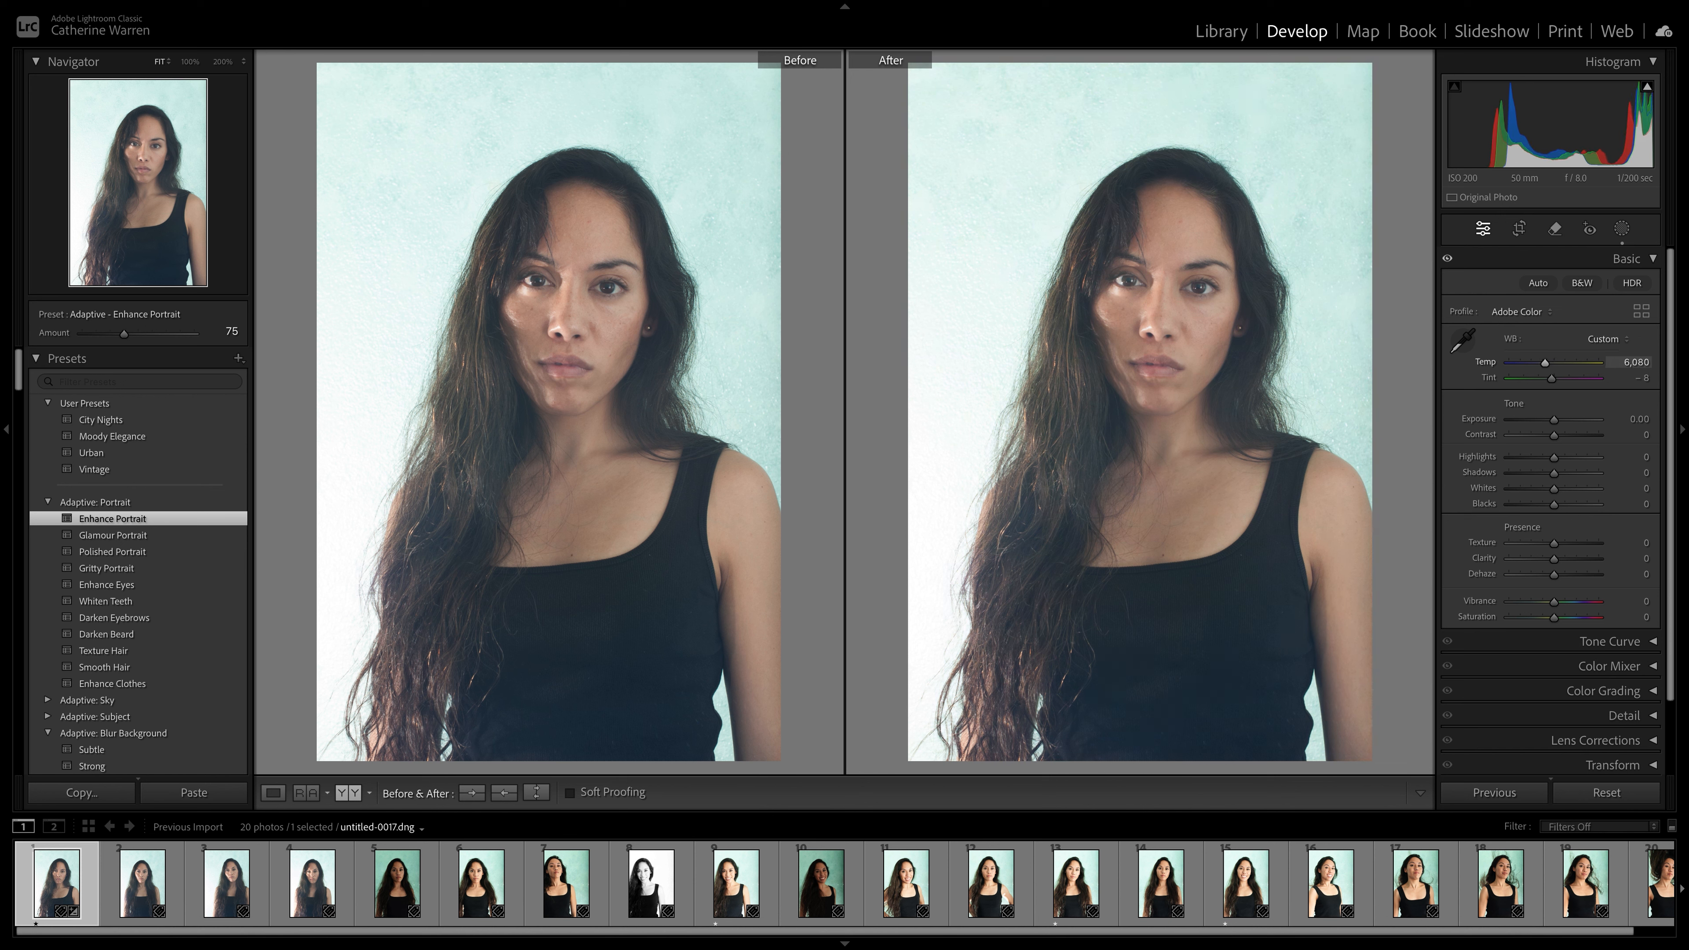
# Step: Set the portrait's white balance to a temperature of 6,100 and a tint of +3
pyautogui.click(1635, 363)
pyautogui.write('6100')
pyautogui.press('Return')
pyautogui.write('0')
pyautogui.press('Return')
pyautogui.moveTo(1555, 379); pyautogui.dragTo(1556, 379)
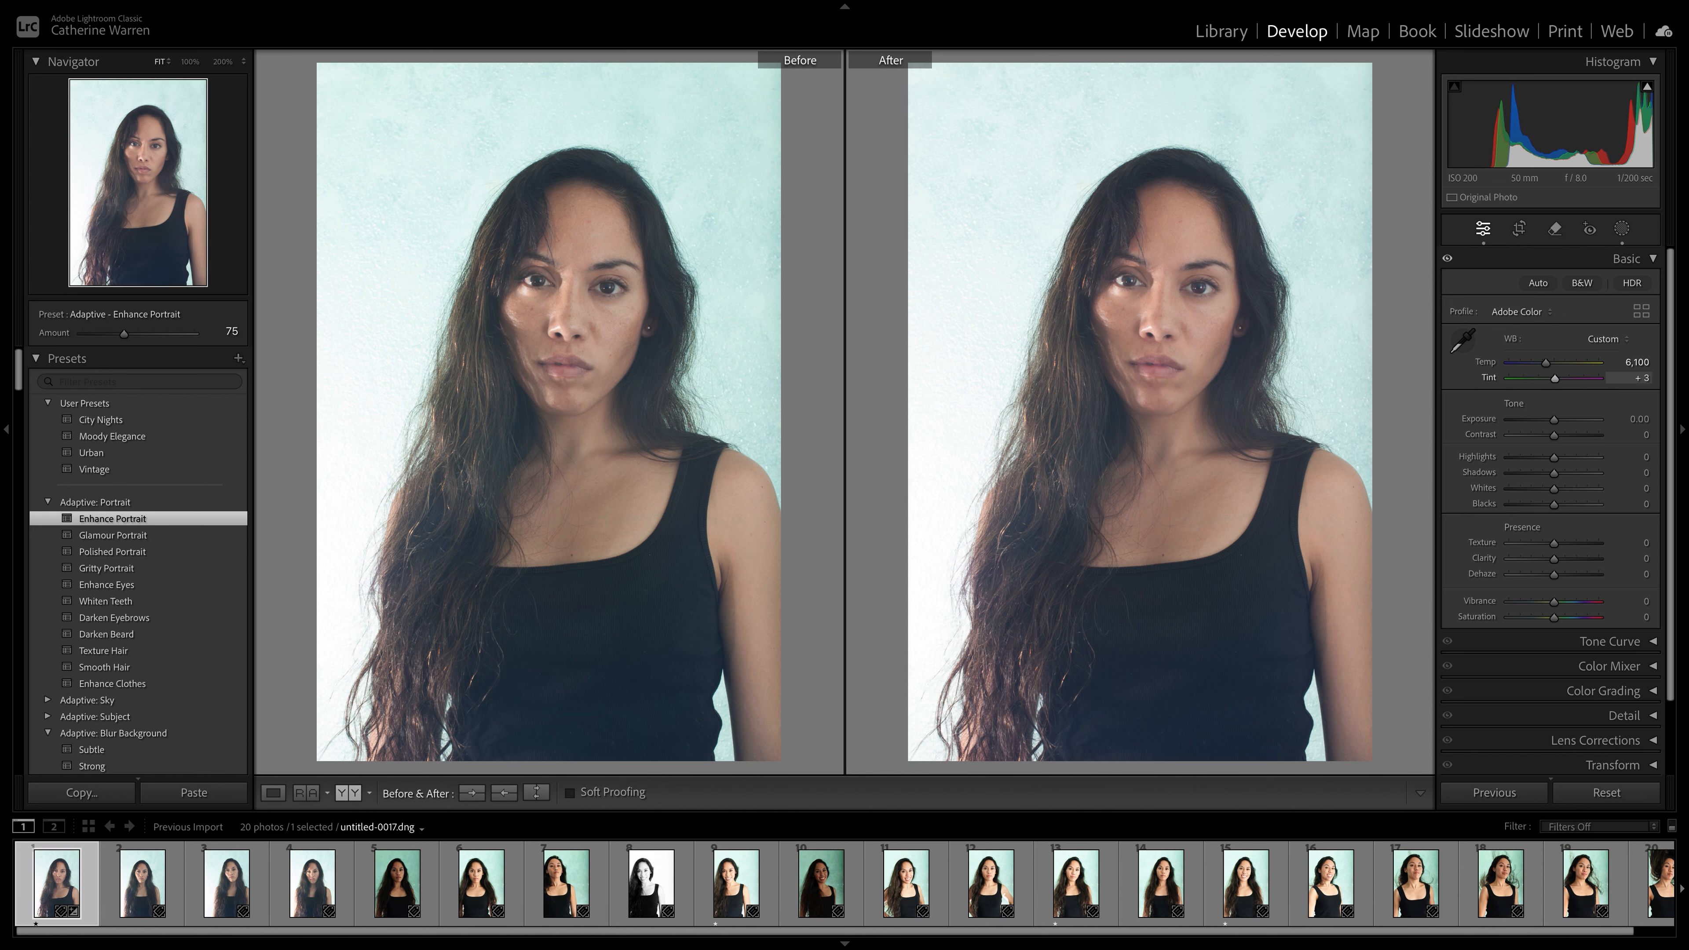
# Step: Set the tone to exposure −0.65, contrast −31, highlights −61, shadows −35, whites +60 and blacks −40
pyautogui.moveTo(1554, 420)
pyautogui.mouseDown()
pyautogui.moveTo(1597, 420)
pyautogui.moveTo(1506, 419)
pyautogui.moveTo(1546, 420)
pyautogui.mouseUp()
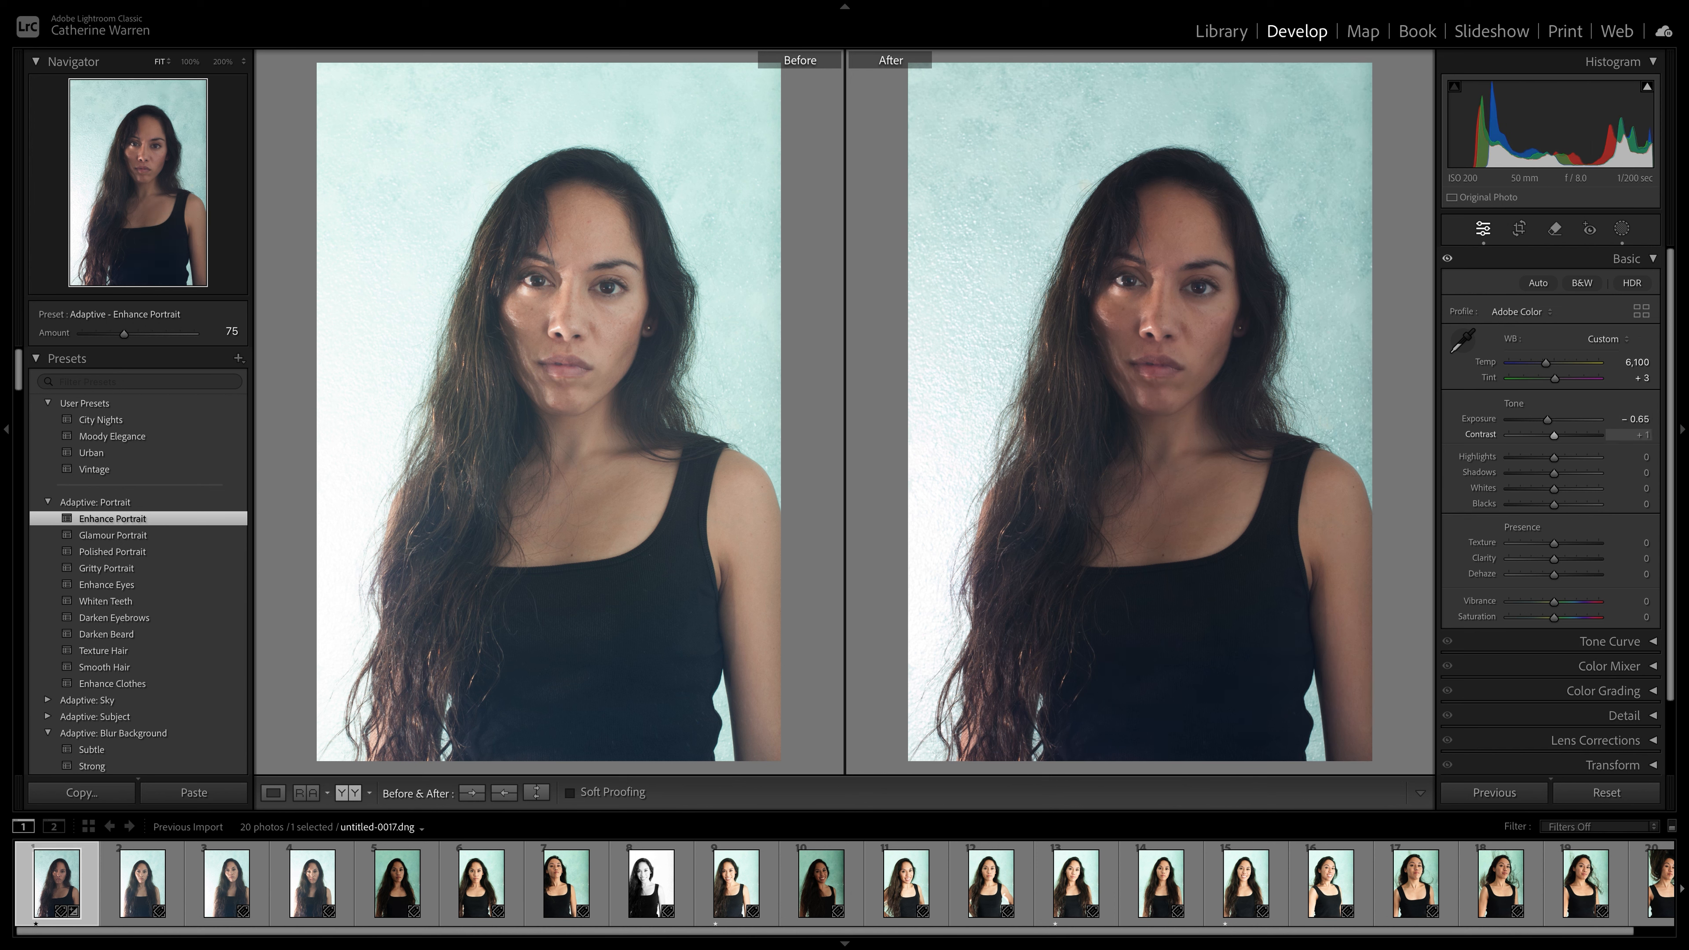
pyautogui.moveTo(1554, 435); pyautogui.dragTo(1538, 435)
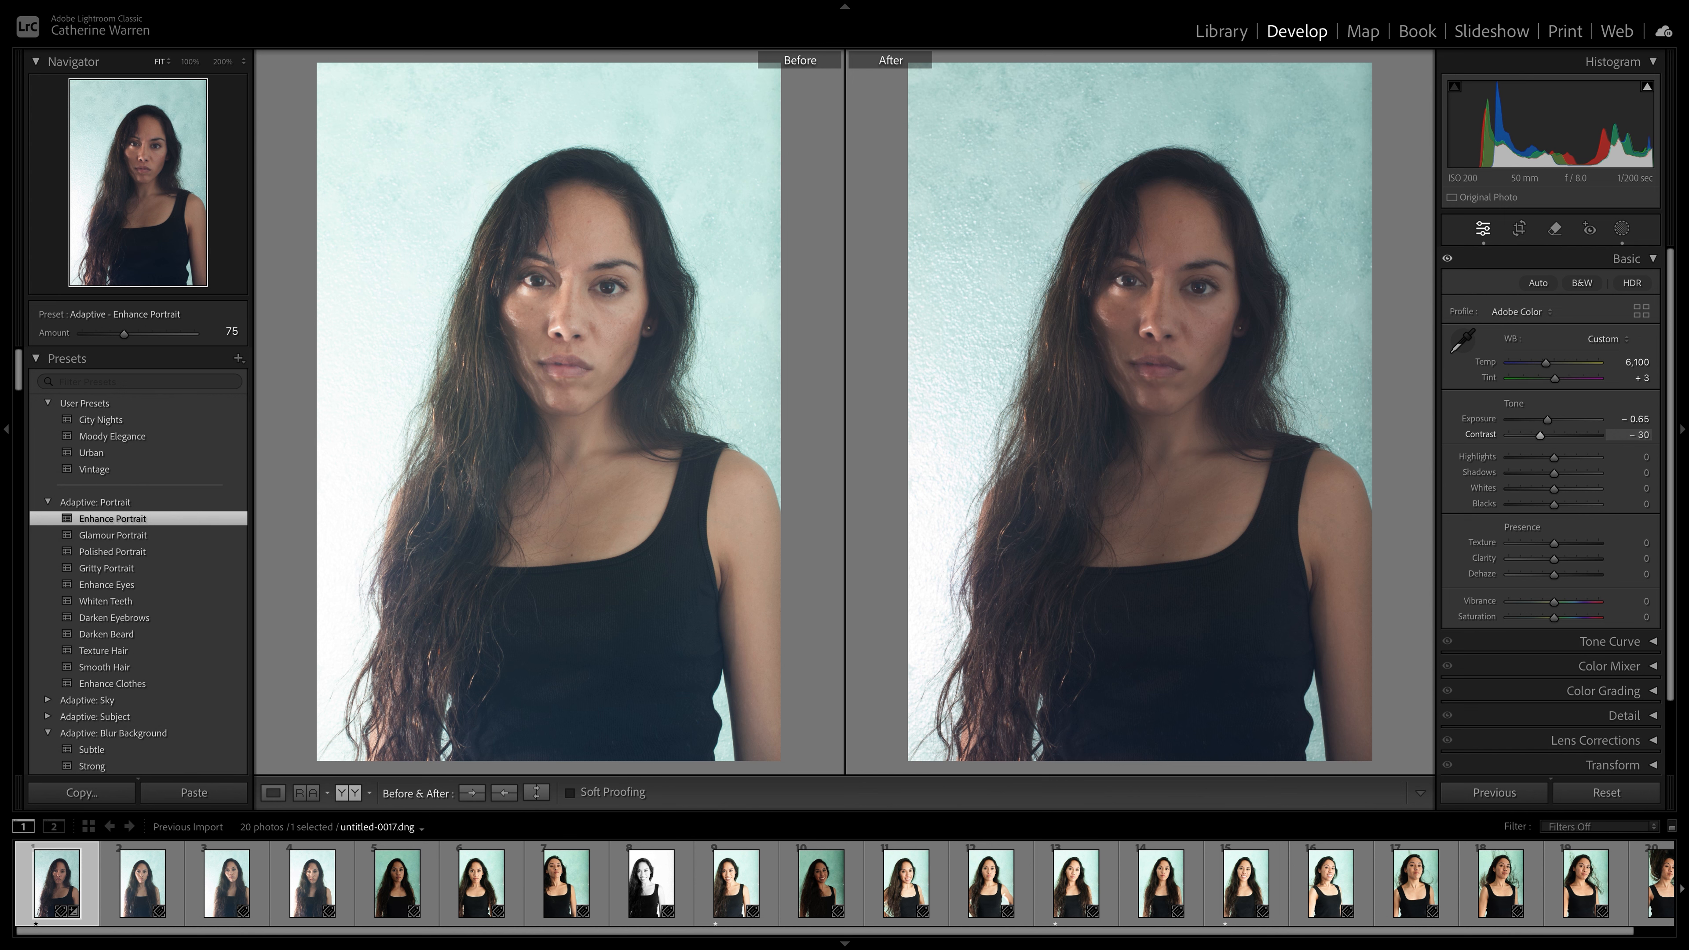
pyautogui.moveTo(1554, 458); pyautogui.dragTo(1526, 458)
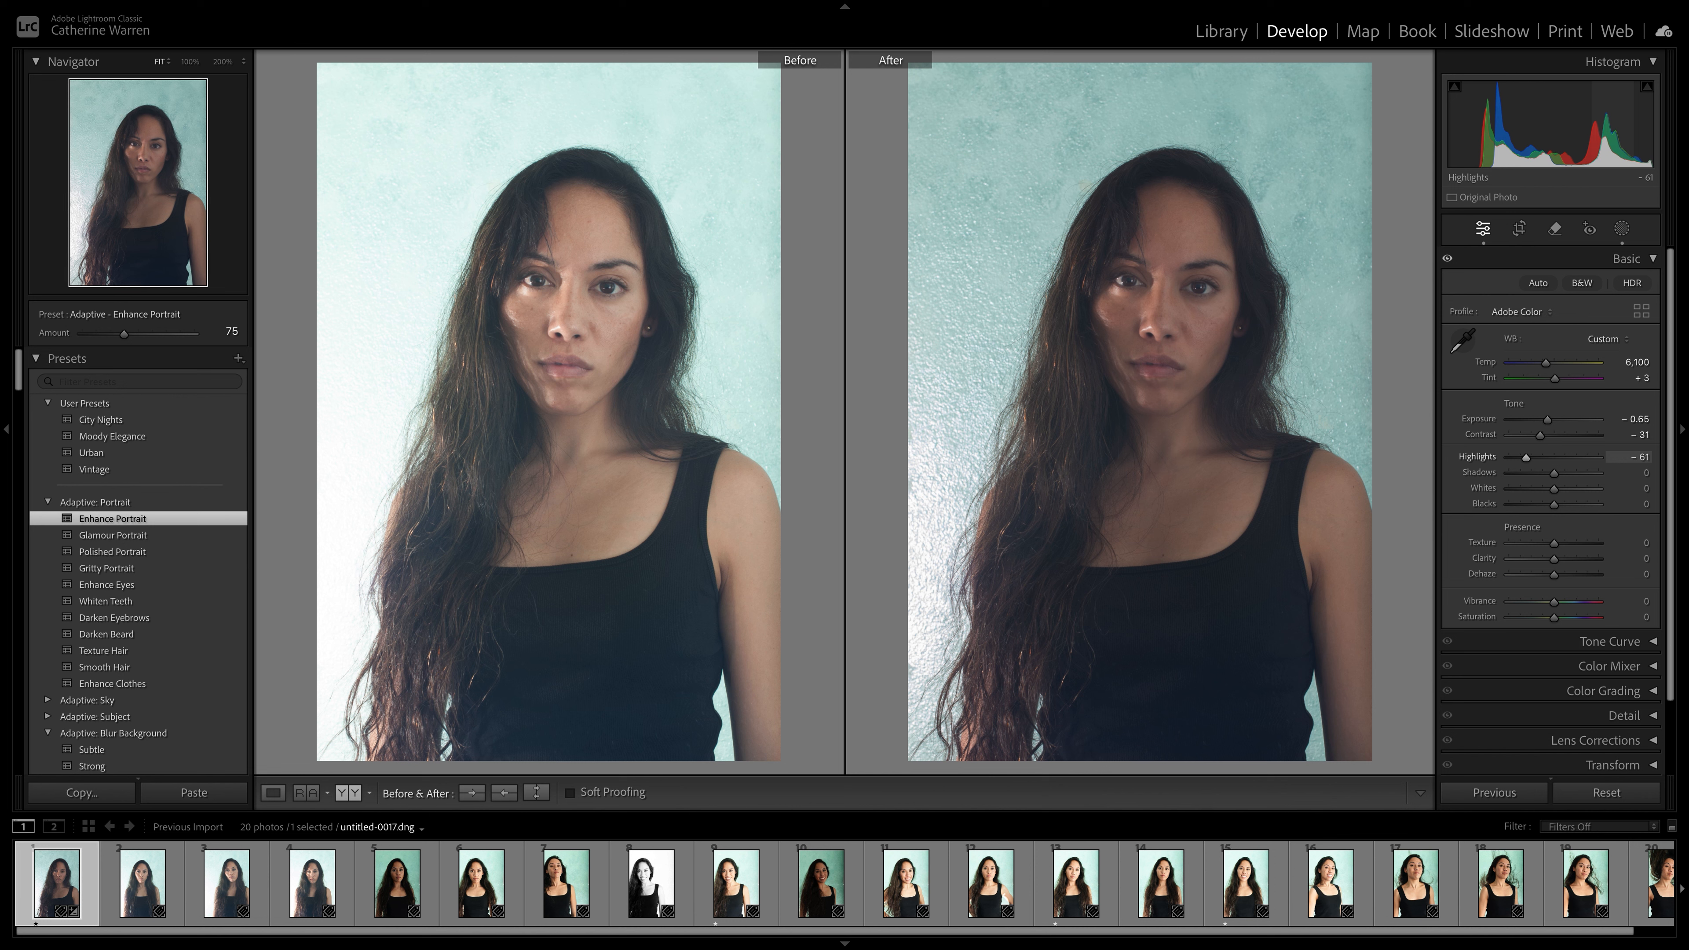
pyautogui.moveTo(1554, 473)
pyautogui.mouseDown()
pyautogui.moveTo(1568, 473)
pyautogui.moveTo(1522, 473)
pyautogui.mouseUp()
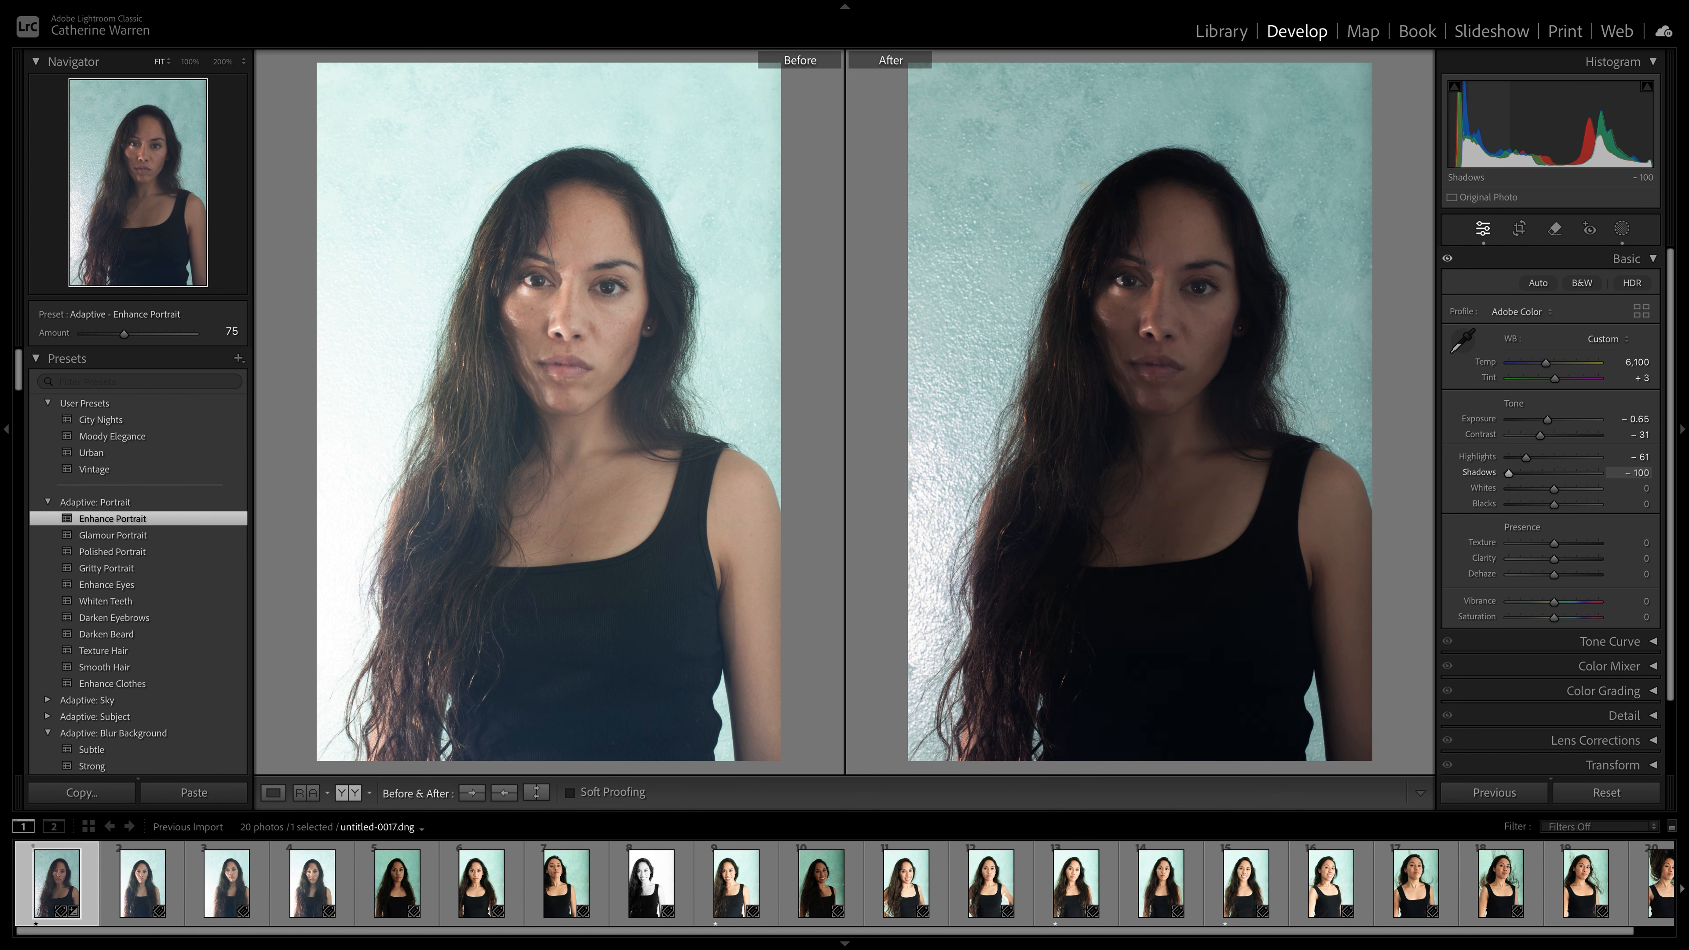
pyautogui.moveTo(1512, 473); pyautogui.dragTo(1536, 472)
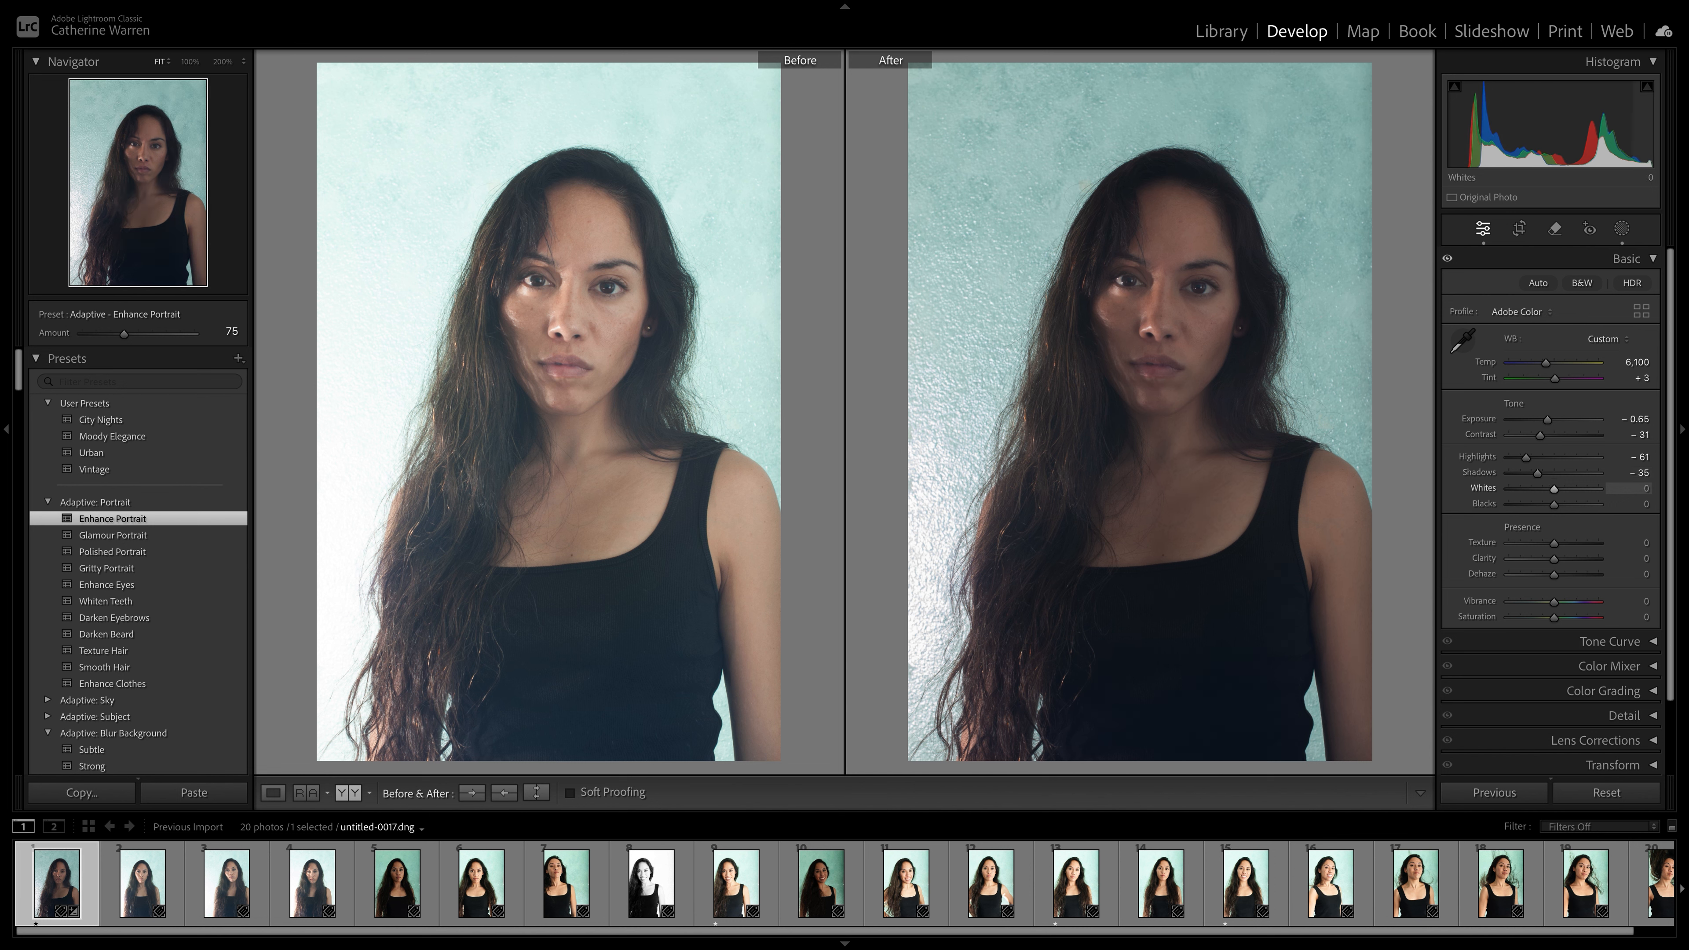
pyautogui.moveTo(1554, 488)
pyautogui.mouseDown()
pyautogui.moveTo(1596, 488)
pyautogui.moveTo(1580, 489)
pyautogui.mouseUp()
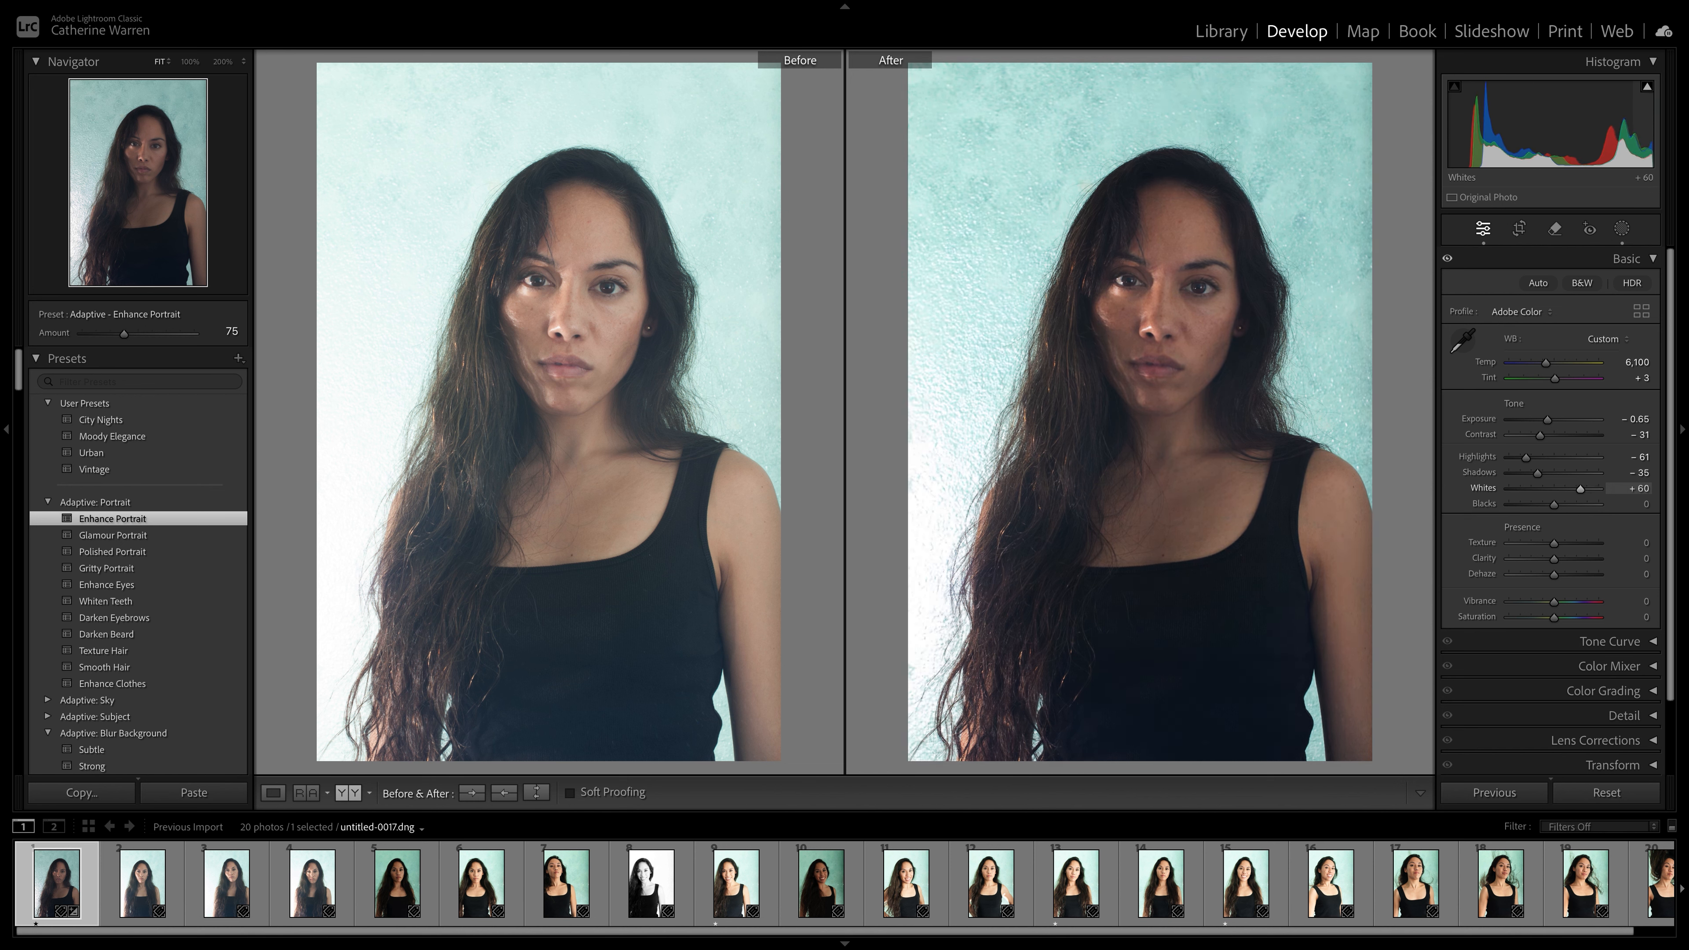
pyautogui.moveTo(1550, 504); pyautogui.dragTo(1533, 504)
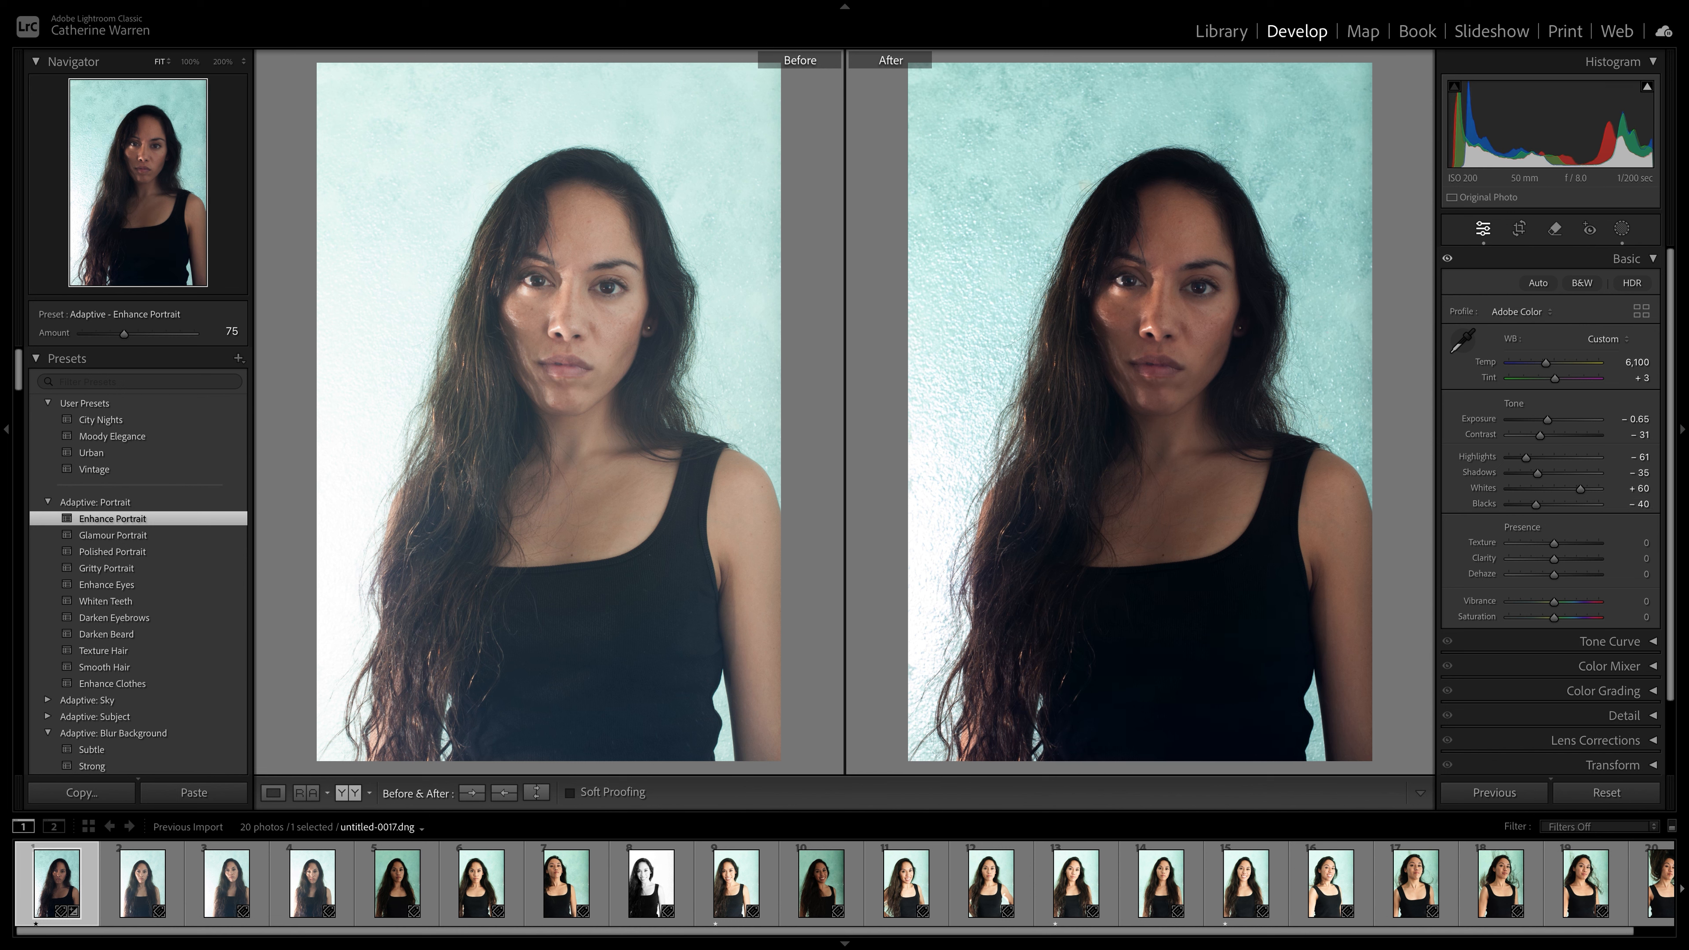
# Step: Set the presence adjustments to texture −15, clarity +10 and dehaze +22
pyautogui.moveTo(1554, 543); pyautogui.dragTo(1543, 543)
pyautogui.moveTo(1542, 543)
pyautogui.mouseDown()
pyautogui.moveTo(1515, 543)
pyautogui.moveTo(1544, 543)
pyautogui.mouseUp()
pyautogui.moveTo(1553, 559); pyautogui.dragTo(1558, 559)
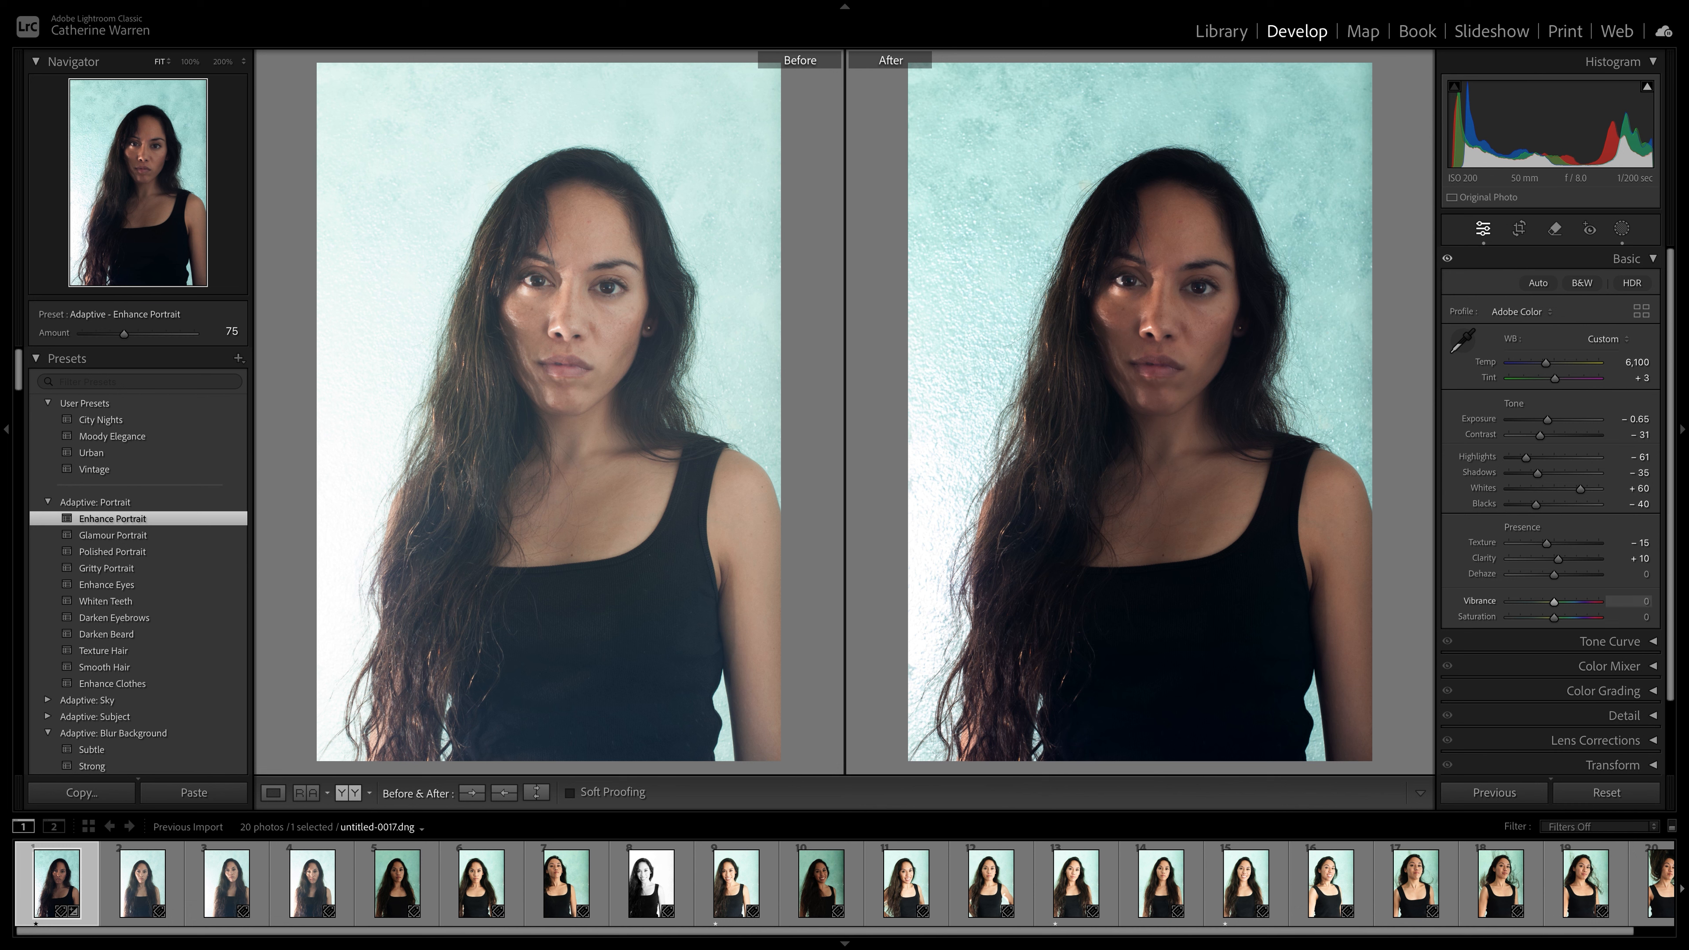
pyautogui.moveTo(1554, 574); pyautogui.dragTo(1563, 574)
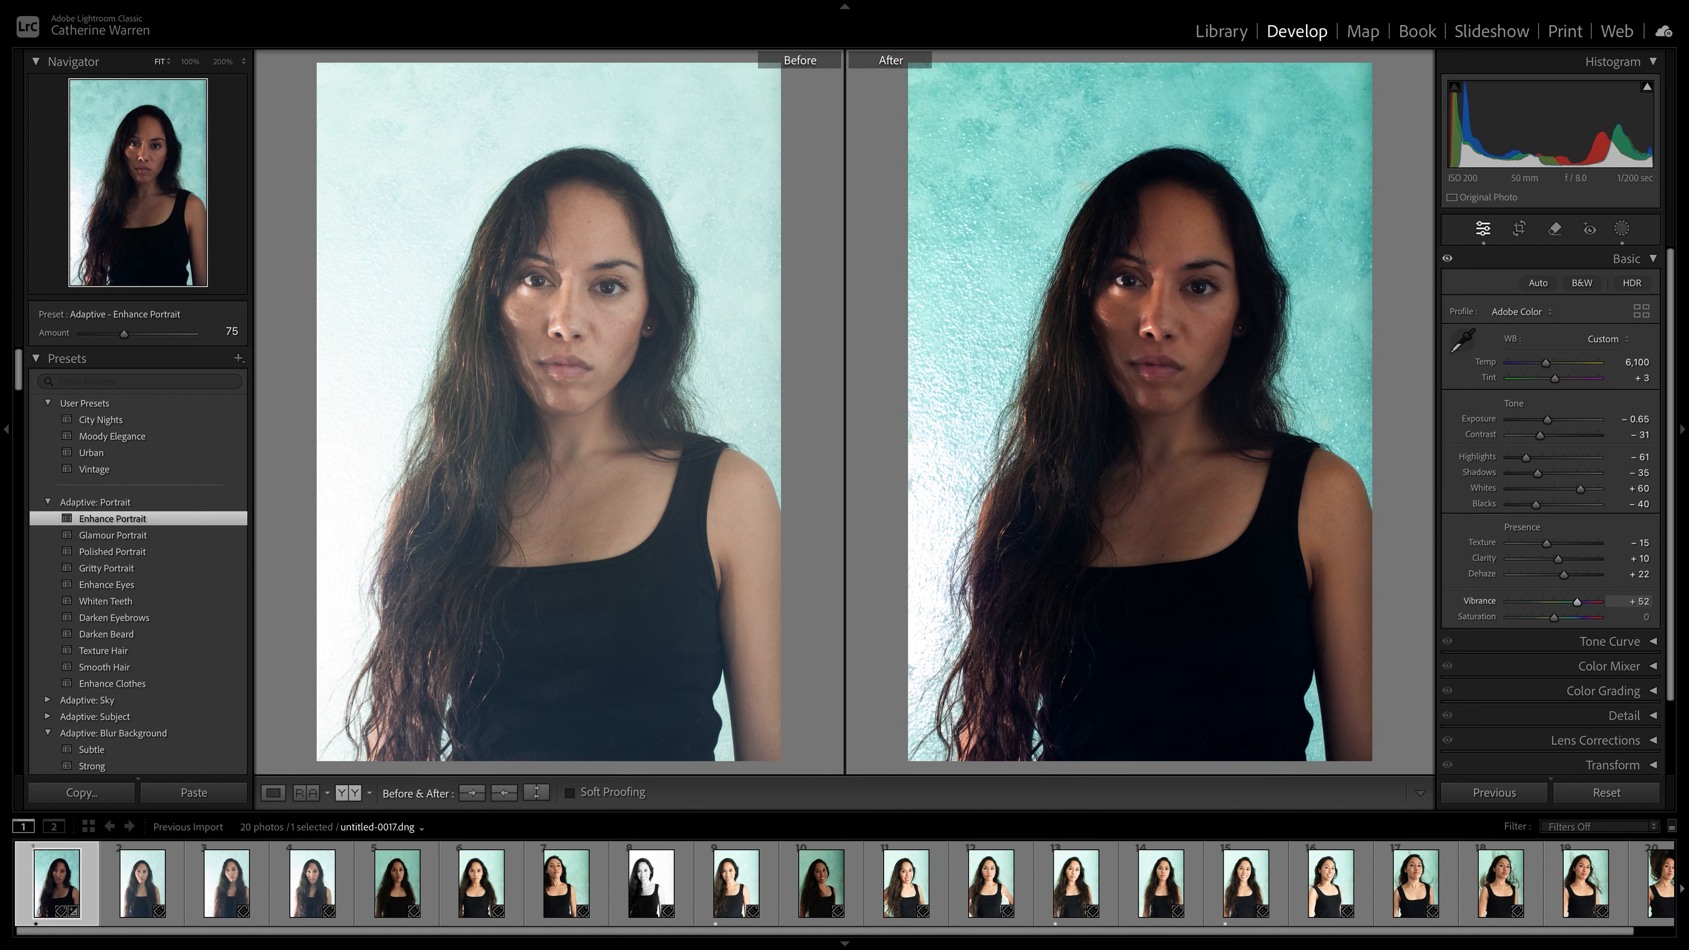
# Step: Try raising the vibrance to about +52 and reset it to 0
pyautogui.moveTo(1554, 602); pyautogui.dragTo(1560, 603)
pyautogui.click(1637, 601)
pyautogui.write('0')
pyautogui.press('Return')
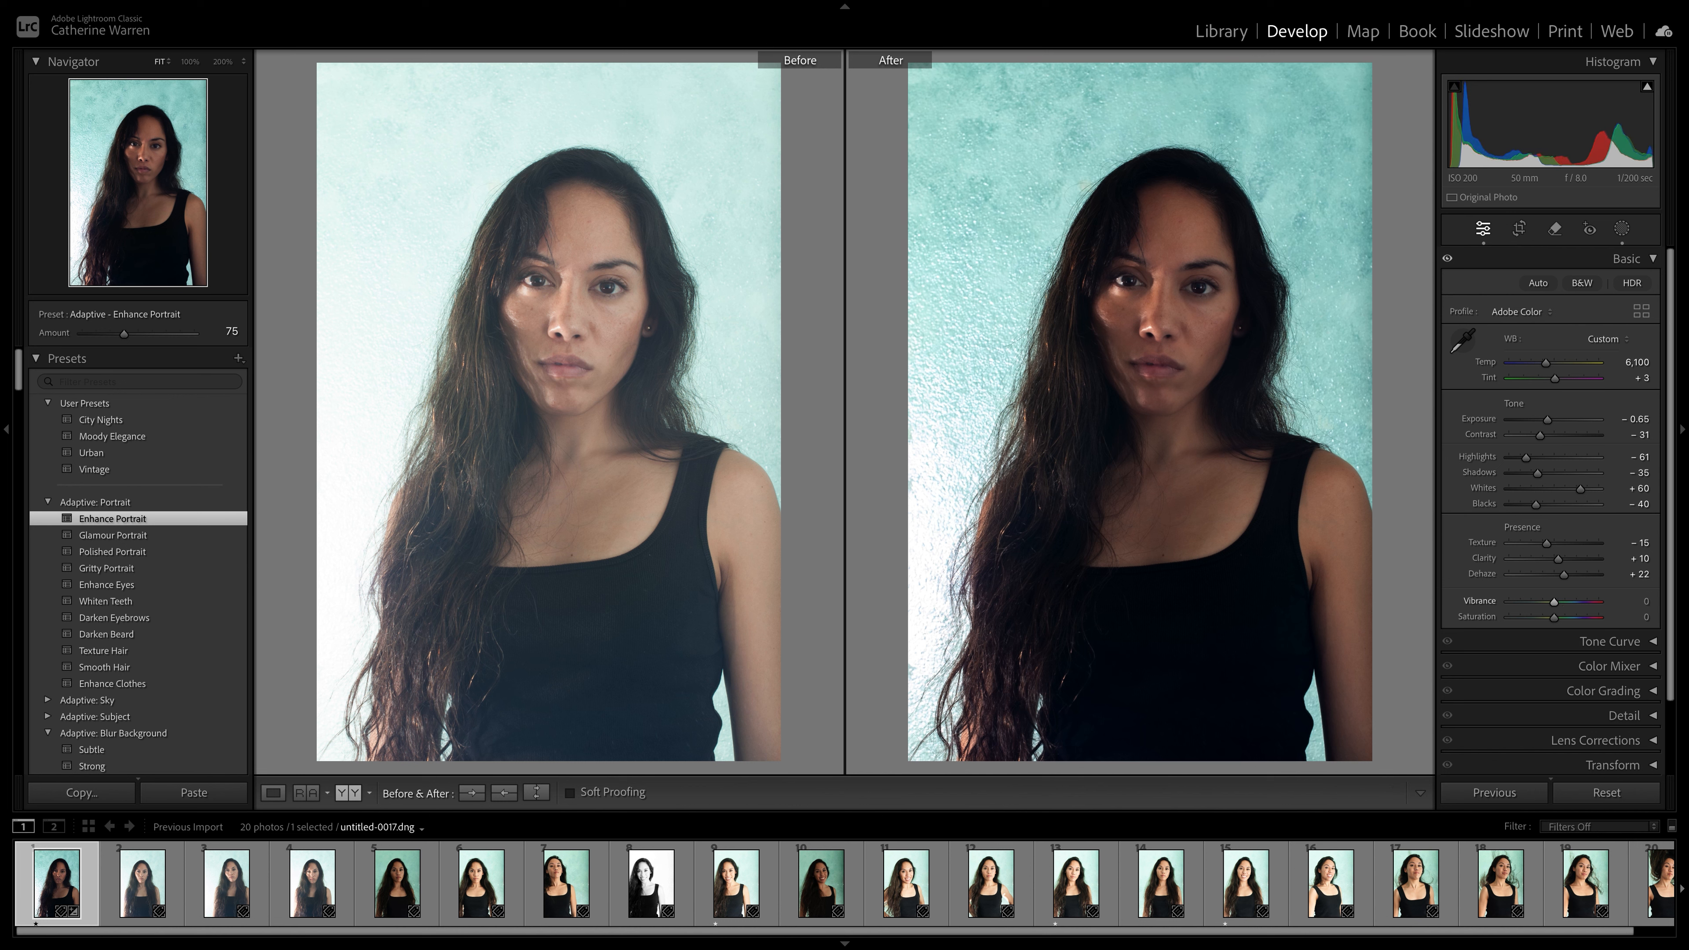
# Step: Slightly adjust the black point of the overall tone curve and lift its midtones with a point at input 126, output 152
pyautogui.click(1622, 259)
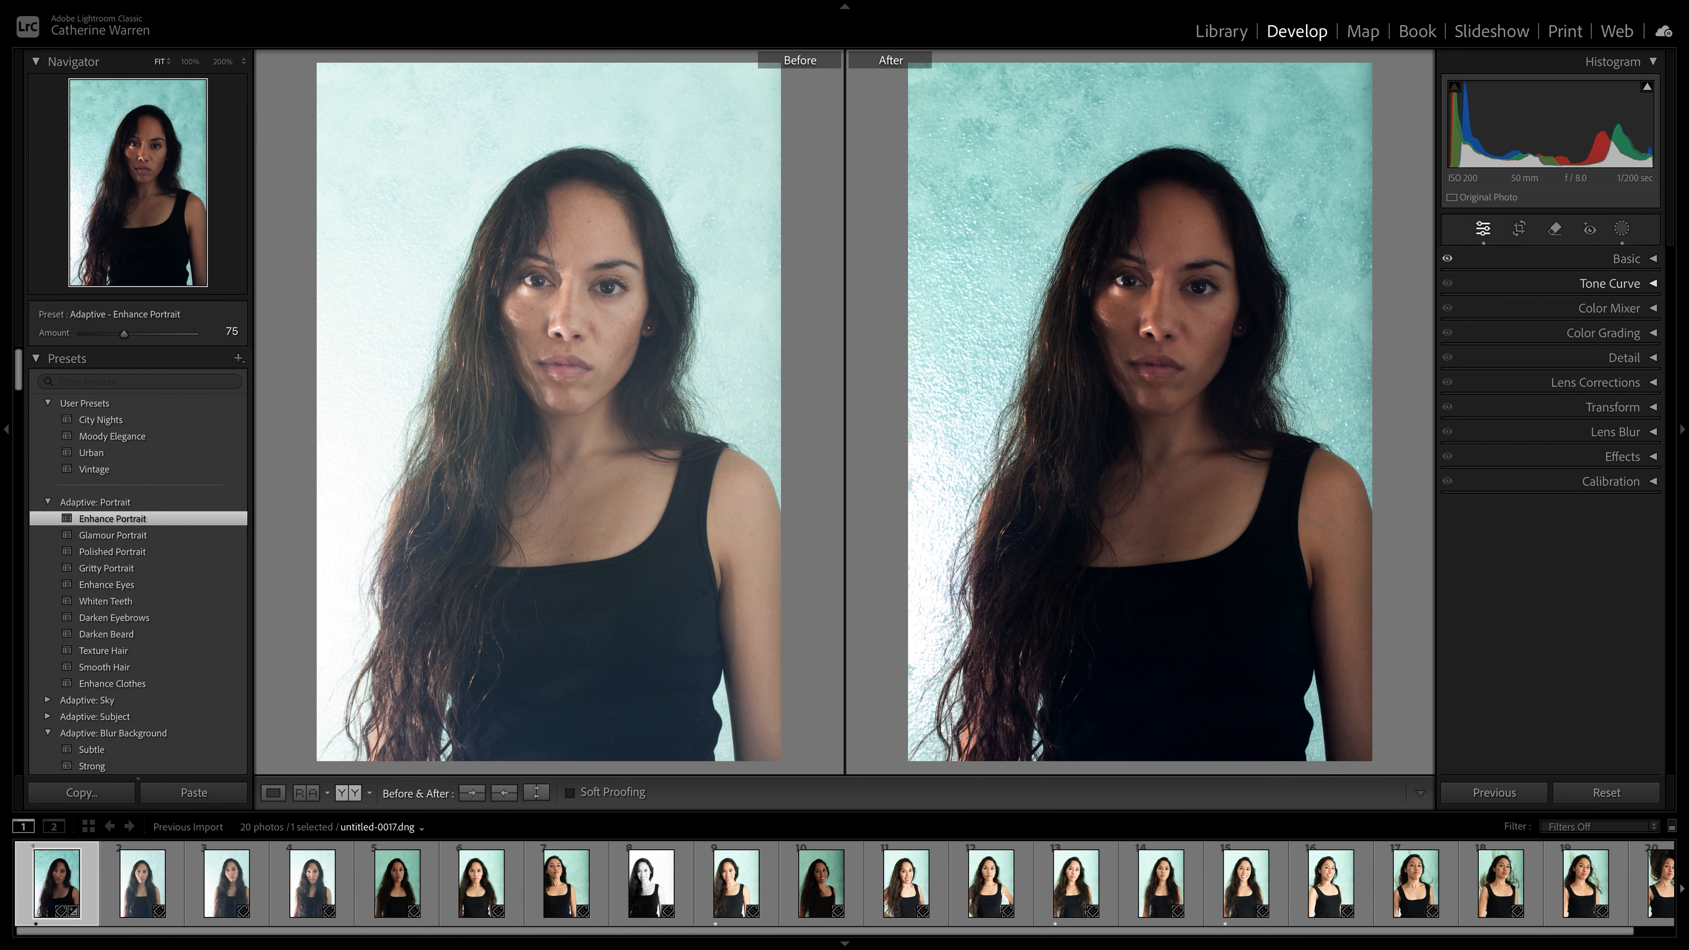
pyautogui.click(1609, 283)
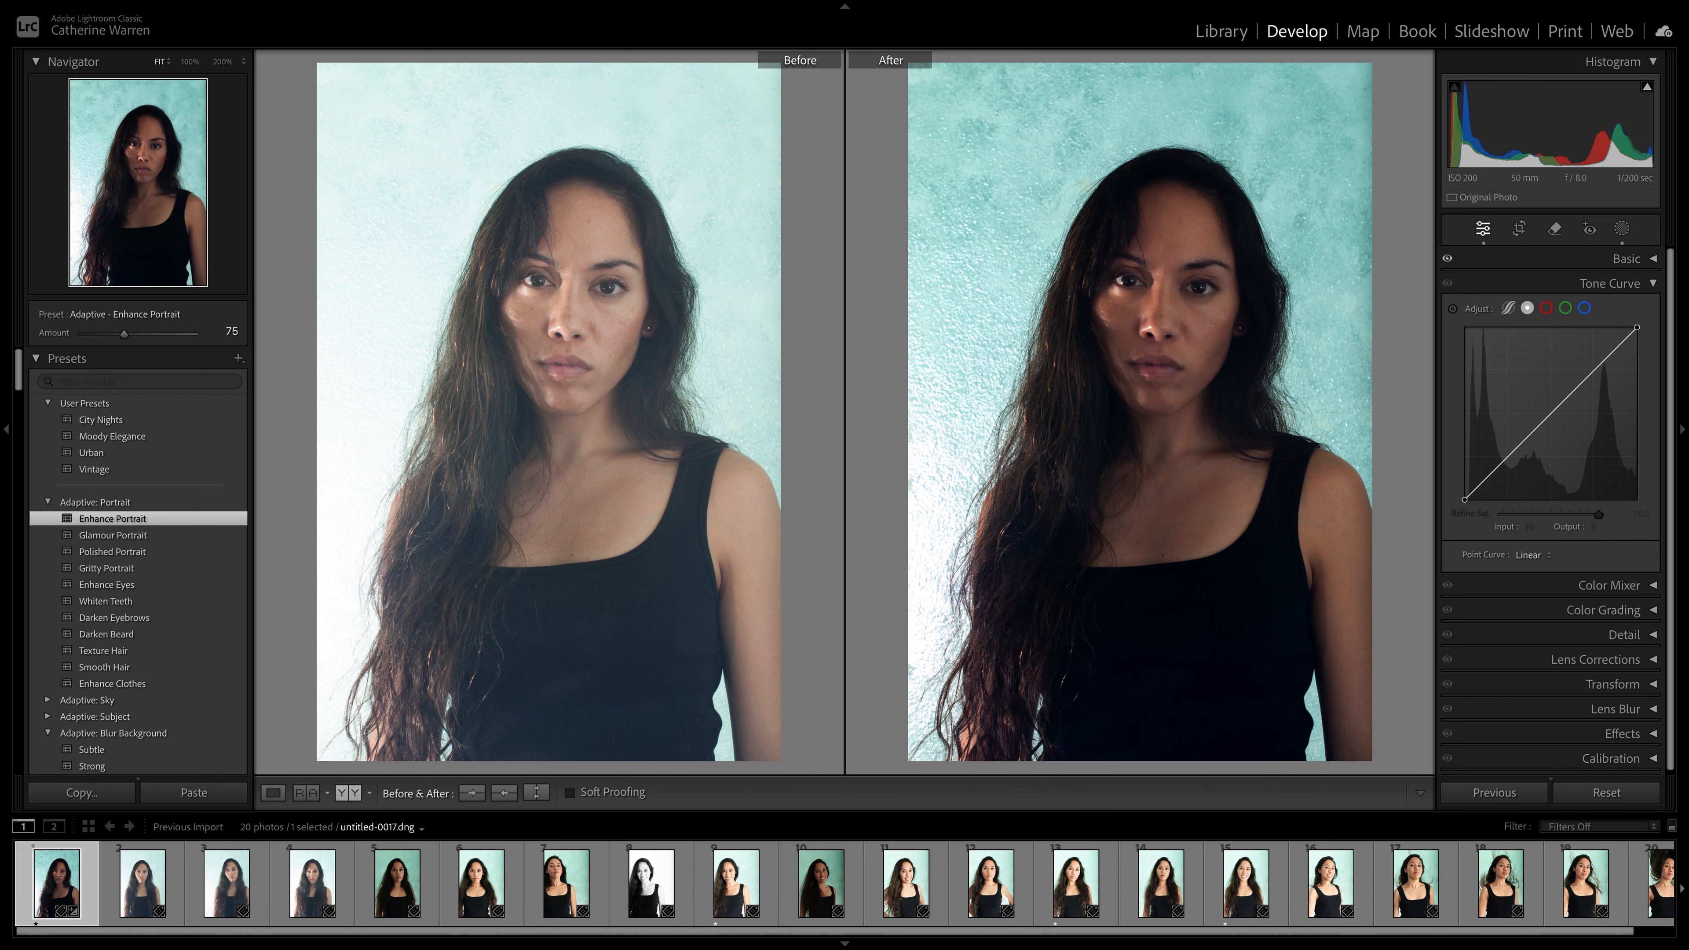
pyautogui.moveTo(1470, 495); pyautogui.dragTo(1468, 496)
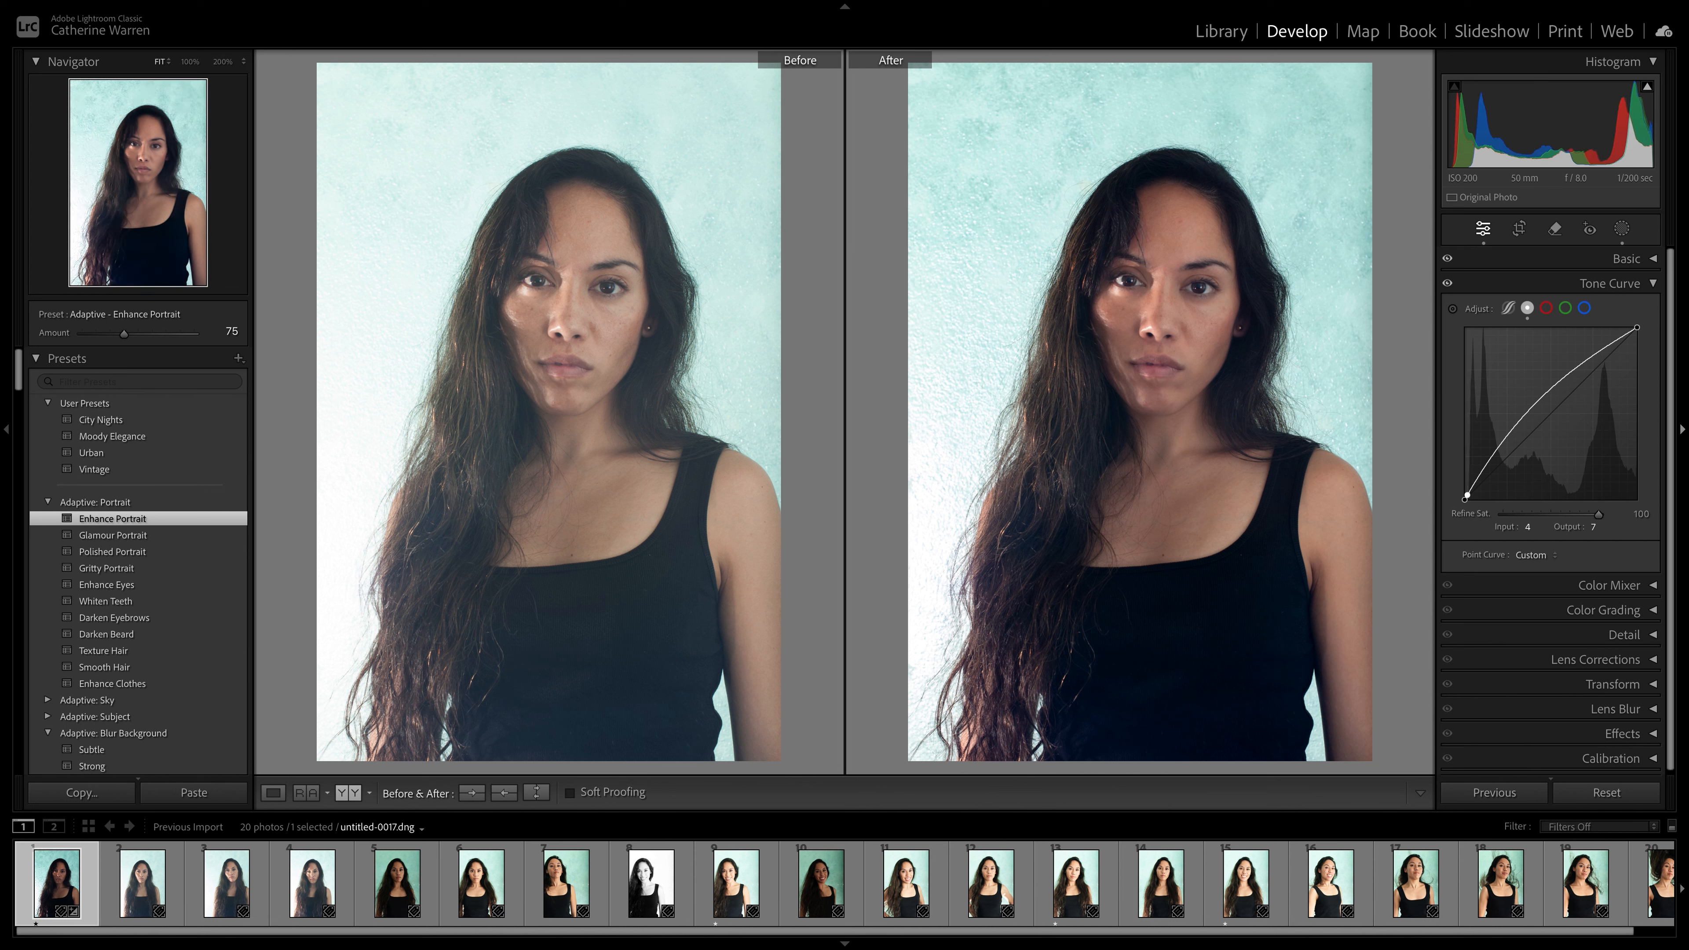
pyautogui.moveTo(1636, 327)
pyautogui.mouseDown()
pyautogui.moveTo(1634, 351)
pyautogui.moveTo(1637, 327)
pyautogui.mouseUp()
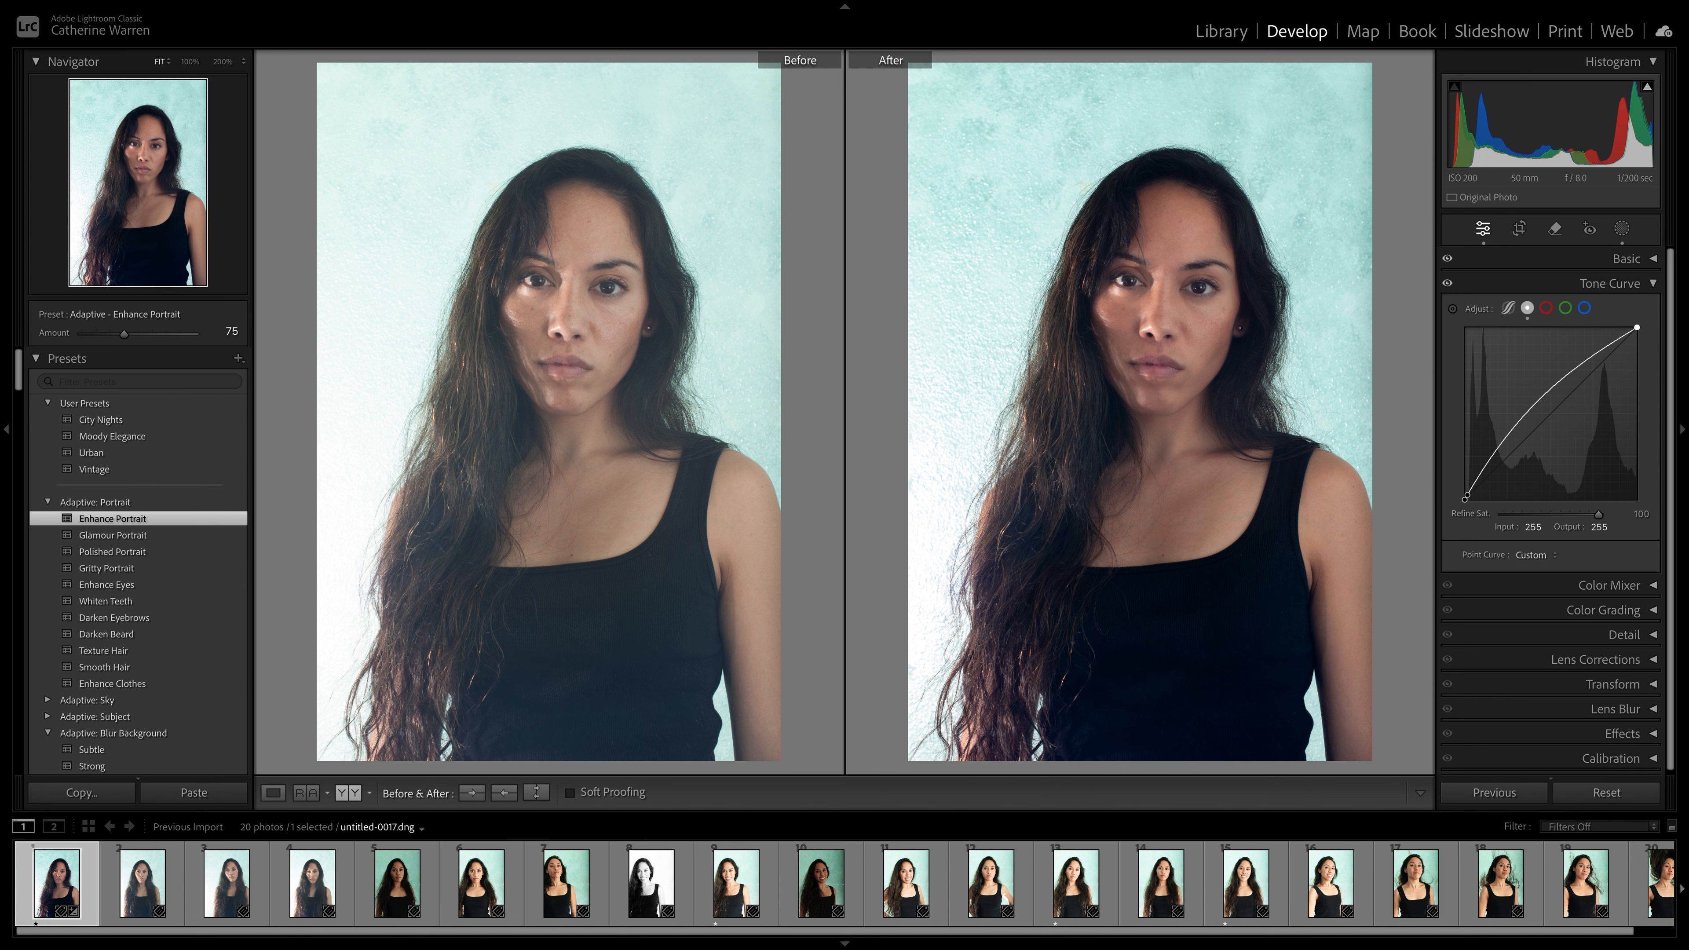
pyautogui.moveTo(1555, 385)
pyautogui.mouseDown()
pyautogui.moveTo(1555, 402)
pyautogui.moveTo(1569, 381)
pyautogui.moveTo(1550, 397)
pyautogui.mouseUp()
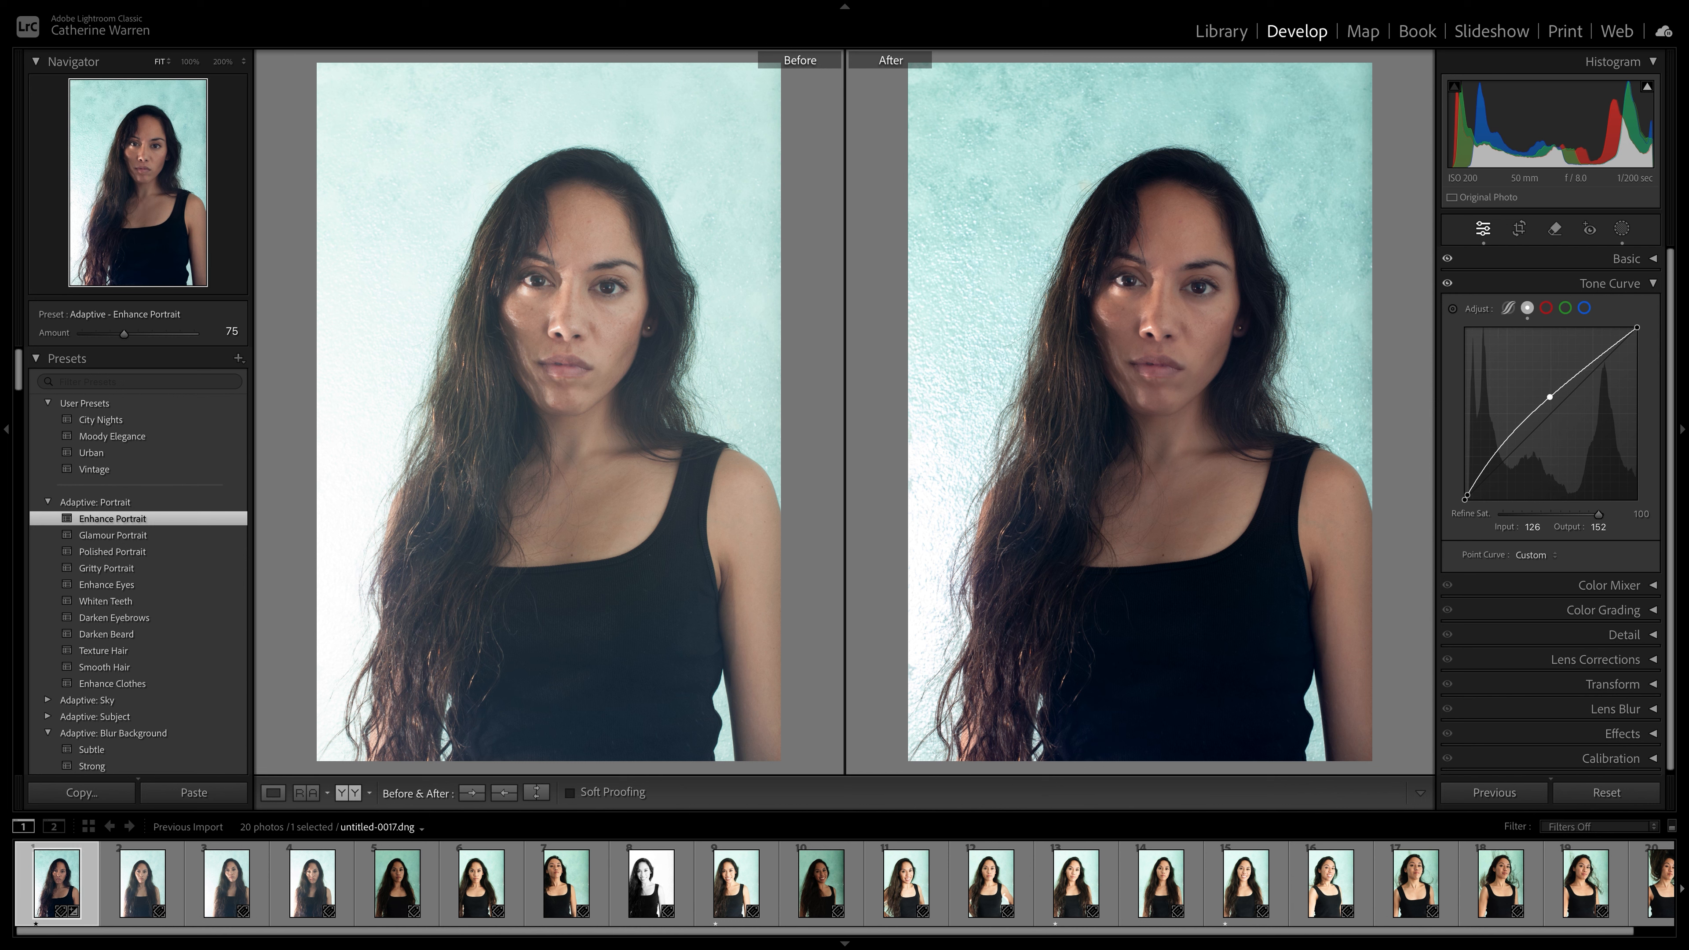
# Step: Add a shadow point and a highlight point at input 192, output 193 to the red channel's tone curve
pyautogui.click(1546, 308)
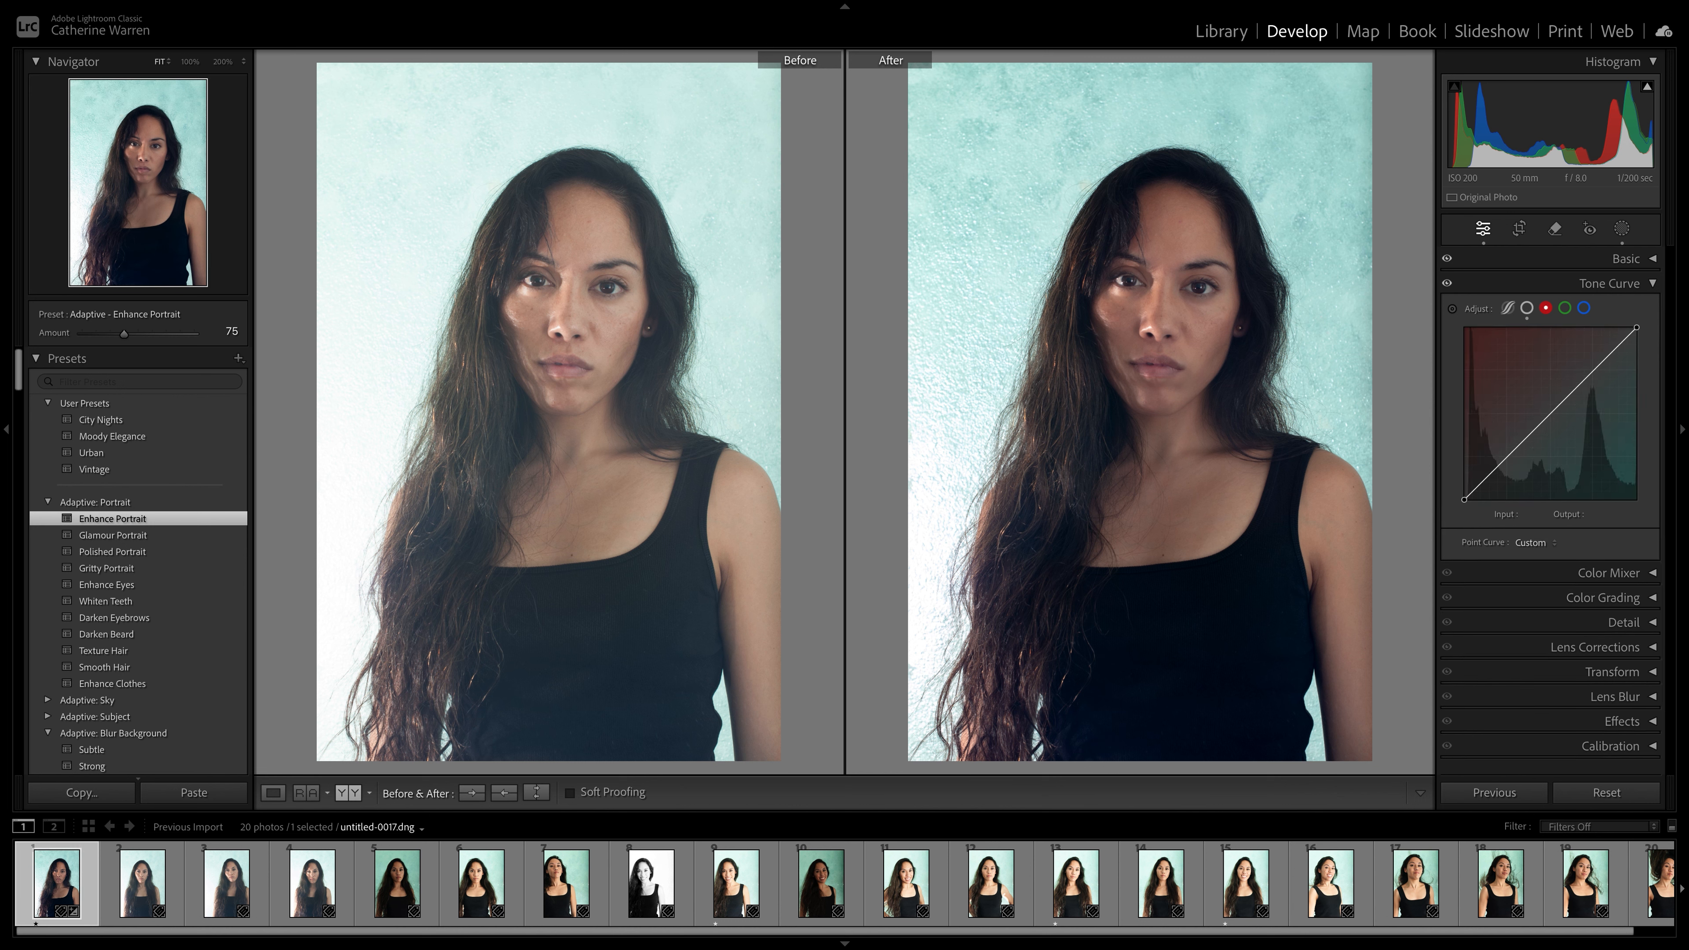
pyautogui.moveTo(1516, 447)
pyautogui.mouseDown()
pyautogui.moveTo(1516, 434)
pyautogui.moveTo(1511, 453)
pyautogui.mouseUp()
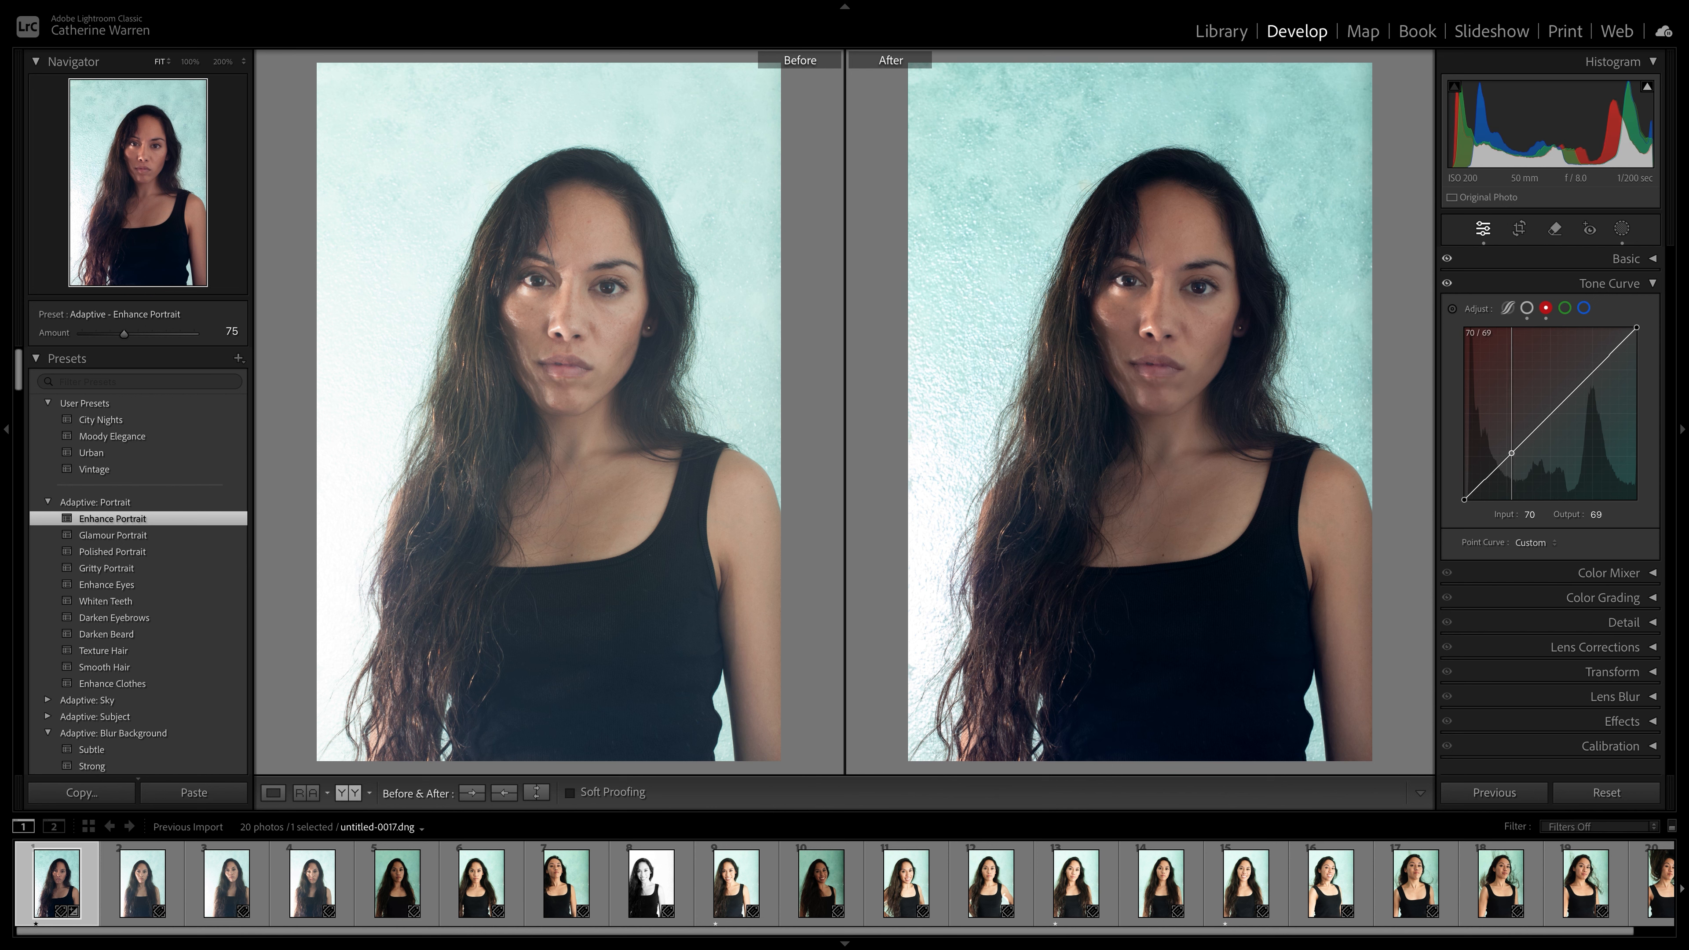
pyautogui.moveTo(1512, 453); pyautogui.dragTo(1515, 449)
pyautogui.moveTo(1594, 370); pyautogui.dragTo(1594, 369)
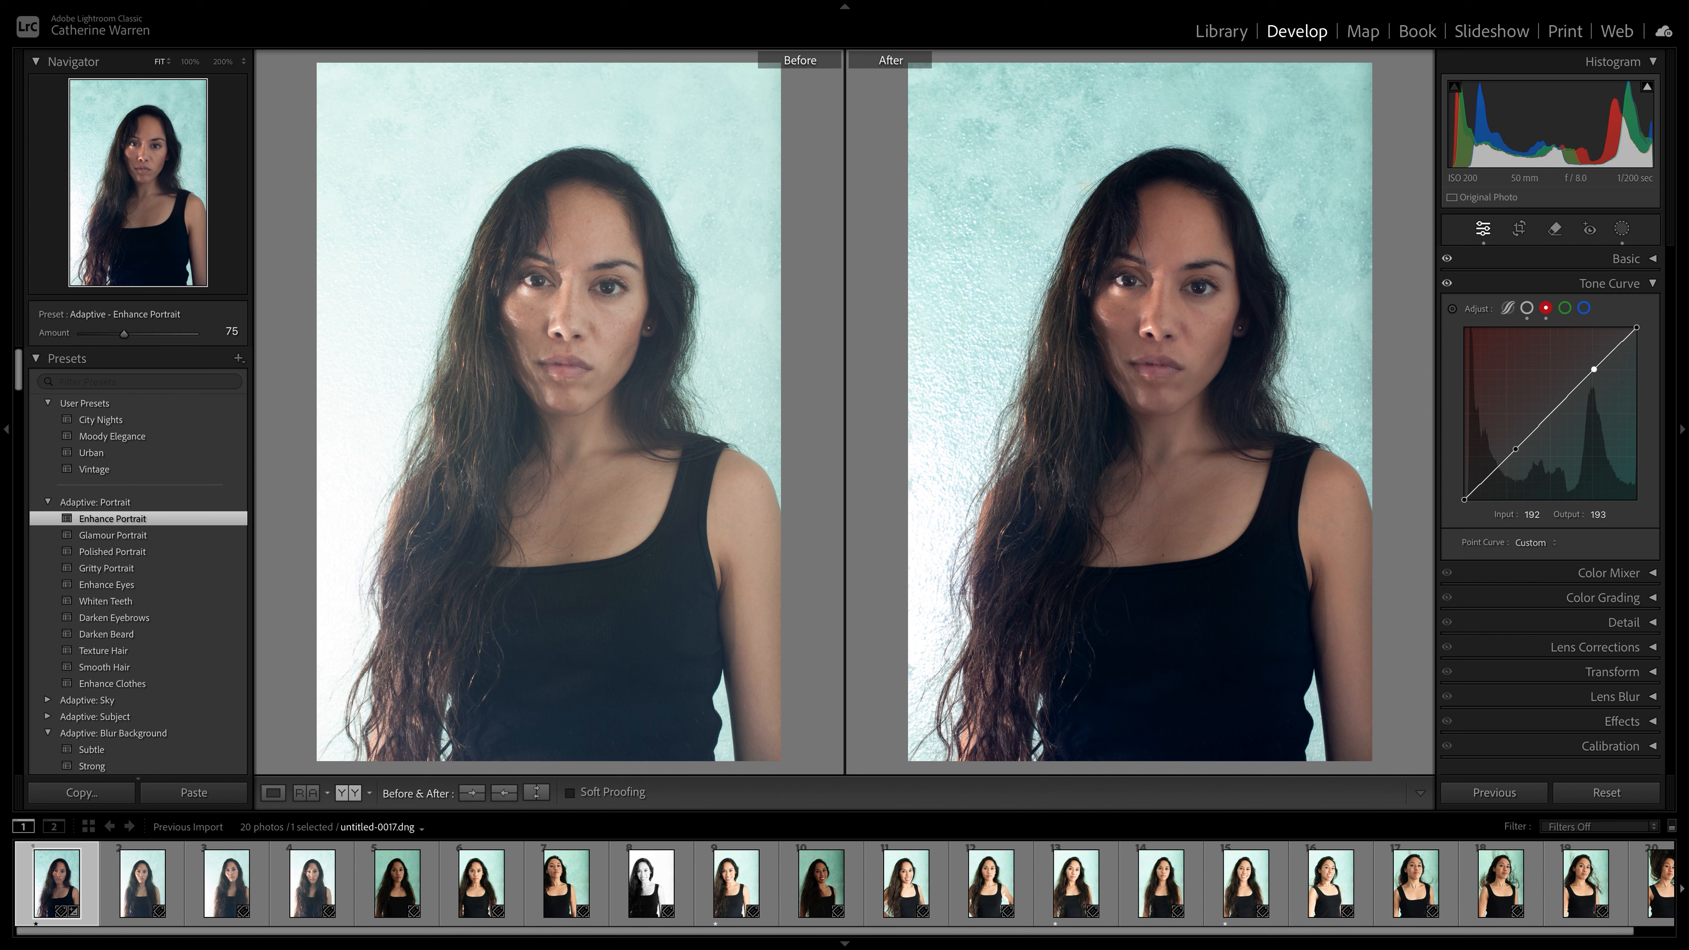
# Step: Add a shadow point and a highlight point to the green channel's tone curve, both close to the diagonal
pyautogui.click(1565, 307)
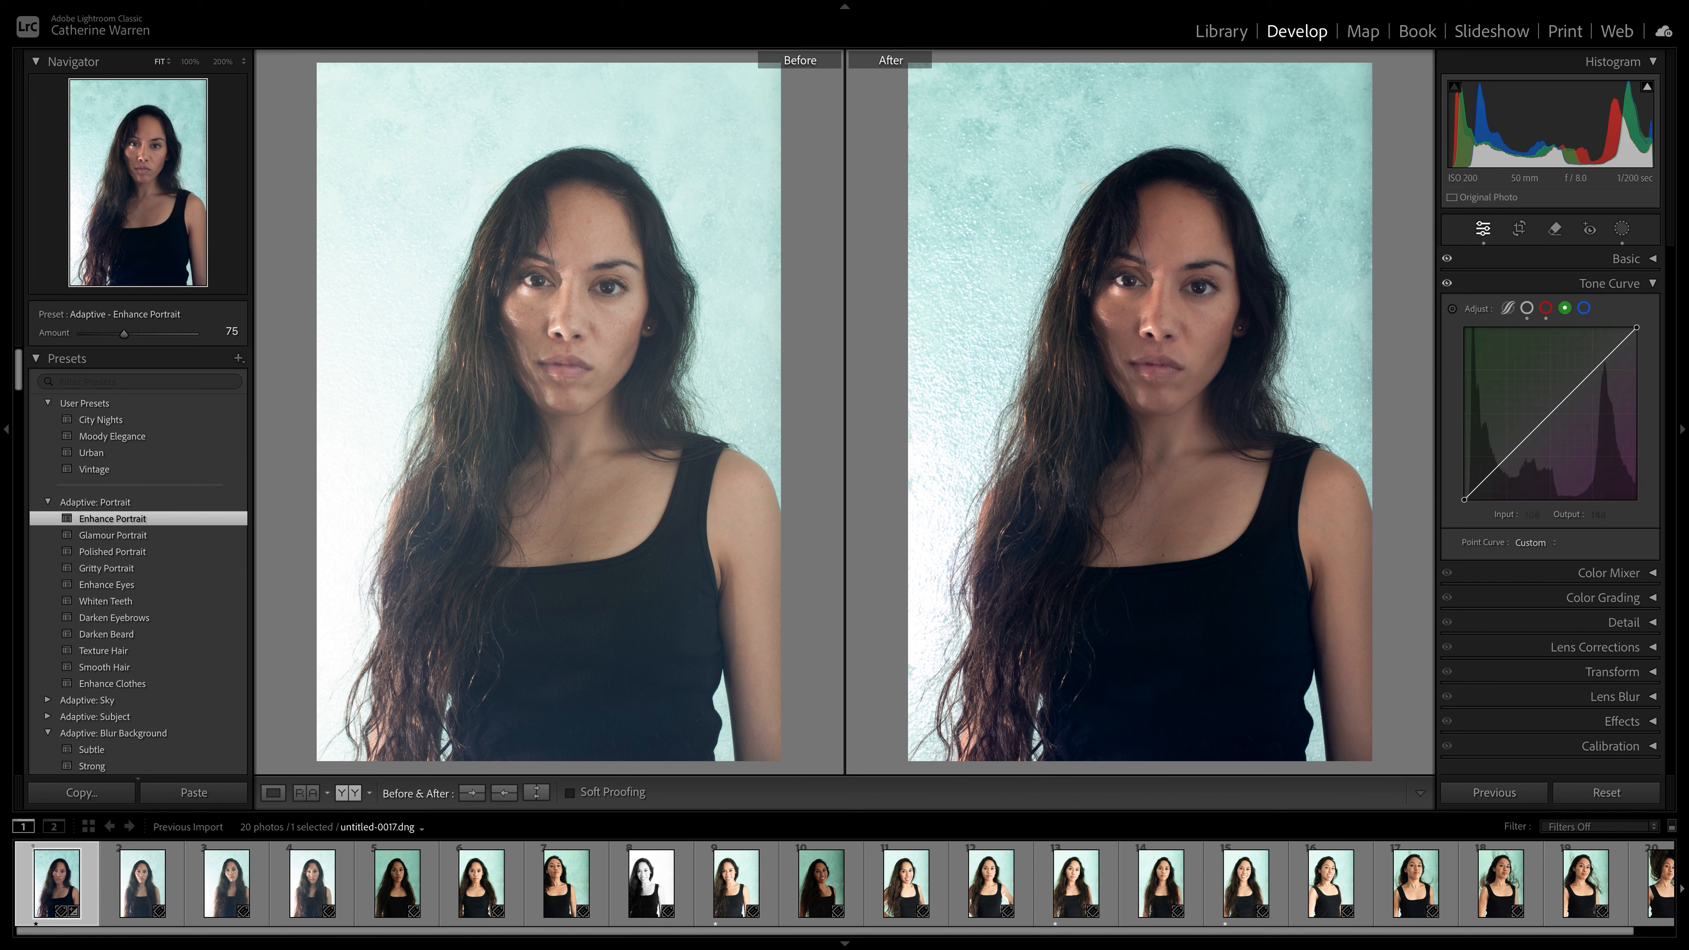
pyautogui.moveTo(1516, 446); pyautogui.dragTo(1517, 448)
pyautogui.click(1545, 307)
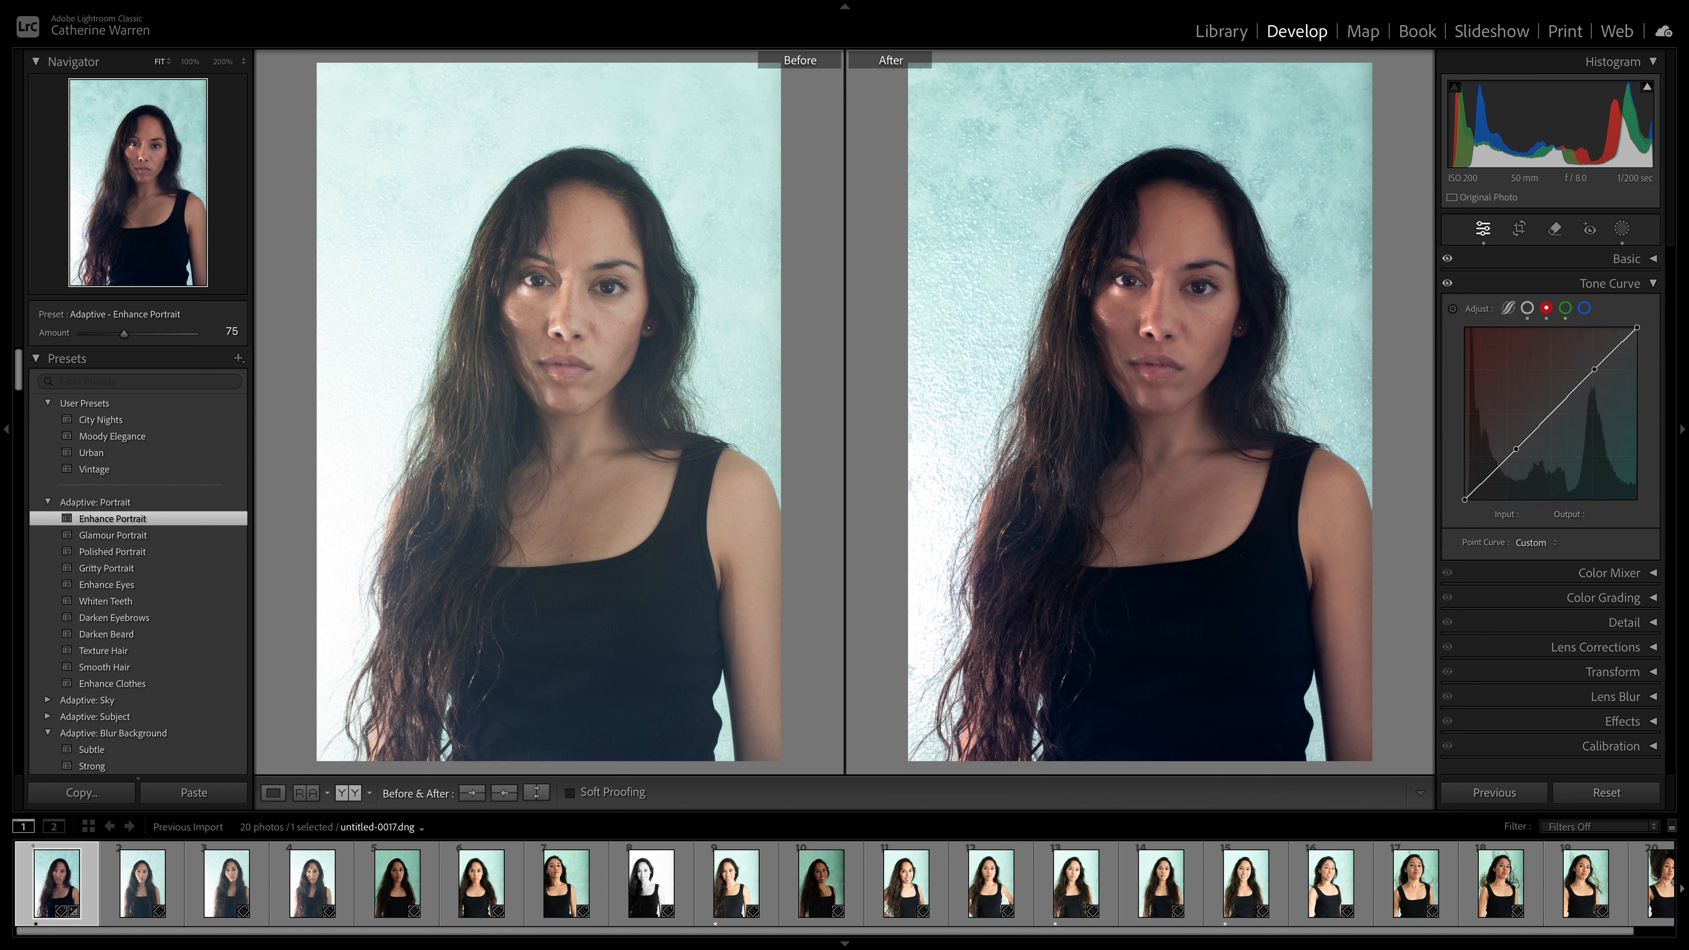
pyautogui.click(1565, 308)
pyautogui.moveTo(1598, 366); pyautogui.dragTo(1598, 367)
# Step: Add a highlight point and a shadow point to the blue channel's tone curve, both close to the diagonal
pyautogui.click(1583, 308)
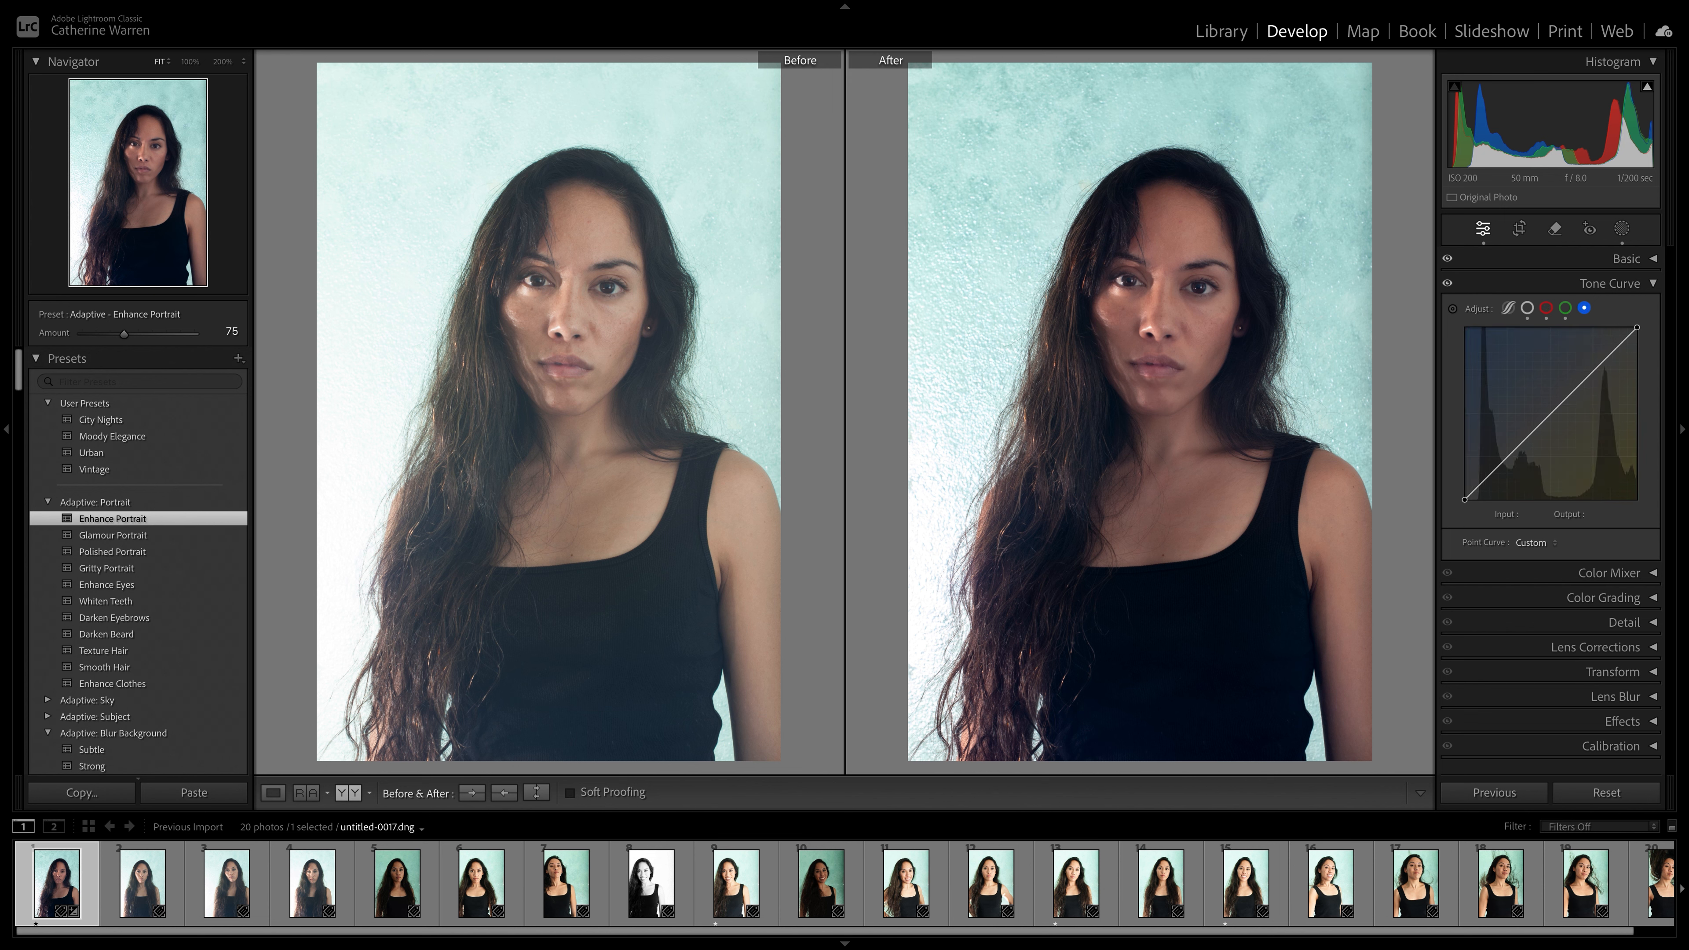
pyautogui.moveTo(1600, 365); pyautogui.dragTo(1603, 362)
pyautogui.click(1566, 307)
pyautogui.click(1585, 308)
pyautogui.moveTo(1517, 448); pyautogui.dragTo(1517, 448)
# Step: Raise the midpoint of the overall tone curve to input 137, output 170
pyautogui.click(1527, 307)
pyautogui.moveTo(1550, 396); pyautogui.dragTo(1558, 384)
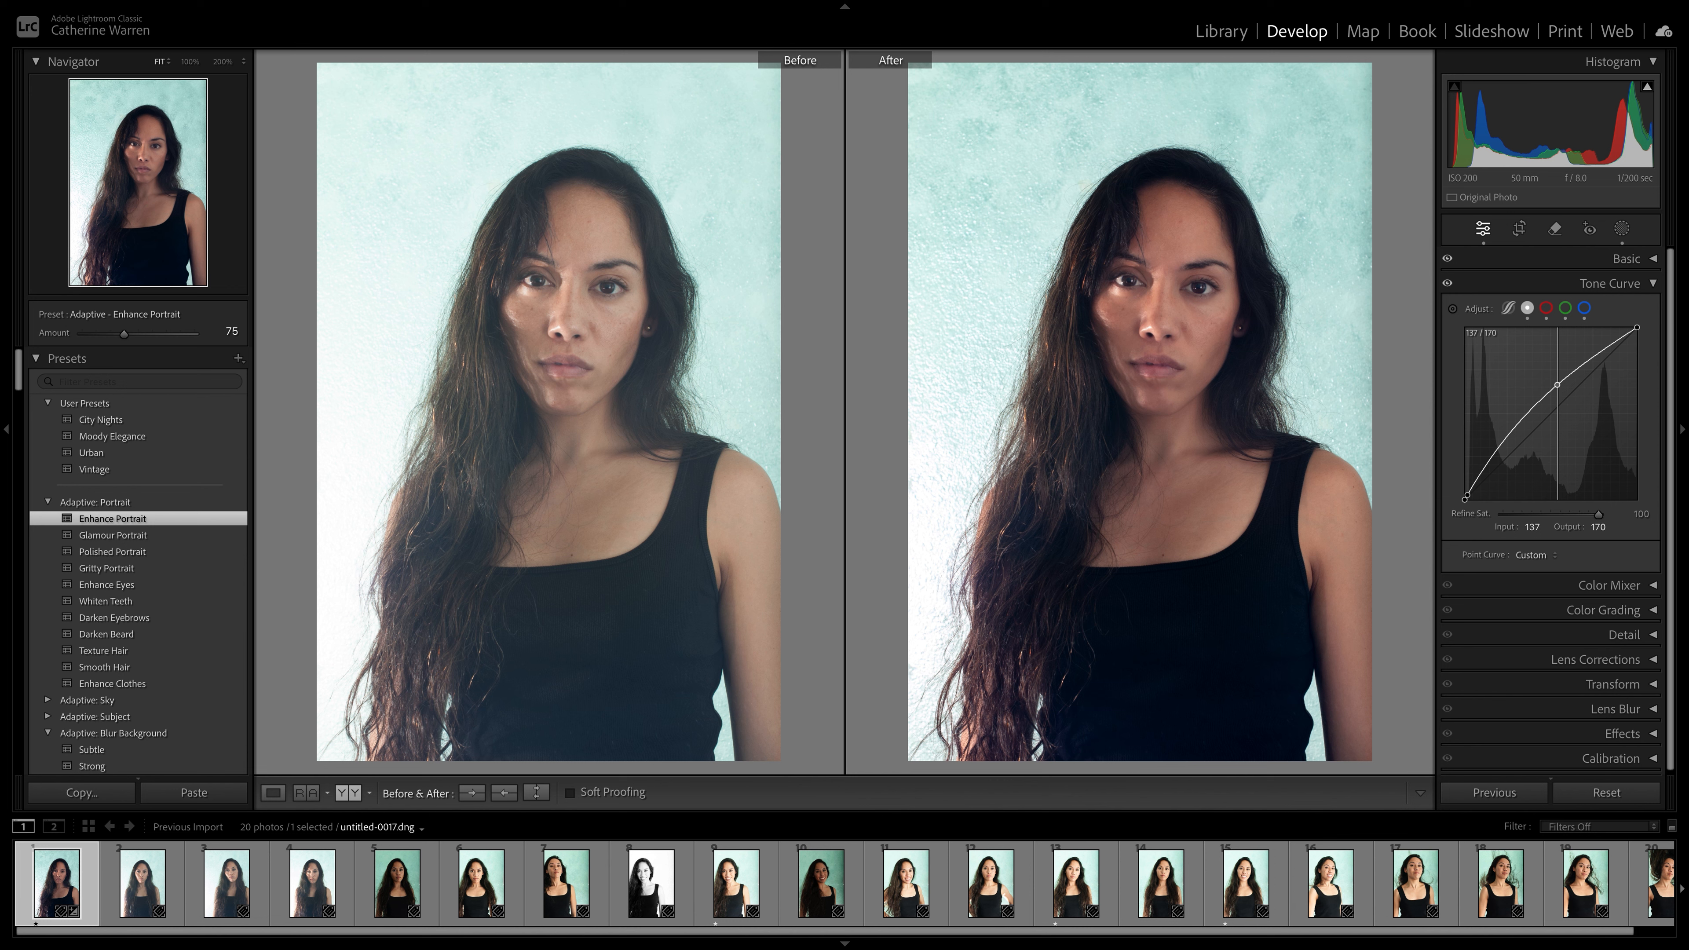
pyautogui.click(1609, 283)
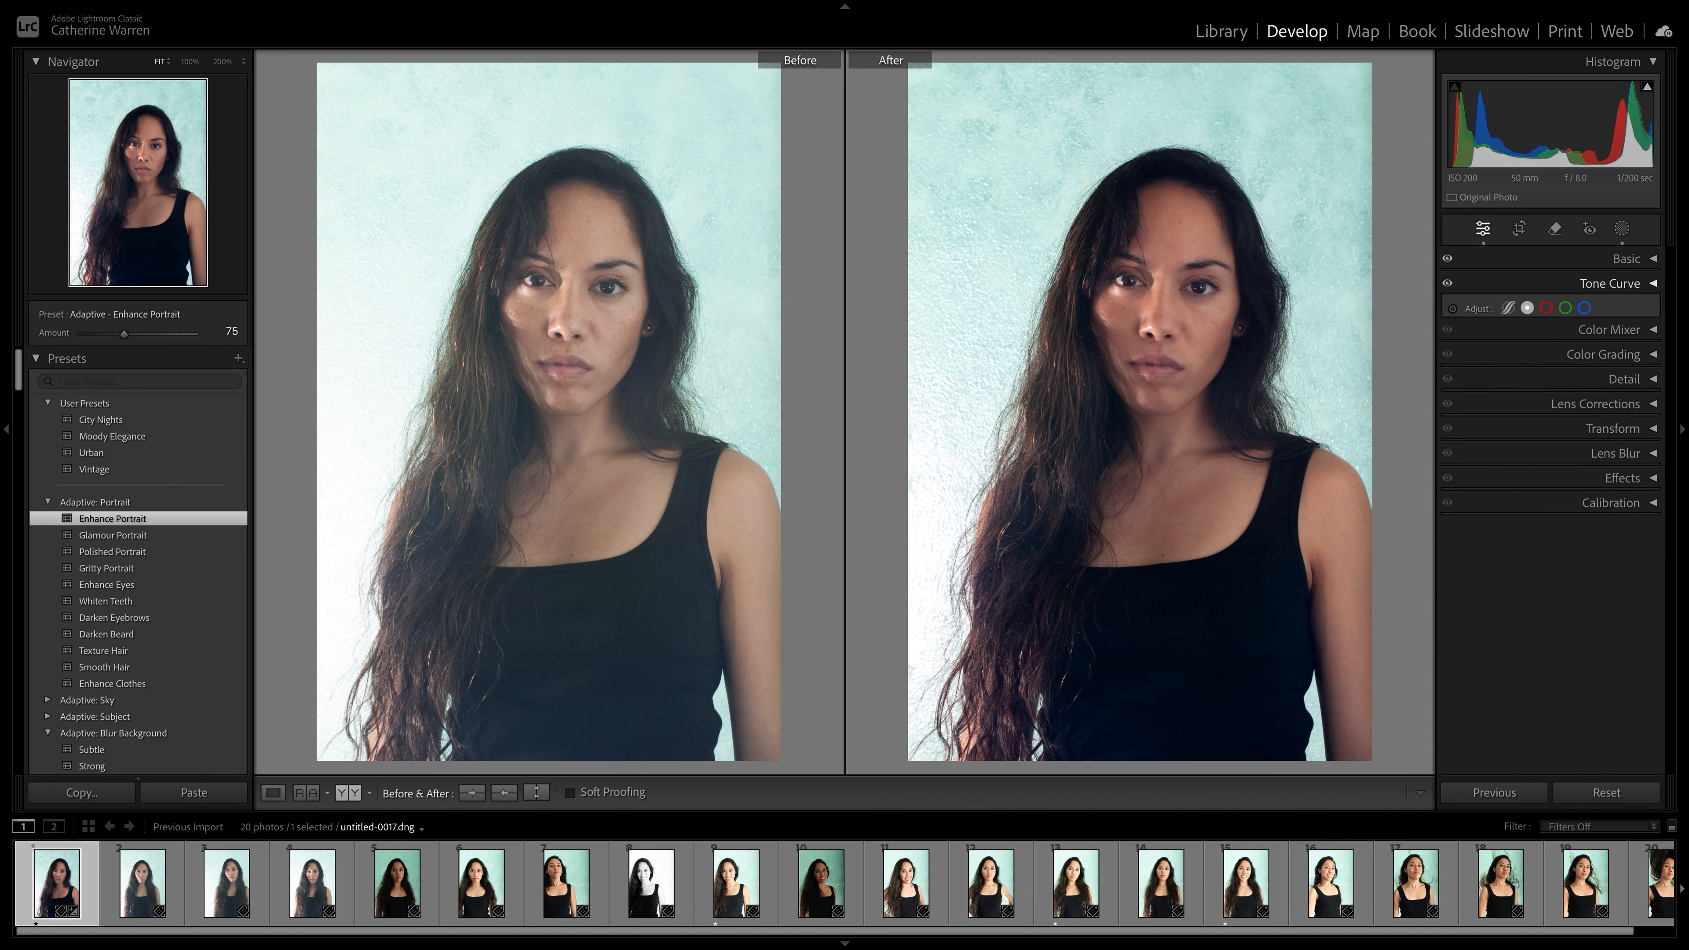
# Step: Set the contrast to −16 in the basic tone adjustments
pyautogui.click(1626, 259)
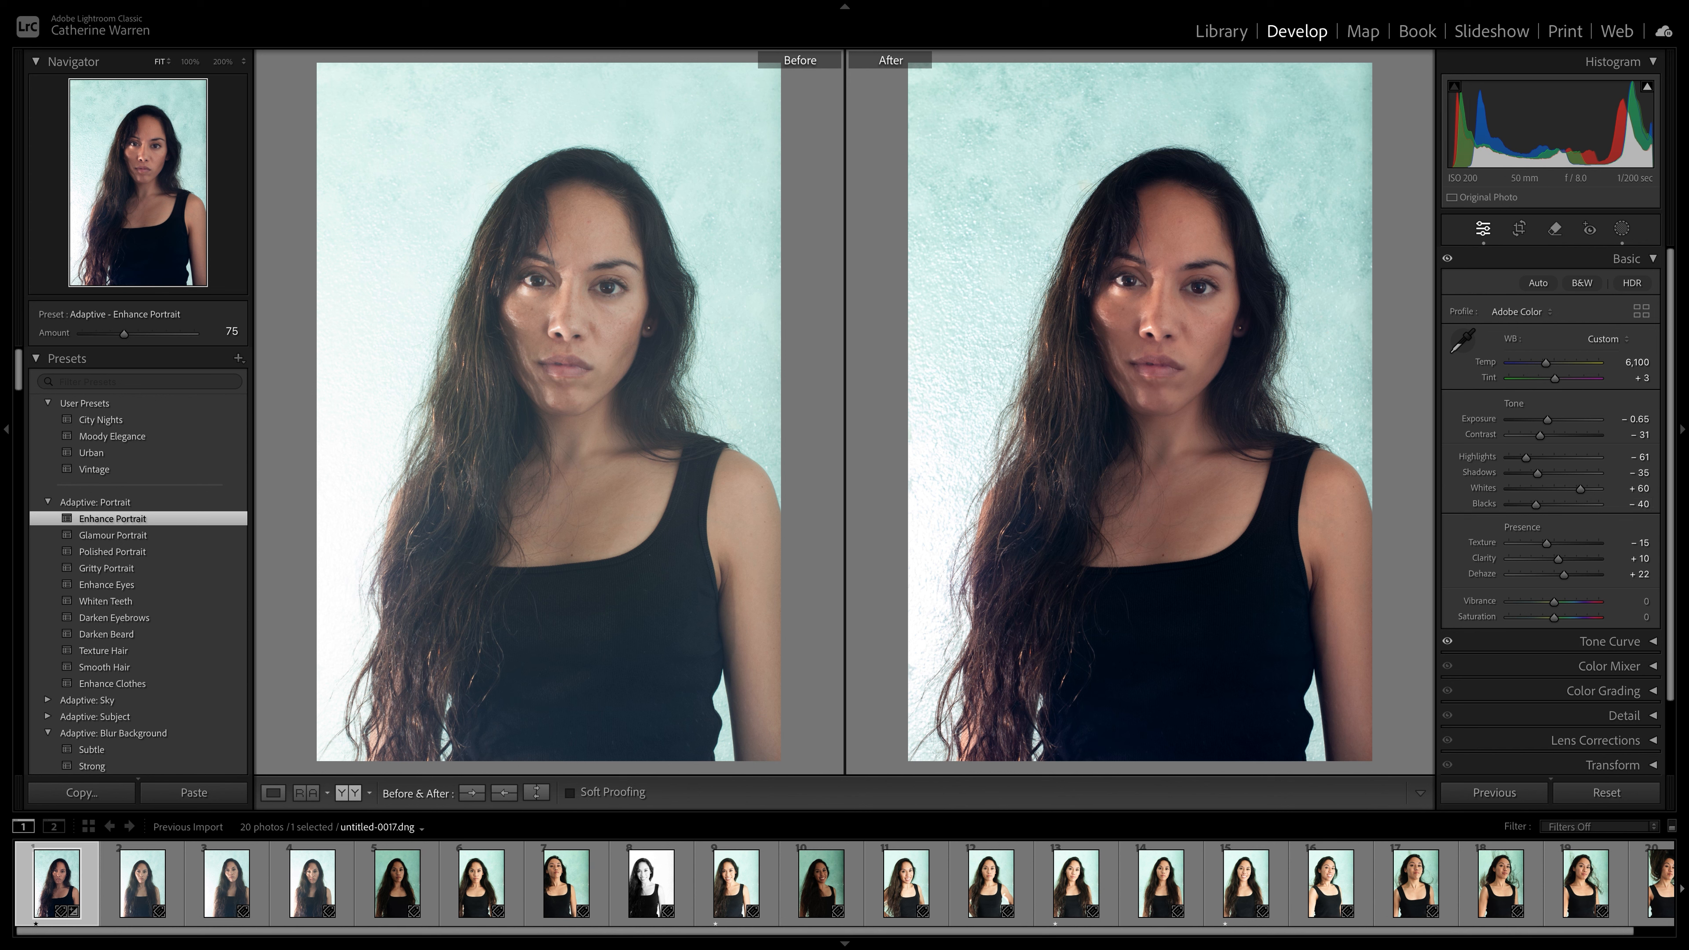
pyautogui.moveTo(1541, 435); pyautogui.dragTo(1546, 435)
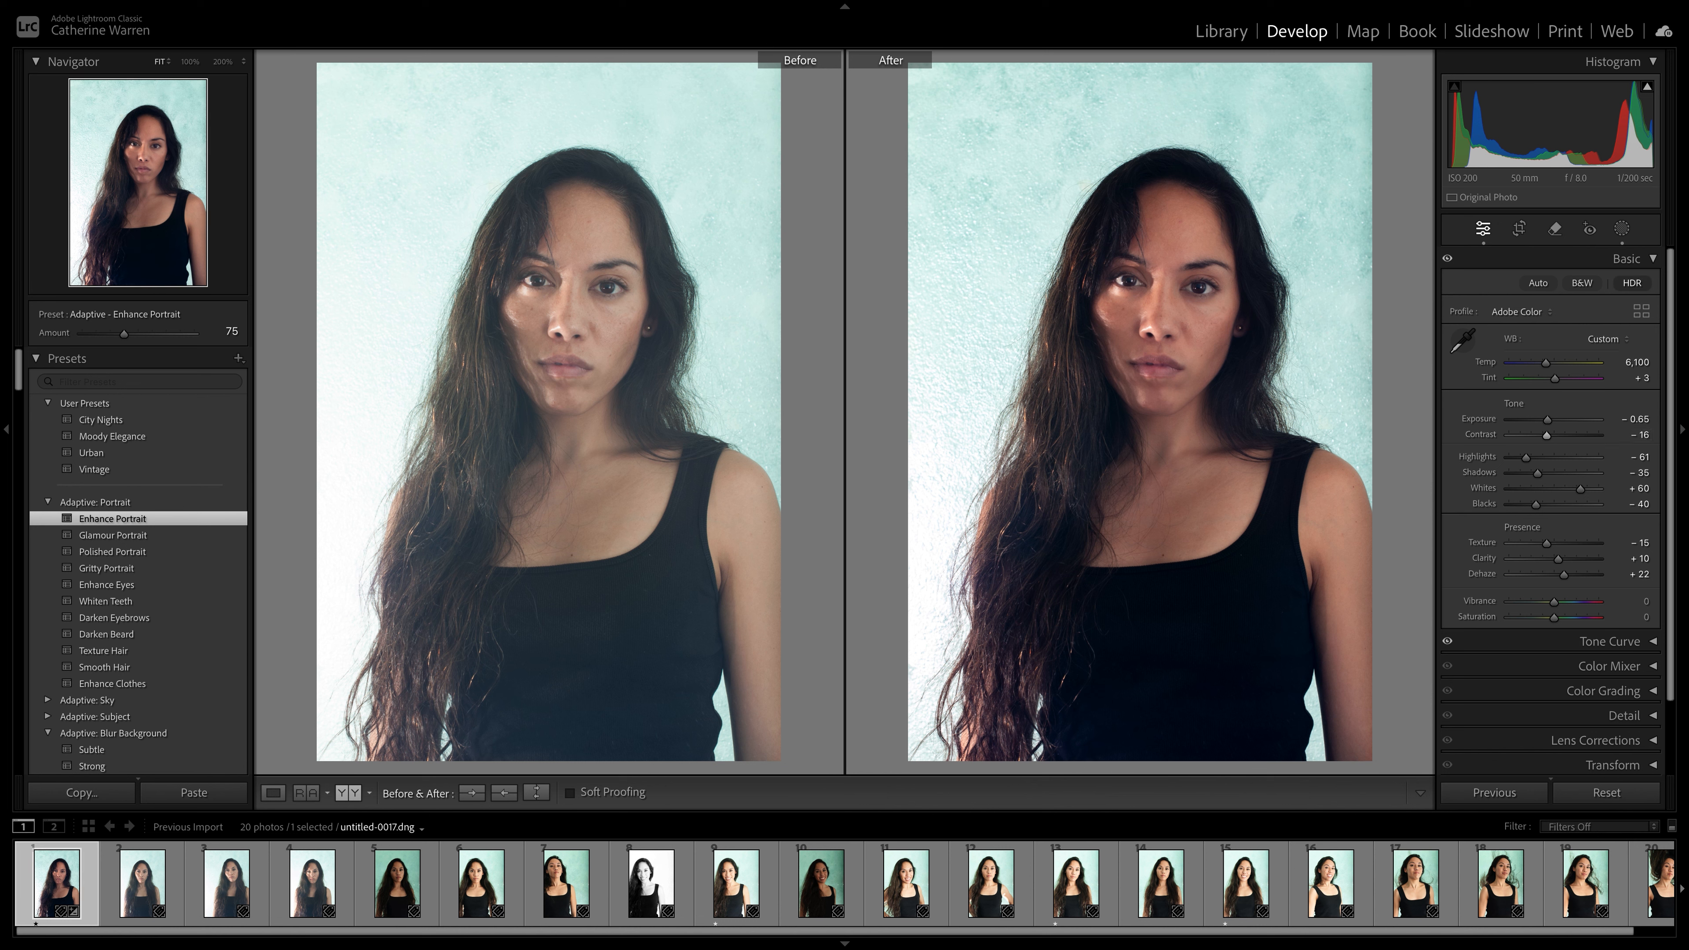
pyautogui.click(1627, 258)
pyautogui.click(1609, 283)
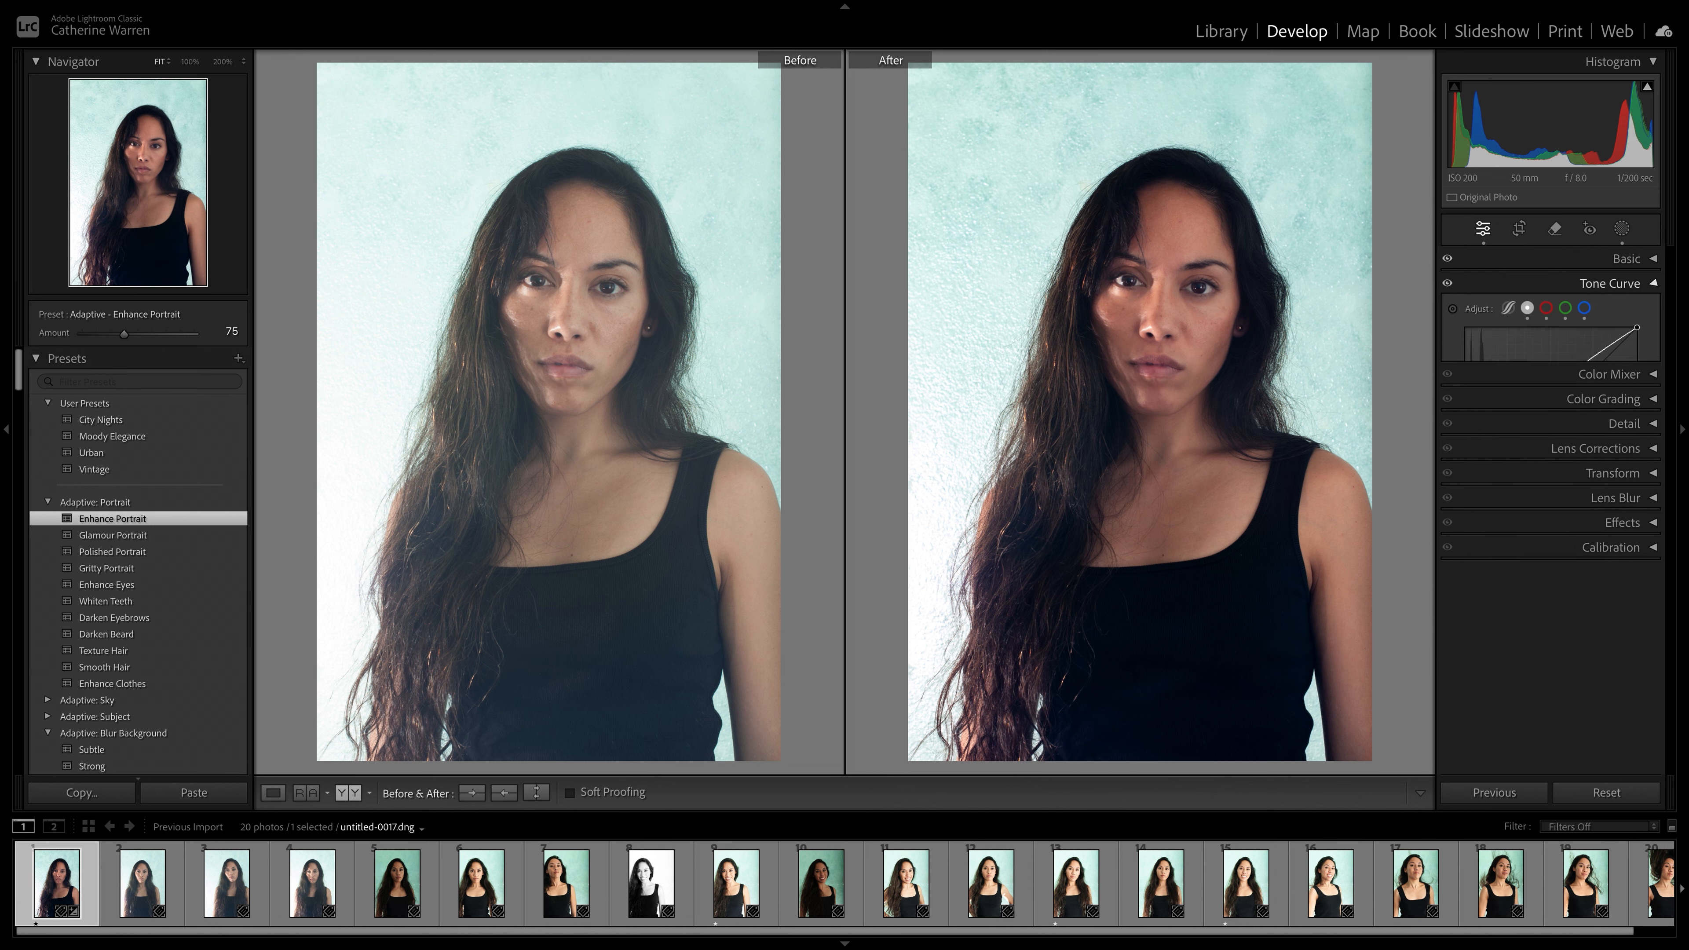
pyautogui.click(1610, 282)
# Step: Slightly lower the orange saturation and adjust the red hue and saturation in the Color Mixer
pyautogui.click(1609, 307)
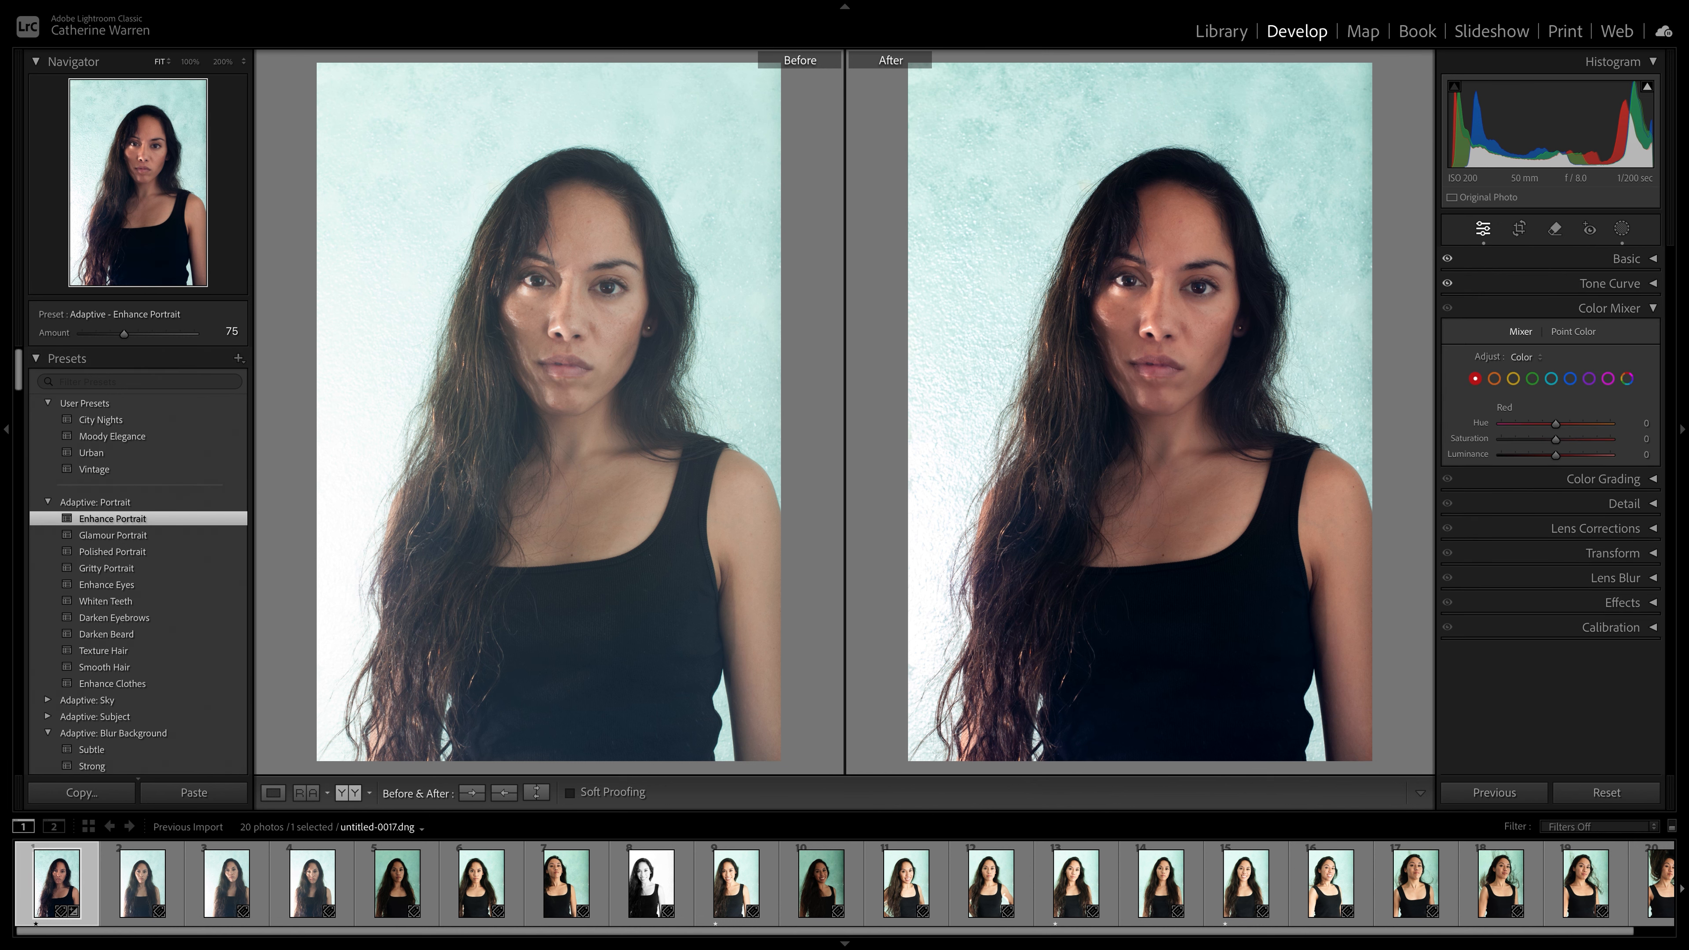
pyautogui.click(1494, 378)
pyautogui.moveTo(1555, 439); pyautogui.dragTo(1544, 439)
pyautogui.click(1475, 379)
pyautogui.moveTo(1555, 423)
pyautogui.mouseDown()
pyautogui.moveTo(1534, 423)
pyautogui.moveTo(1570, 438)
pyautogui.mouseUp()
# Step: Try a yellow hue shift, return it to neutral, and strongly lower the green saturation
pyautogui.click(1513, 379)
pyautogui.moveTo(1533, 423)
pyautogui.mouseDown()
pyautogui.moveTo(1610, 423)
pyautogui.moveTo(1553, 424)
pyautogui.mouseUp()
pyautogui.click(1532, 378)
pyautogui.moveTo(1556, 424)
pyautogui.mouseDown()
pyautogui.moveTo(1504, 424)
pyautogui.moveTo(1610, 424)
pyautogui.moveTo(1556, 423)
pyautogui.mouseUp()
pyautogui.moveTo(1555, 440); pyautogui.dragTo(1501, 440)
# Step: Set the aqua hue to +8 and luminance to −8, and strongly lower the aqua saturation
pyautogui.click(1551, 379)
pyautogui.moveTo(1555, 439)
pyautogui.mouseDown()
pyautogui.moveTo(1525, 438)
pyautogui.moveTo(1575, 439)
pyautogui.moveTo(1549, 439)
pyautogui.mouseUp()
pyautogui.moveTo(1555, 424); pyautogui.dragTo(1593, 424)
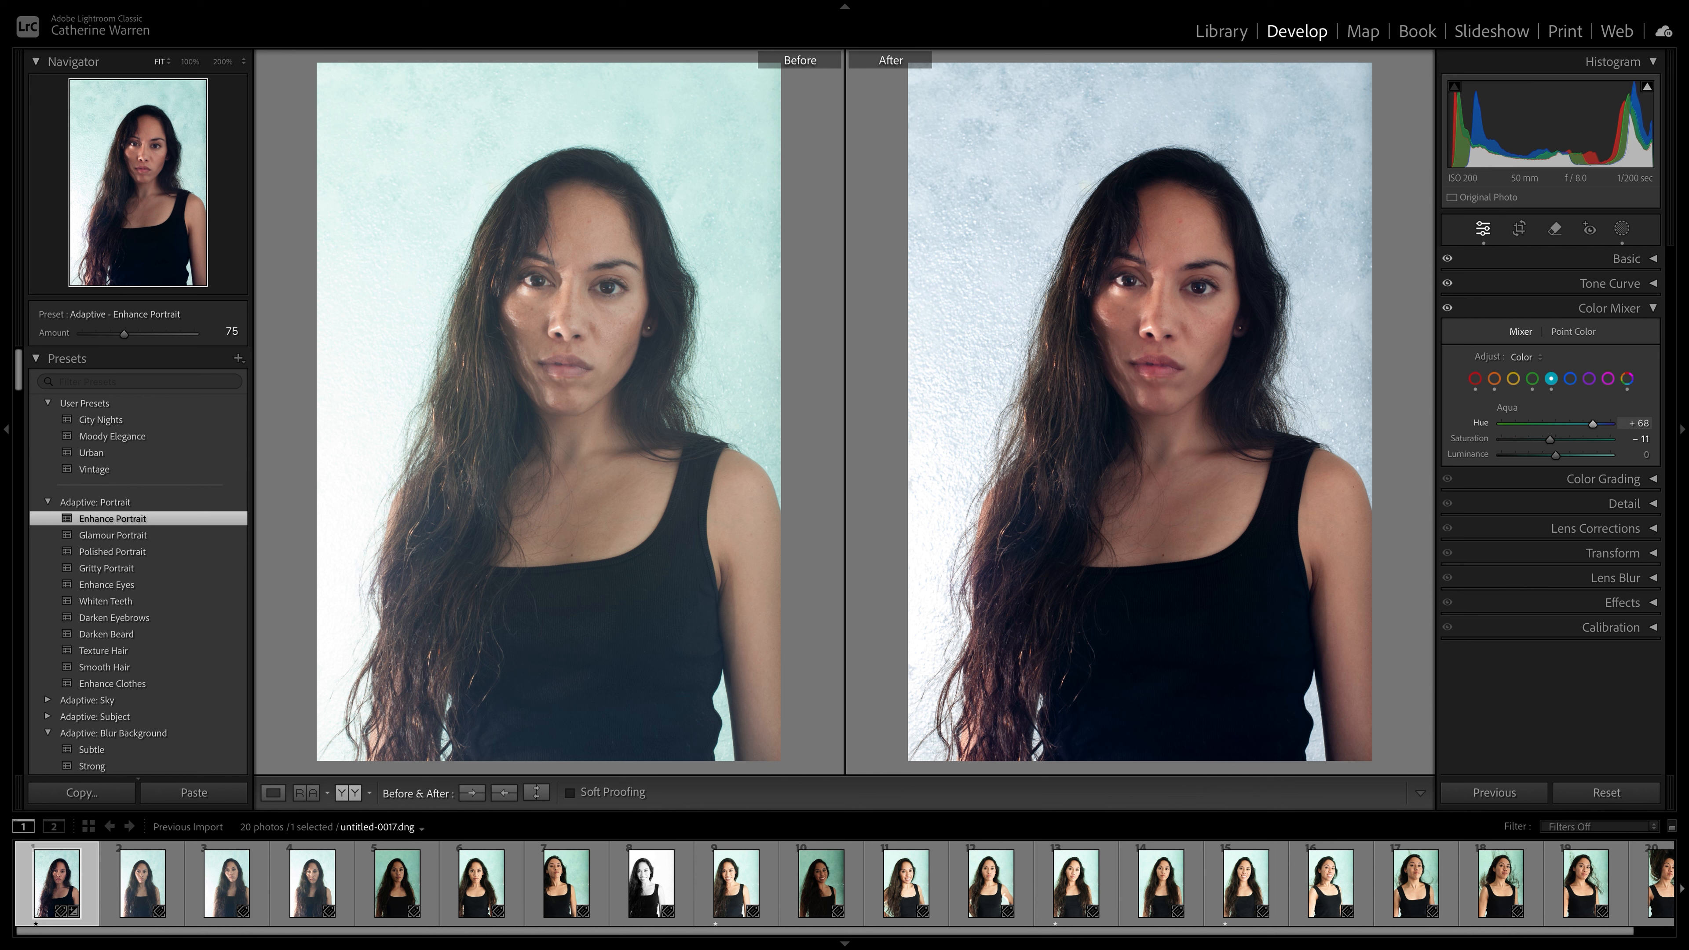
pyautogui.moveTo(1569, 424)
pyautogui.mouseDown()
pyautogui.moveTo(1524, 424)
pyautogui.moveTo(1573, 424)
pyautogui.moveTo(1557, 424)
pyautogui.mouseUp()
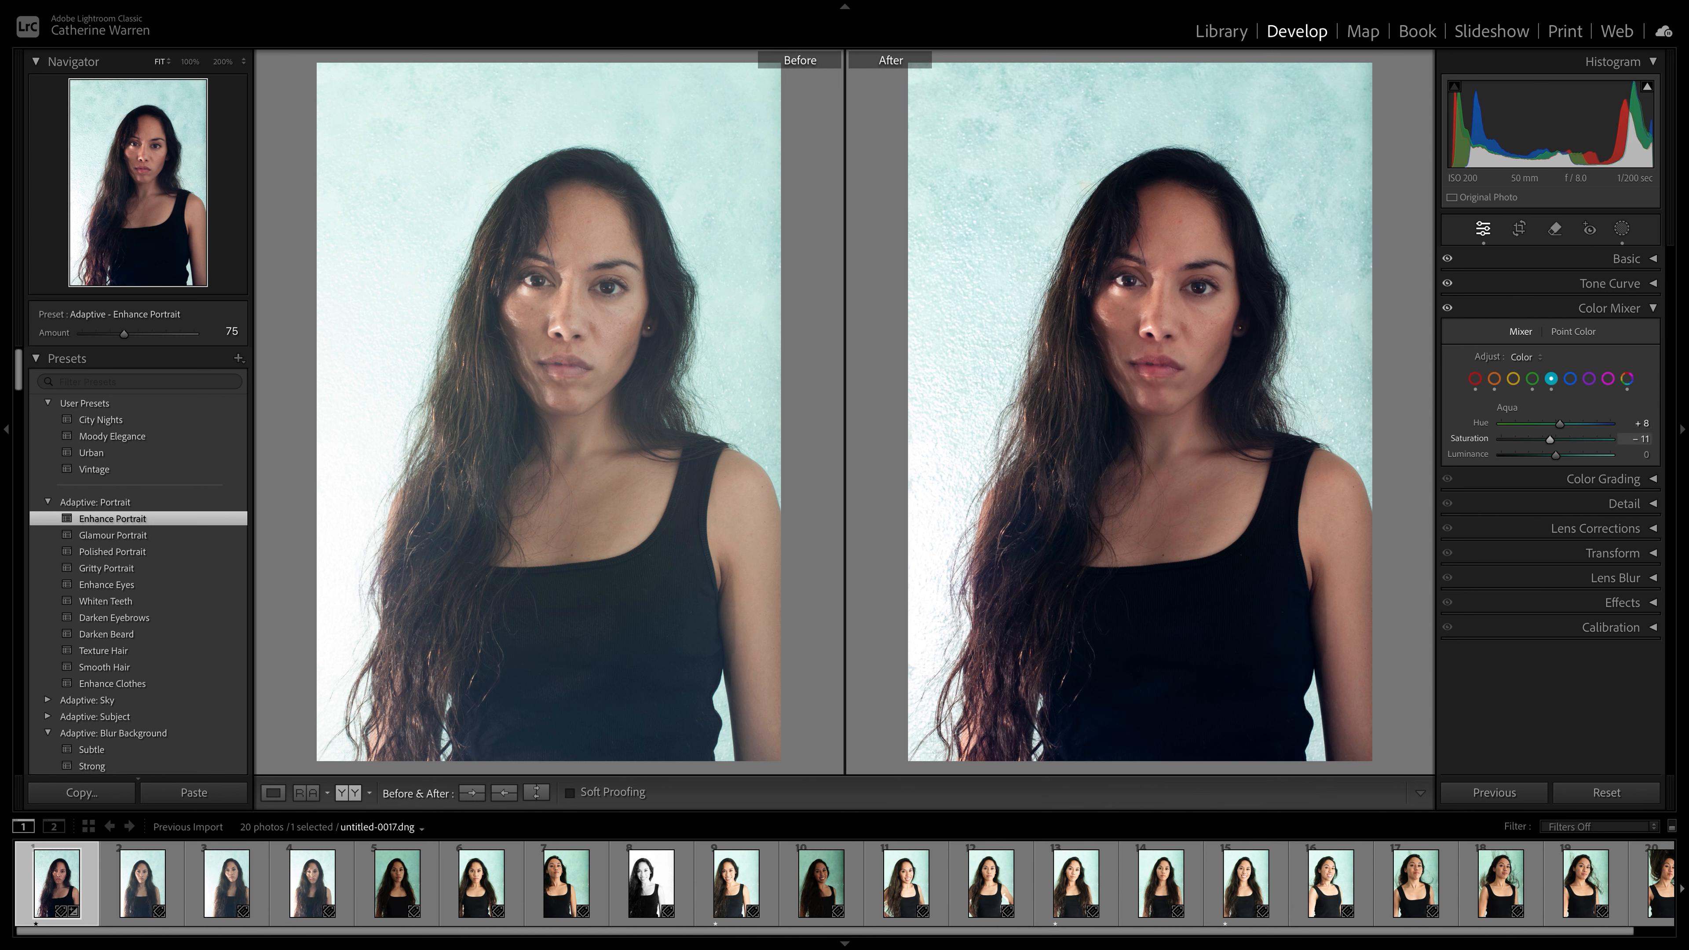
pyautogui.moveTo(1555, 455)
pyautogui.mouseDown()
pyautogui.moveTo(1594, 455)
pyautogui.moveTo(1526, 456)
pyautogui.moveTo(1552, 455)
pyautogui.mouseUp()
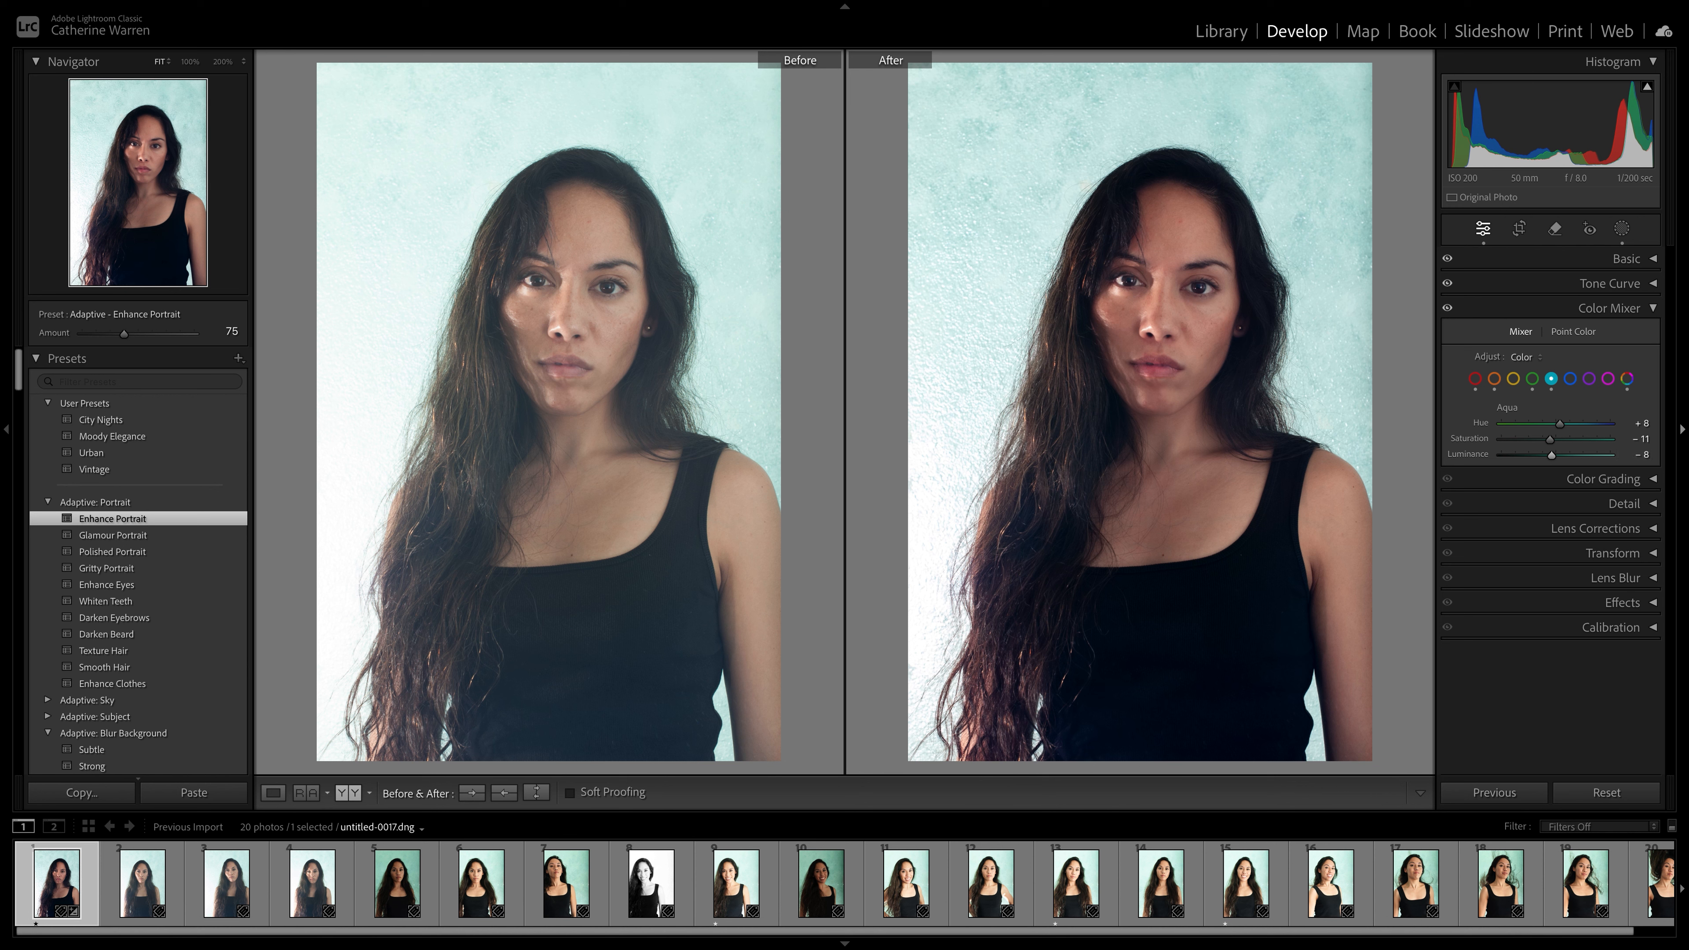
pyautogui.moveTo(1550, 439); pyautogui.dragTo(1516, 439)
# Step: Set the blue hue to +43, saturation to −58 and luminance to −57 in the Color Mixer
pyautogui.click(1569, 379)
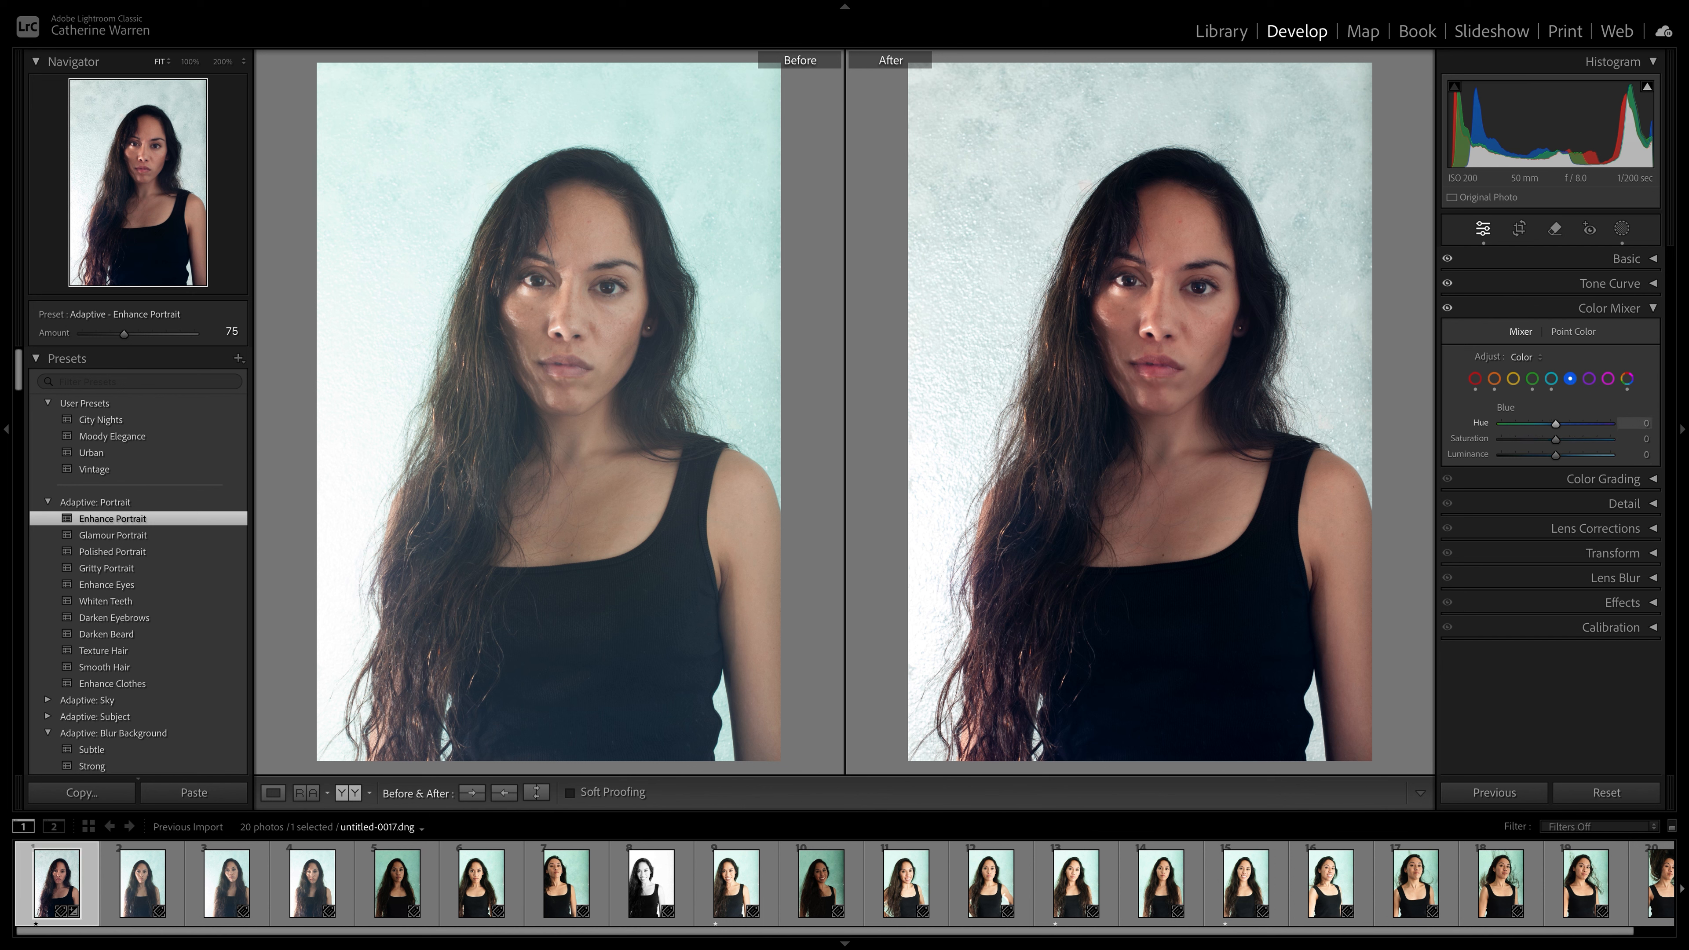
pyautogui.moveTo(1556, 424)
pyautogui.mouseDown()
pyautogui.moveTo(1529, 424)
pyautogui.moveTo(1580, 424)
pyautogui.mouseUp()
pyautogui.moveTo(1523, 439); pyautogui.dragTo(1524, 439)
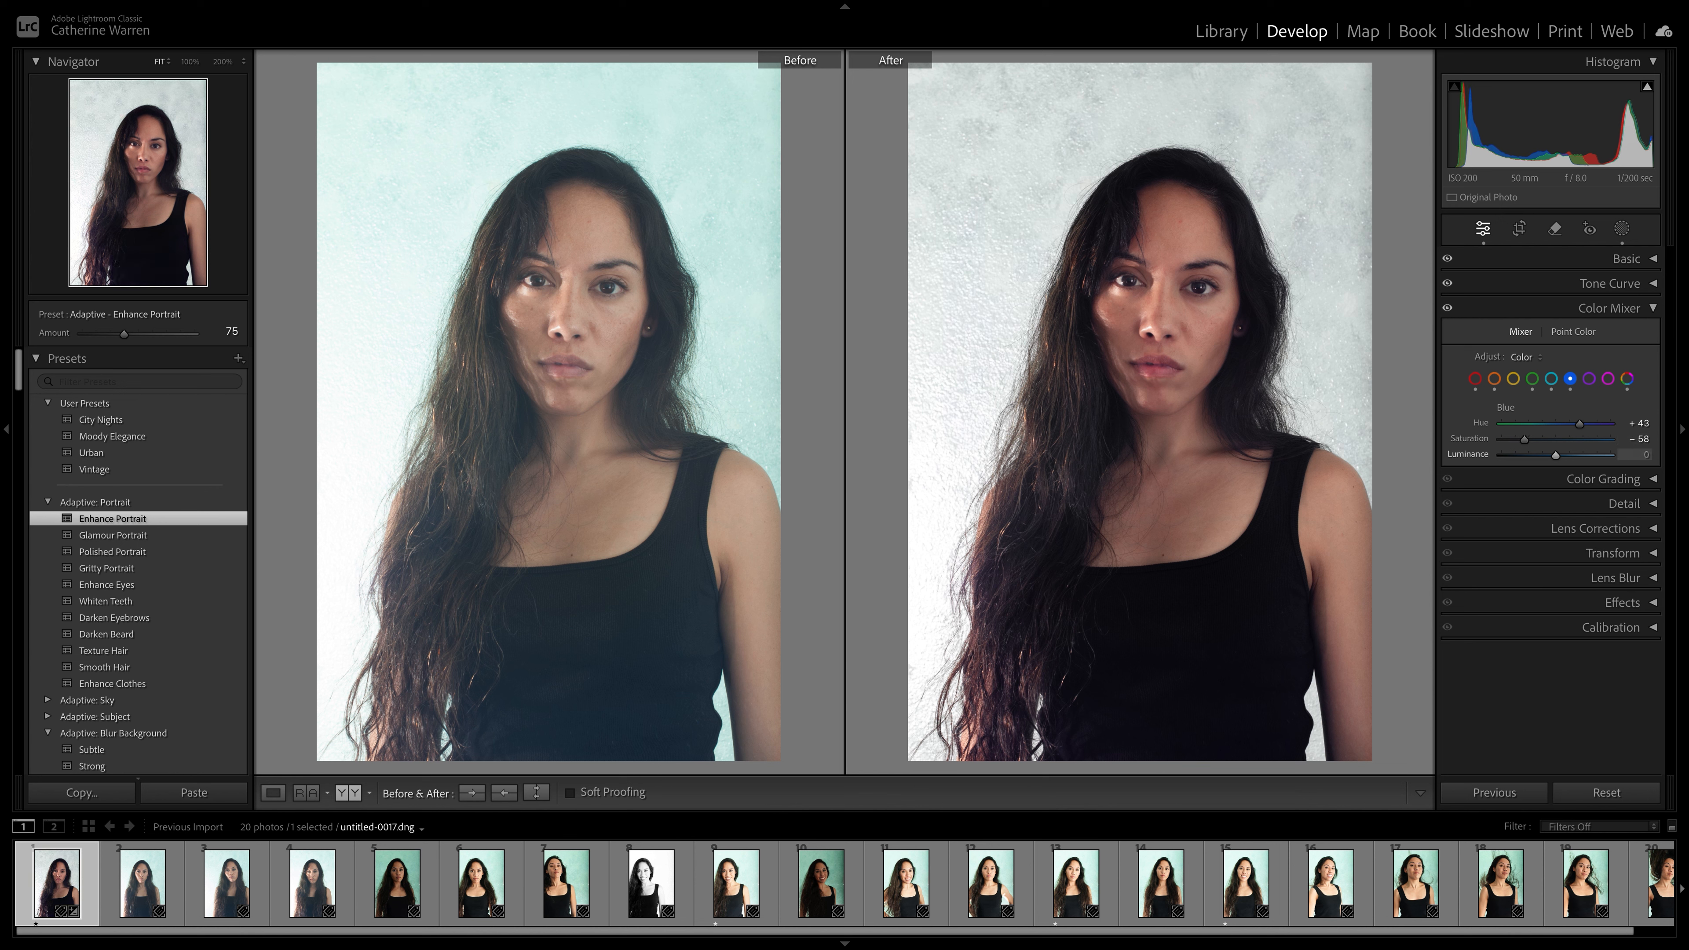
pyautogui.moveTo(1540, 455); pyautogui.dragTo(1525, 455)
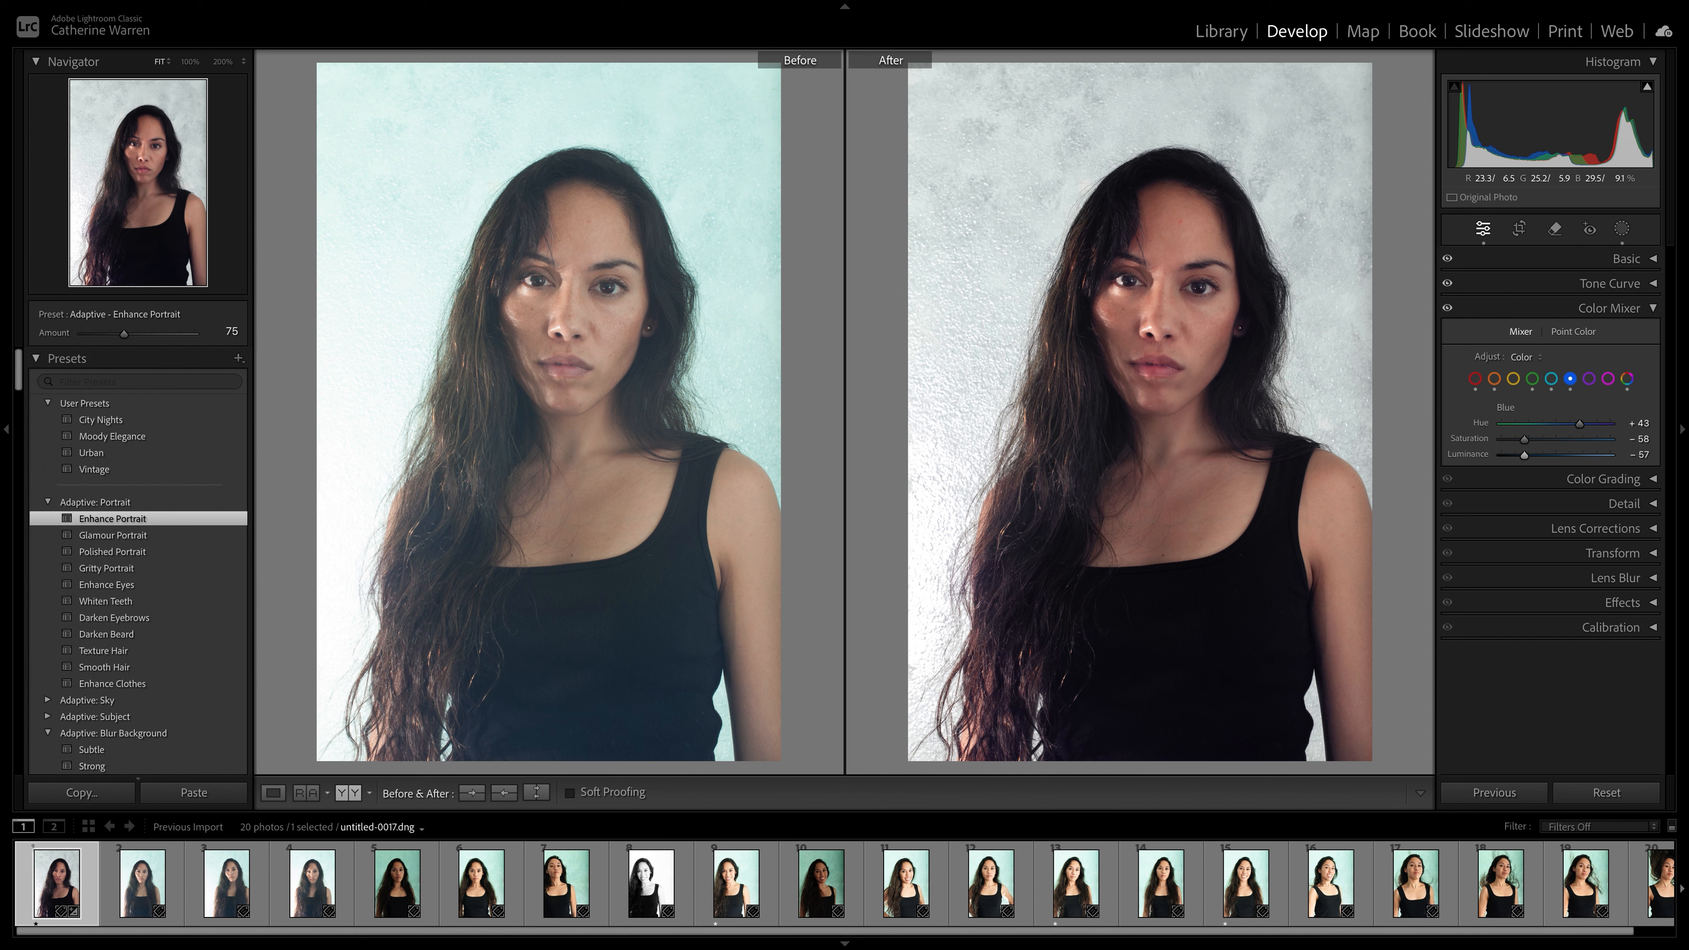
pyautogui.click(1610, 308)
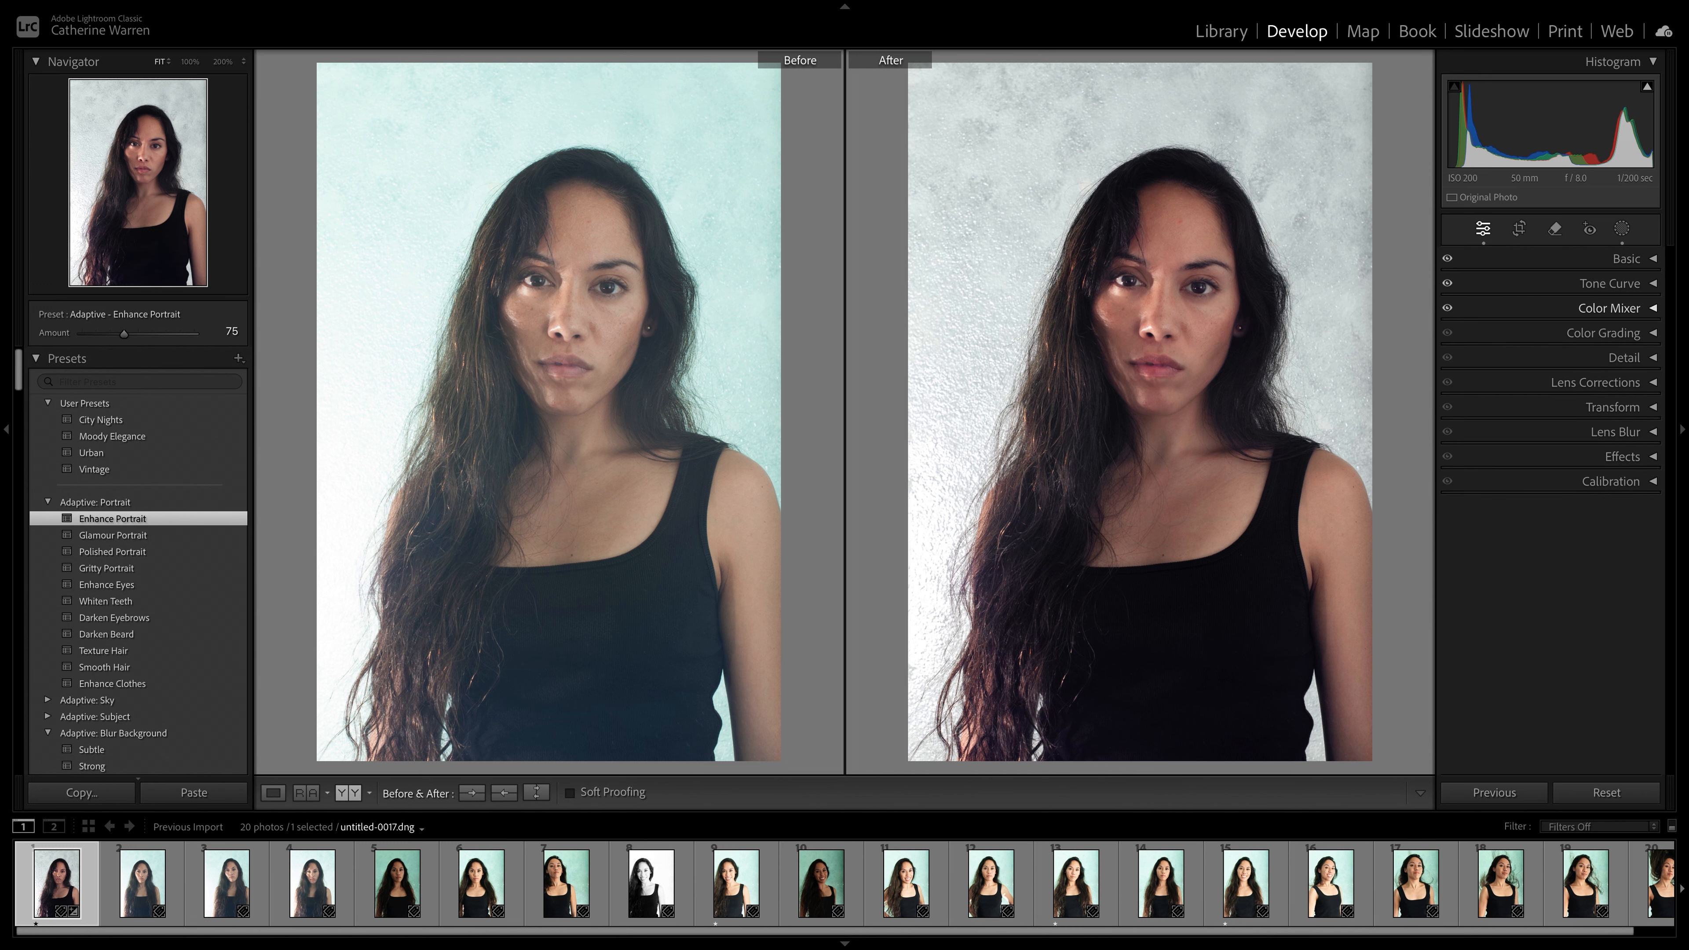
# Step: Tint the shadows a warm yellow-orange in Color Grading, with hue about 44 and saturation about 16
pyautogui.click(1602, 332)
pyautogui.click(1550, 359)
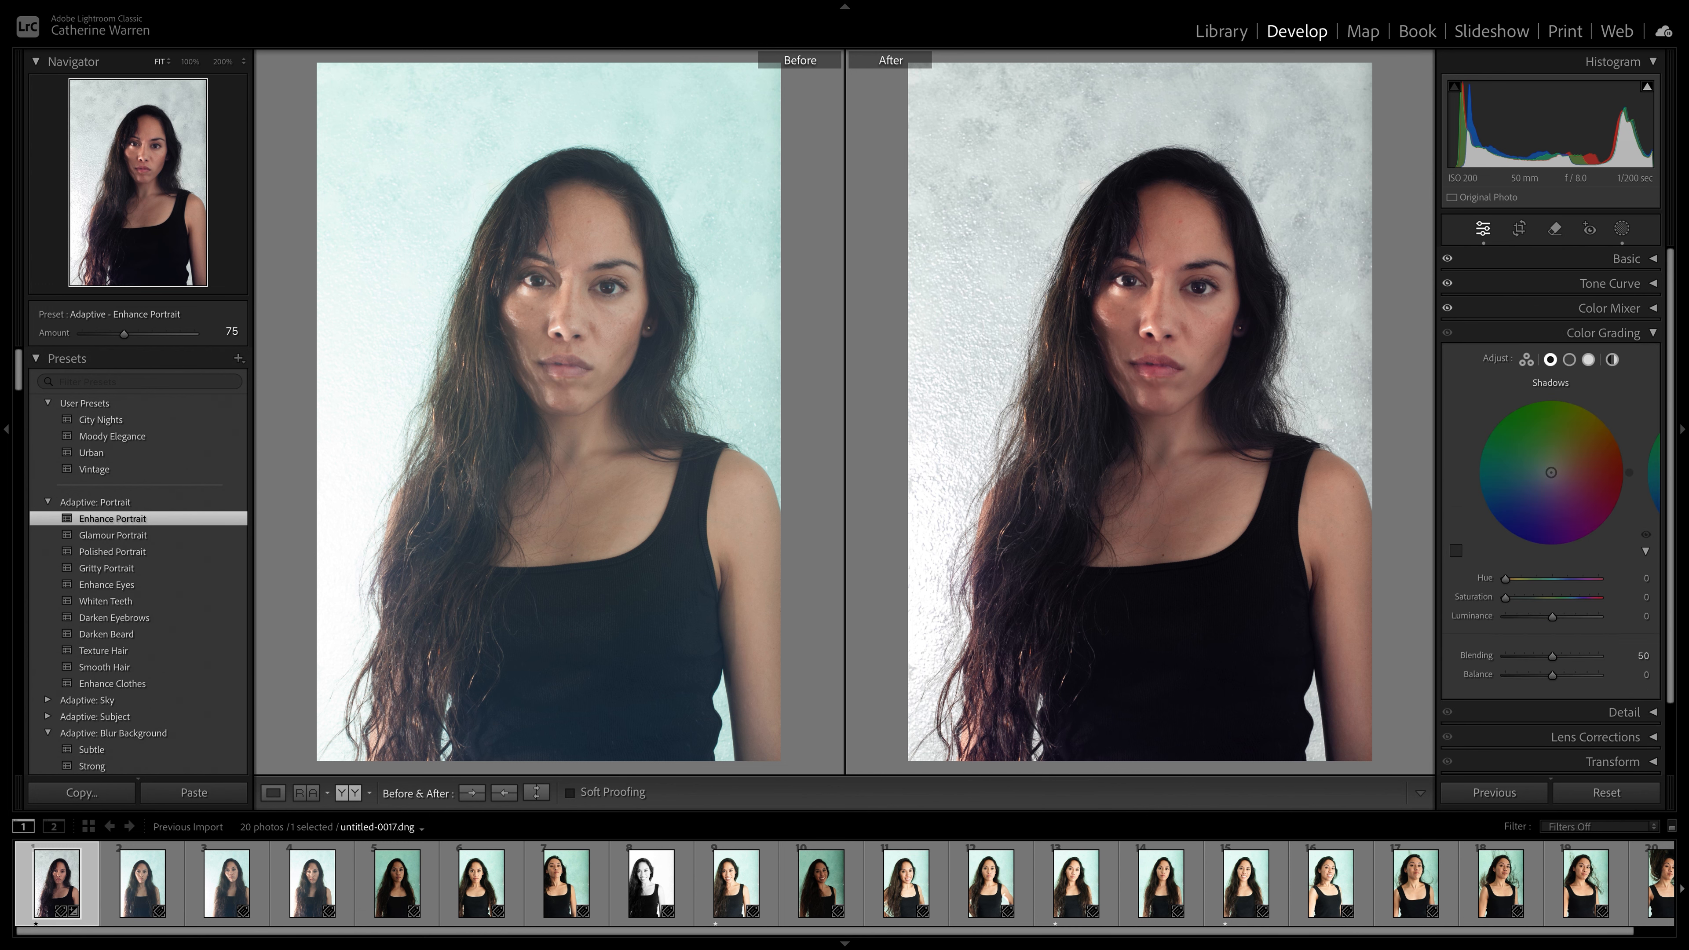
pyautogui.click(1559, 408)
pyautogui.moveTo(1559, 408); pyautogui.dragTo(1562, 463)
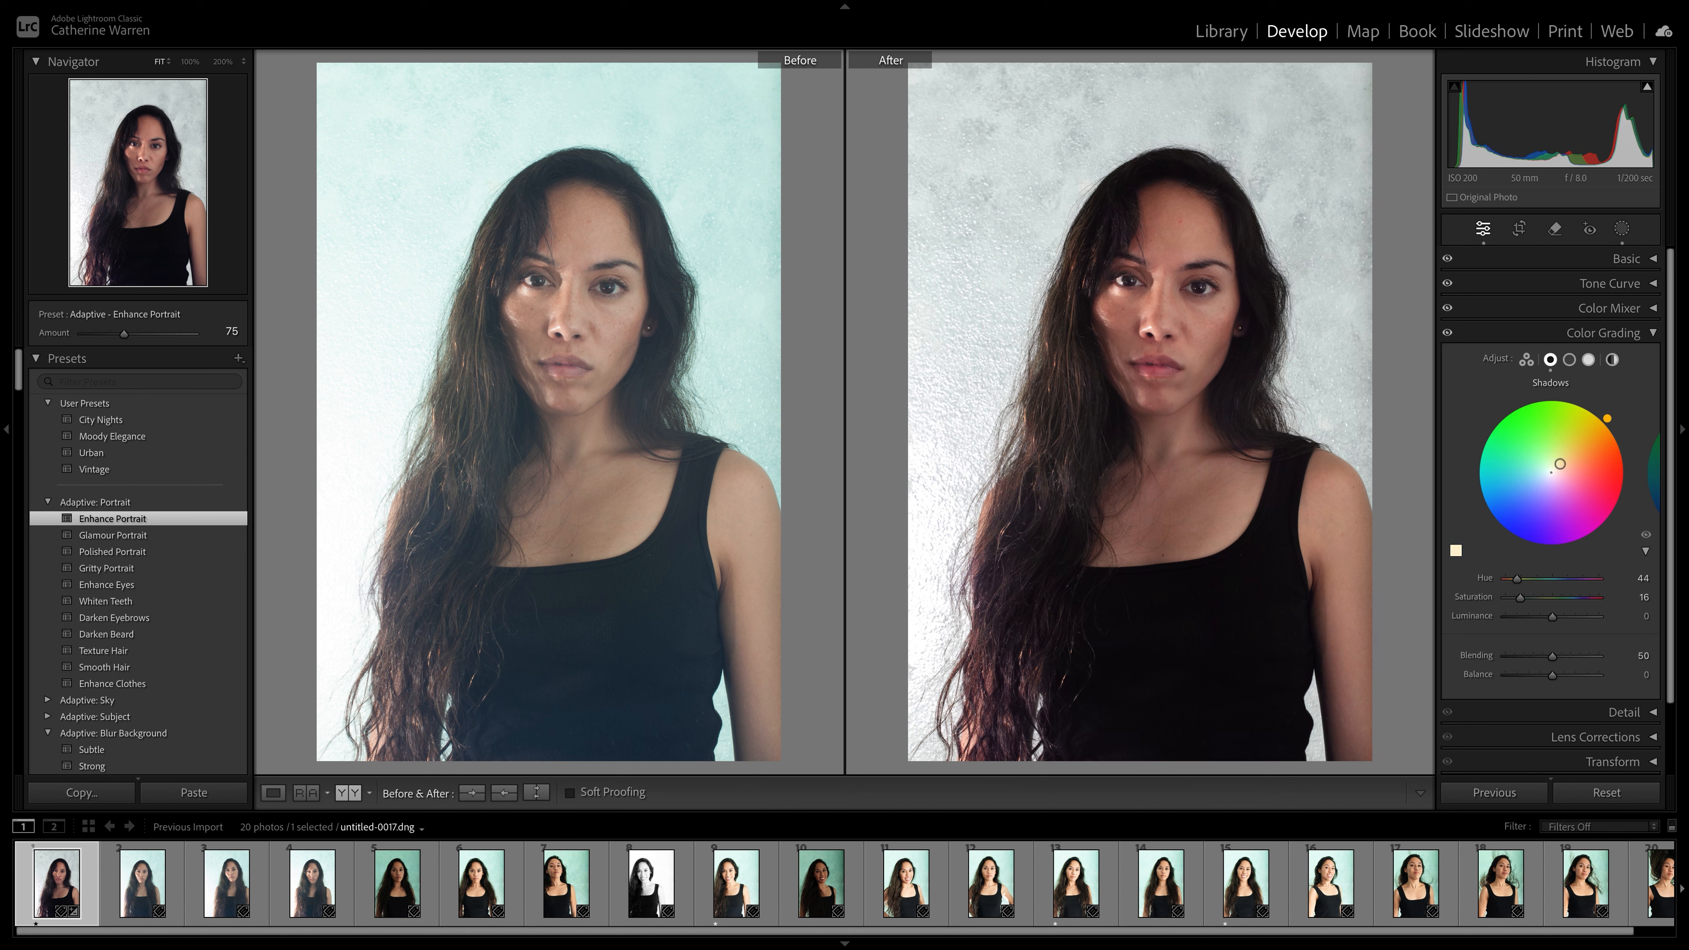
pyautogui.moveTo(1559, 464); pyautogui.dragTo(1564, 465)
pyautogui.moveTo(1564, 464)
pyautogui.mouseDown()
pyautogui.moveTo(1552, 444)
pyautogui.moveTo(1559, 465)
pyautogui.mouseUp()
# Step: Try a yellow highlight tint at hue 67 and saturation 32, and ease it down to a much fainter tint
pyautogui.click(1588, 360)
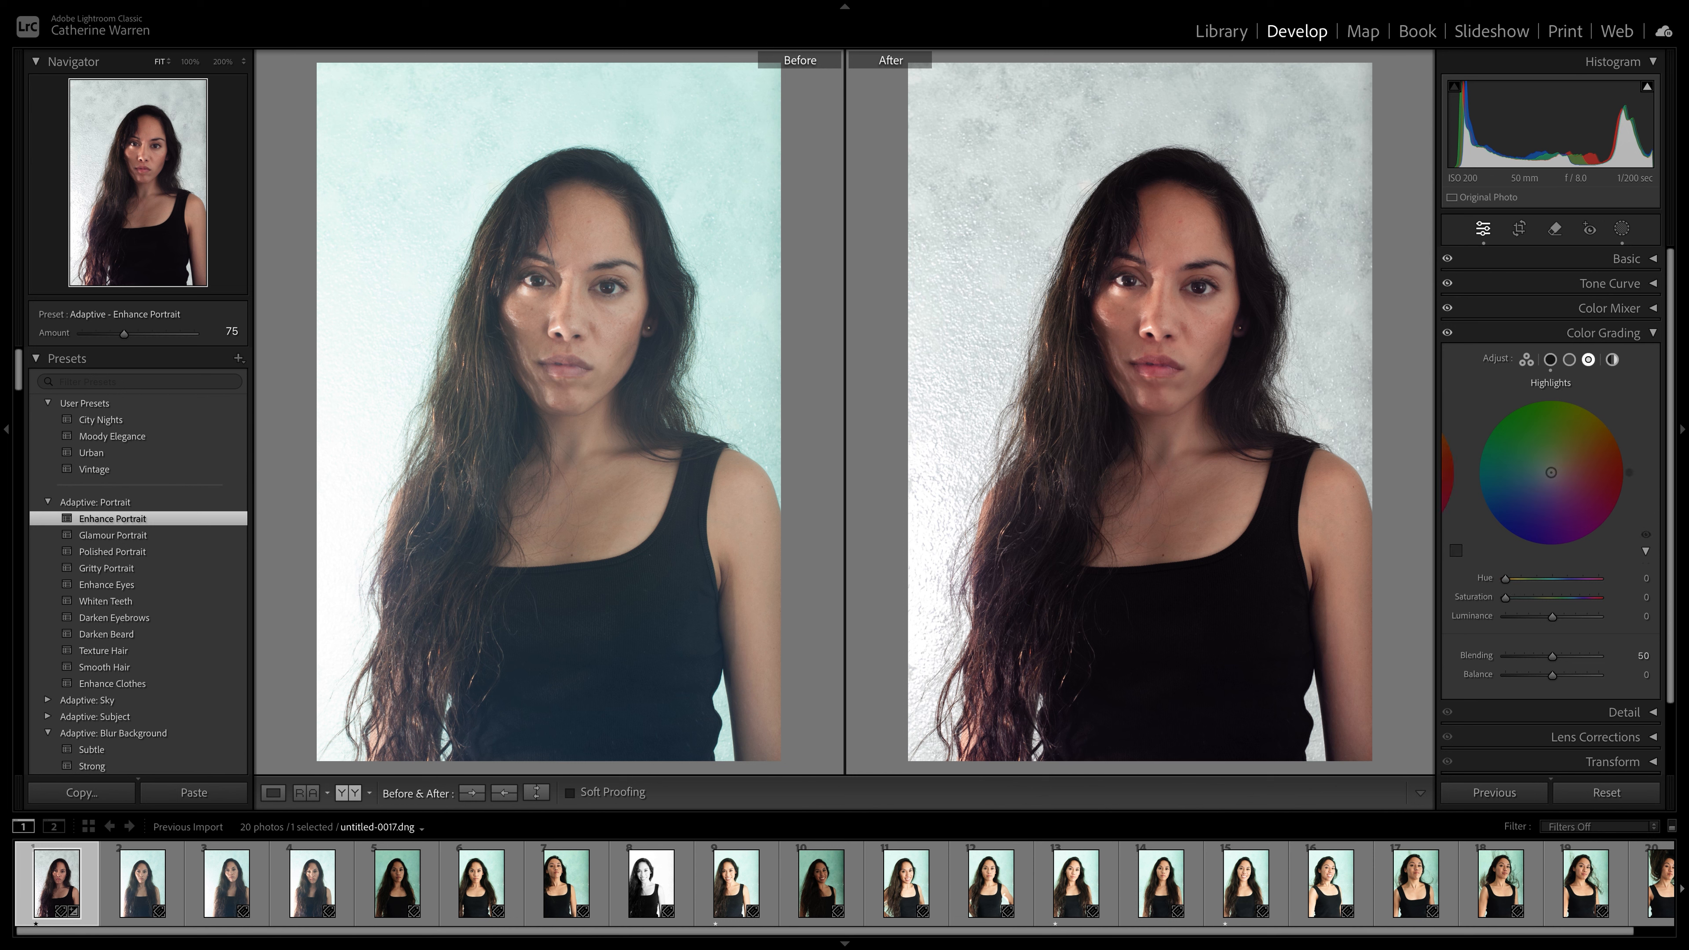
pyautogui.scroll(-1, 1549, 466)
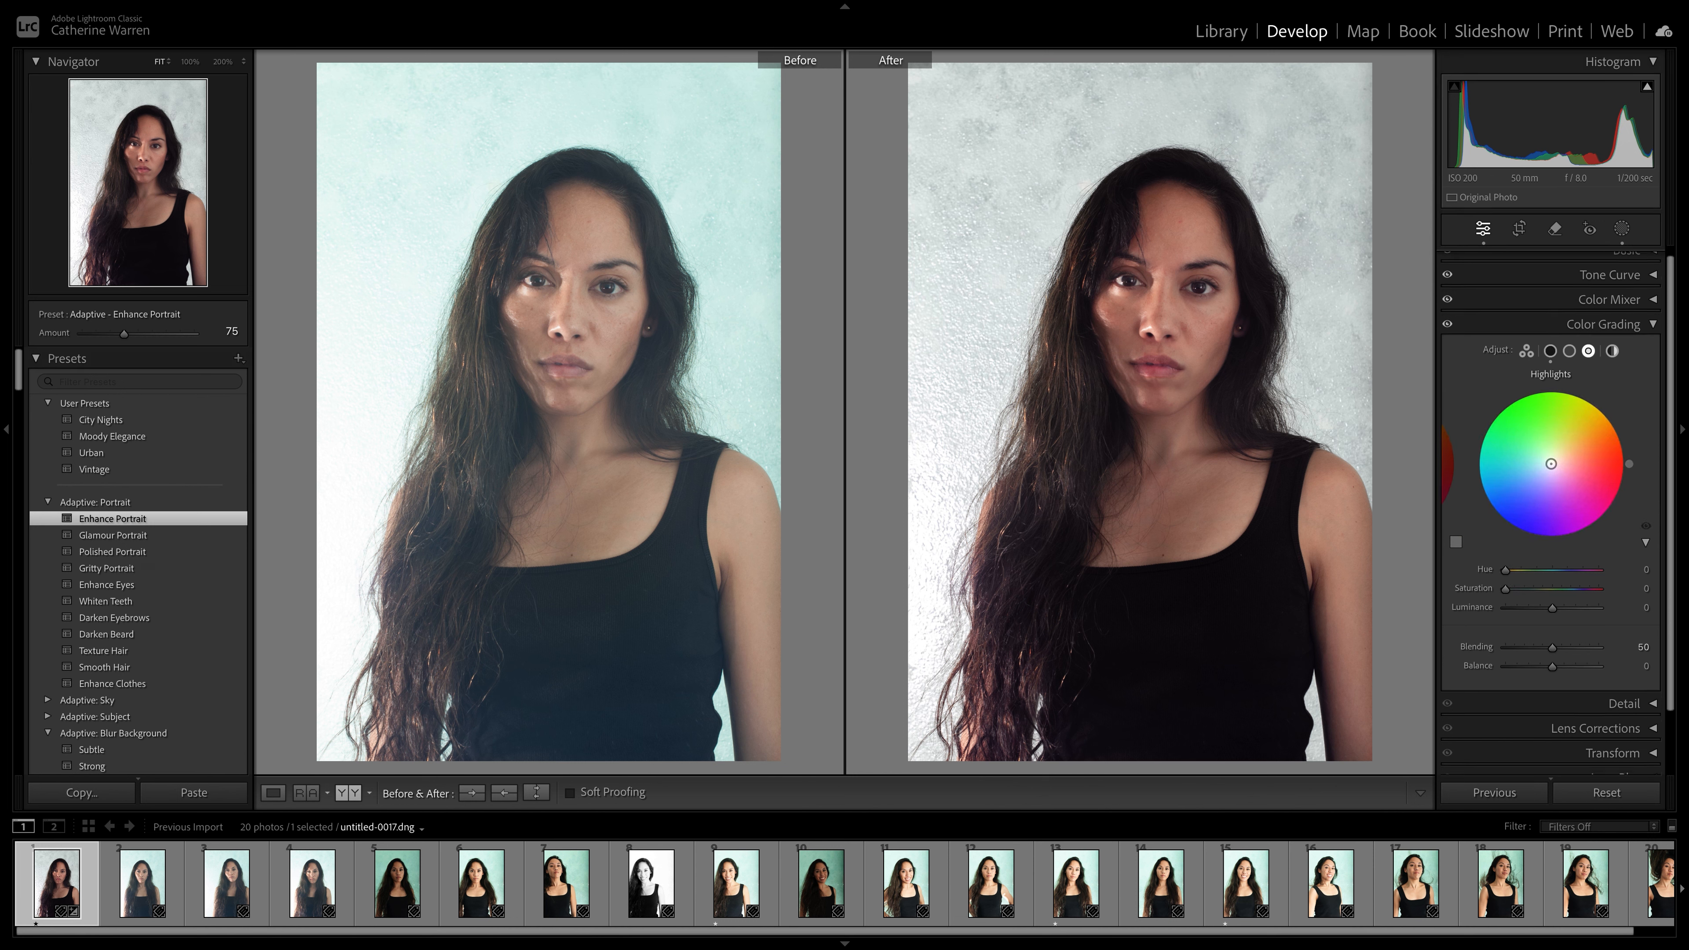
pyautogui.moveTo(1576, 403)
pyautogui.mouseDown()
pyautogui.moveTo(1609, 450)
pyautogui.moveTo(1599, 496)
pyautogui.moveTo(1546, 524)
pyautogui.moveTo(1501, 500)
pyautogui.moveTo(1486, 453)
pyautogui.moveTo(1529, 406)
pyautogui.moveTo(1604, 417)
pyautogui.moveTo(1545, 441)
pyautogui.moveTo(1588, 451)
pyautogui.moveTo(1561, 441)
pyautogui.mouseUp()
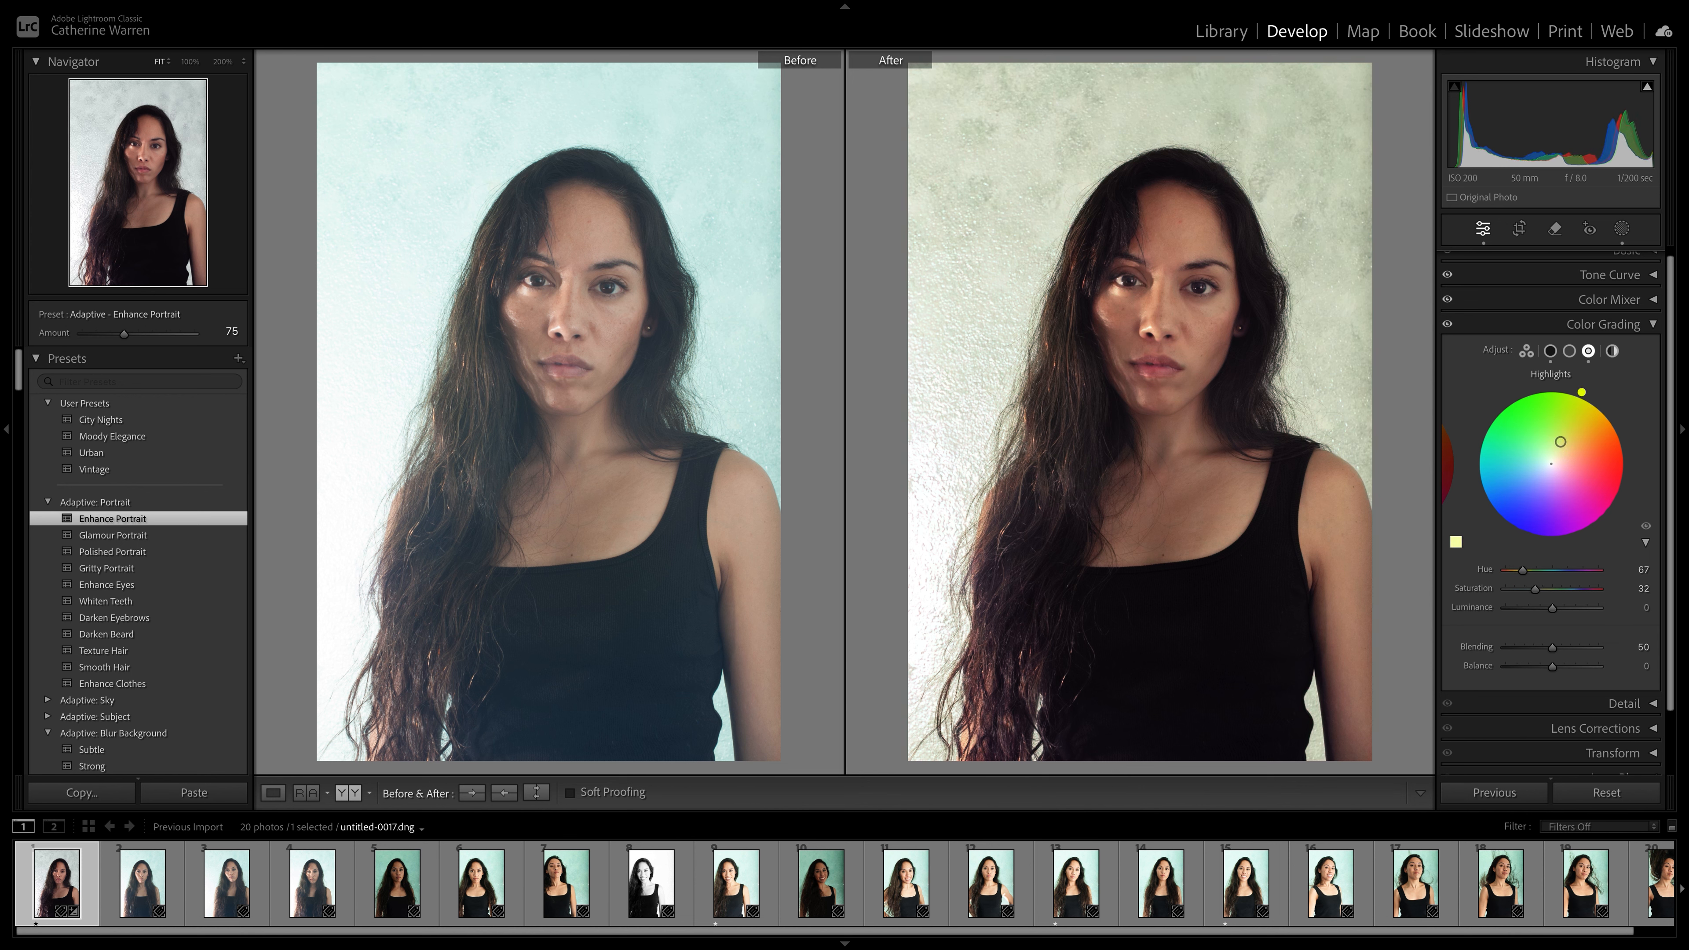
pyautogui.moveTo(1561, 441); pyautogui.dragTo(1554, 451)
pyautogui.moveTo(1554, 452); pyautogui.dragTo(1556, 453)
# Step: Try a midtone tint at hue 66 and saturation 42, and settle on hue 184 and saturation 4
pyautogui.click(1612, 351)
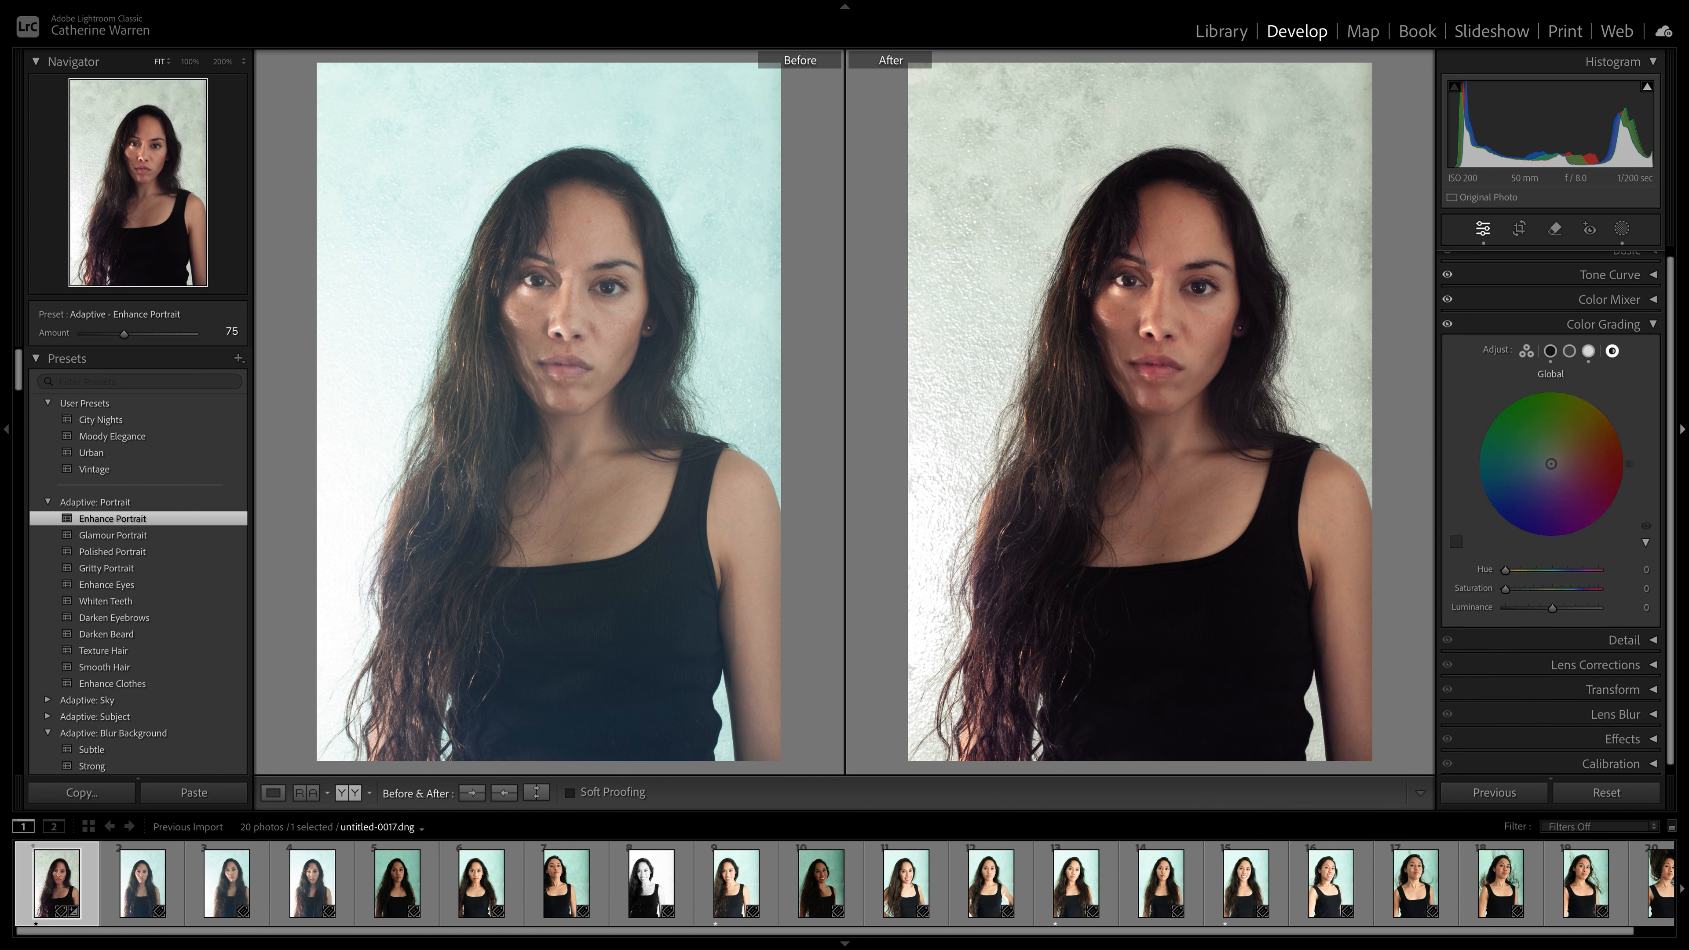
pyautogui.click(1570, 351)
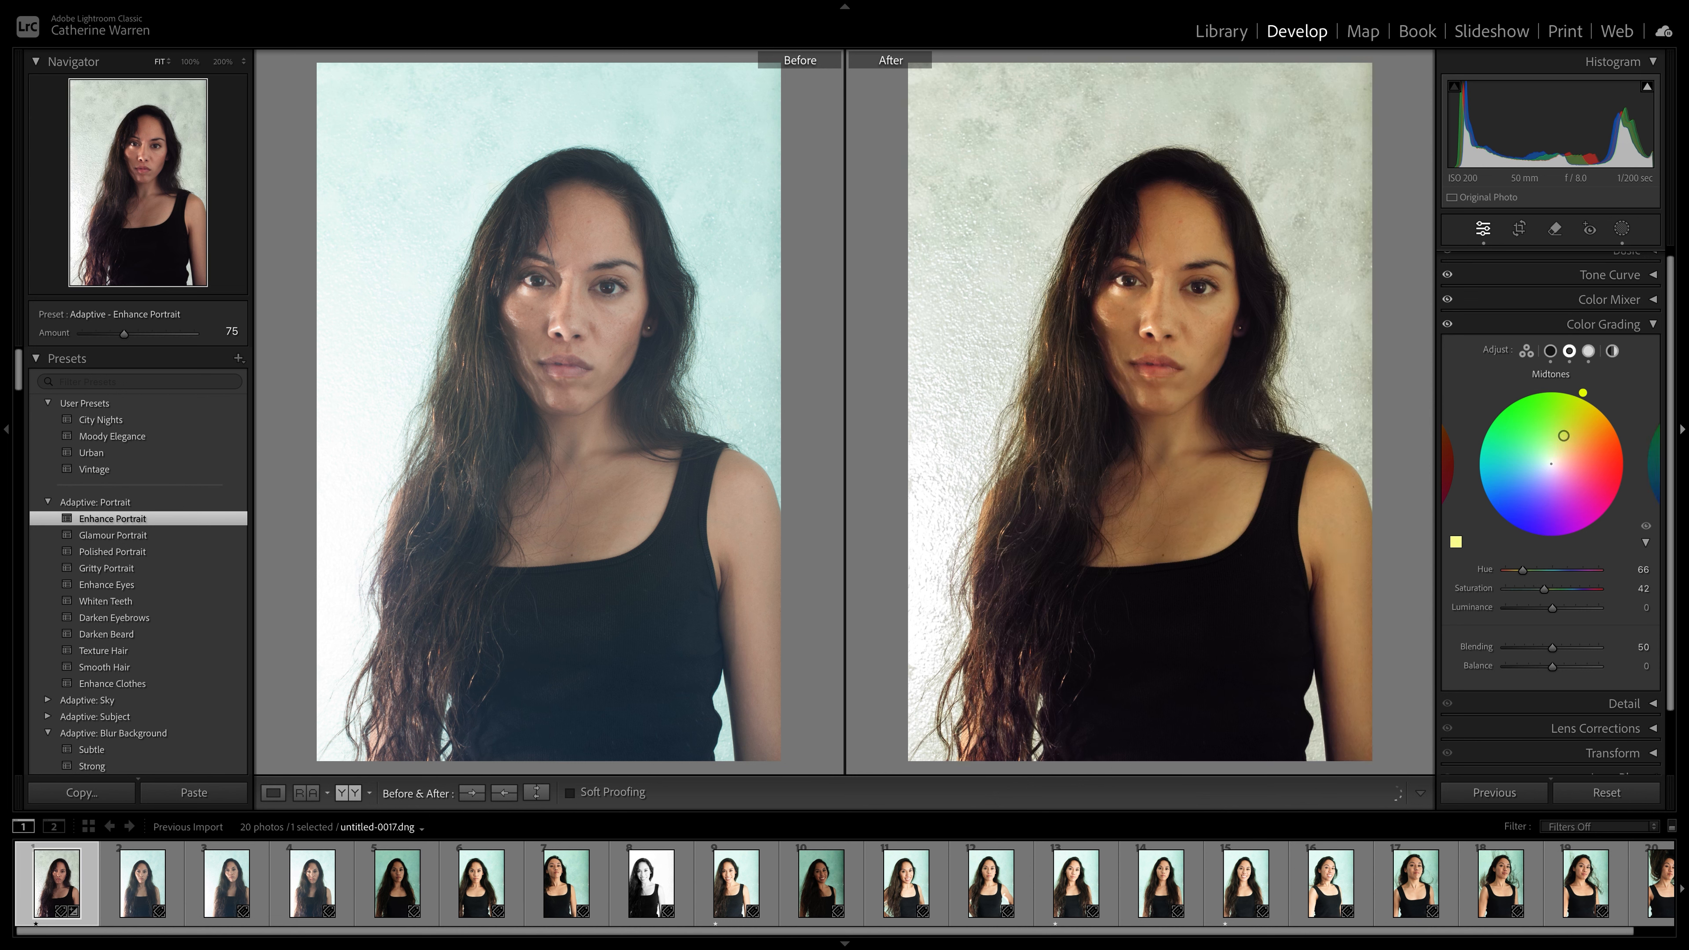
pyautogui.moveTo(1576, 443); pyautogui.dragTo(1548, 463)
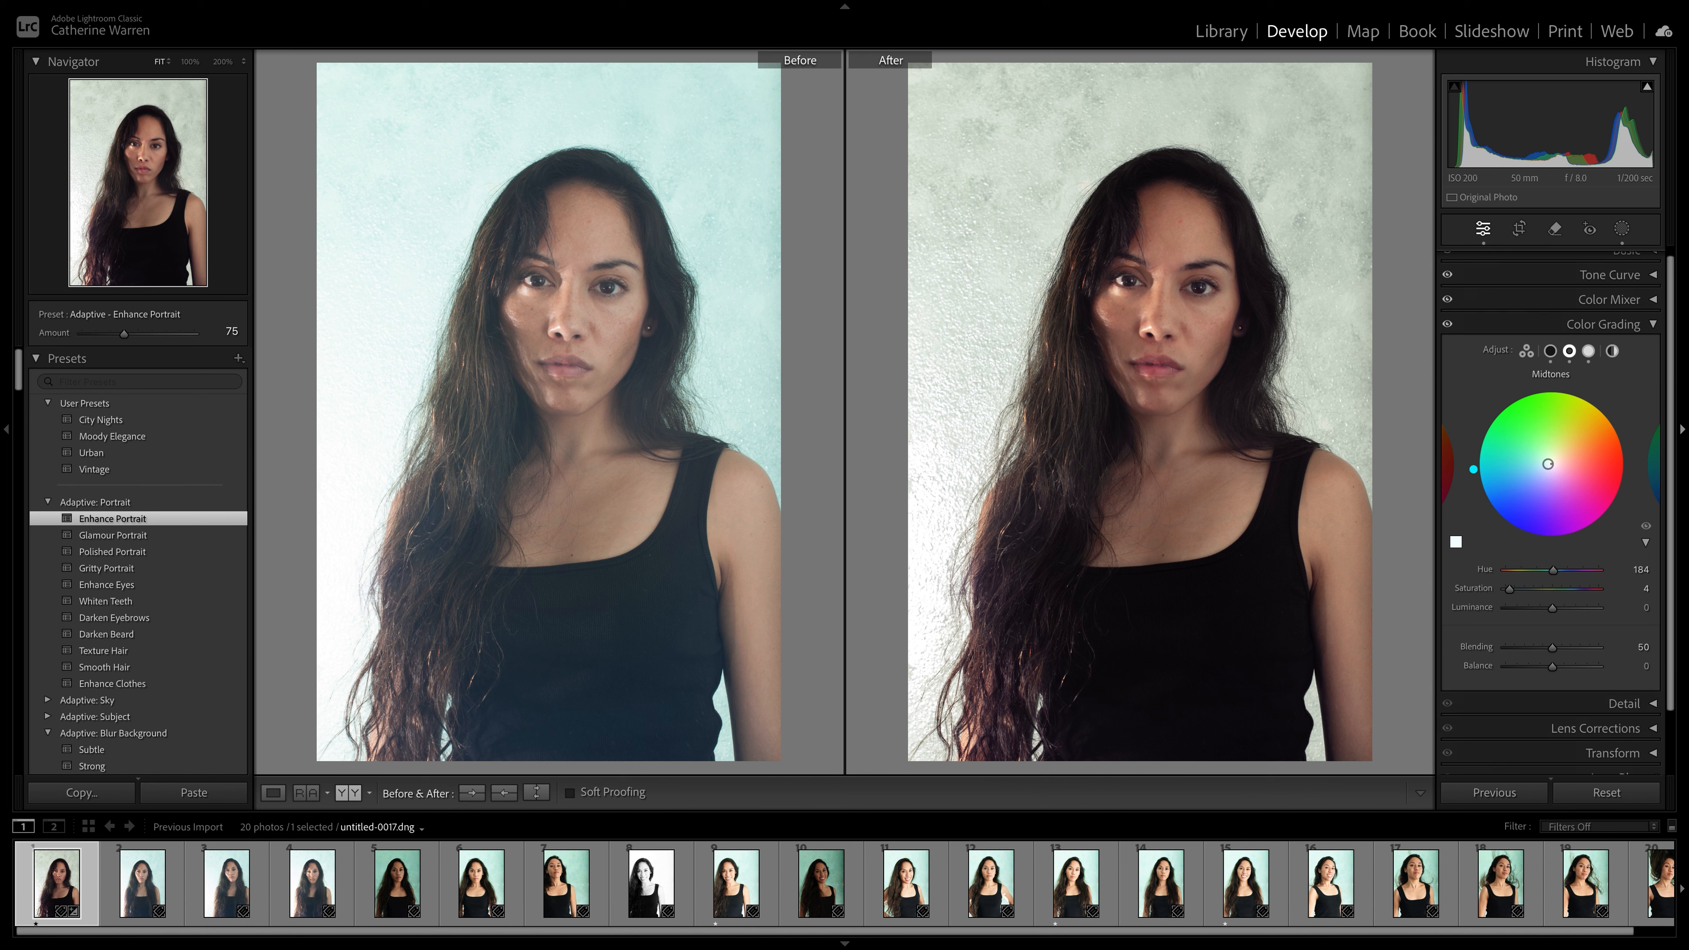
# Step: Apply a faint global color grading tint with hue 46 and saturation 5
pyautogui.click(1612, 350)
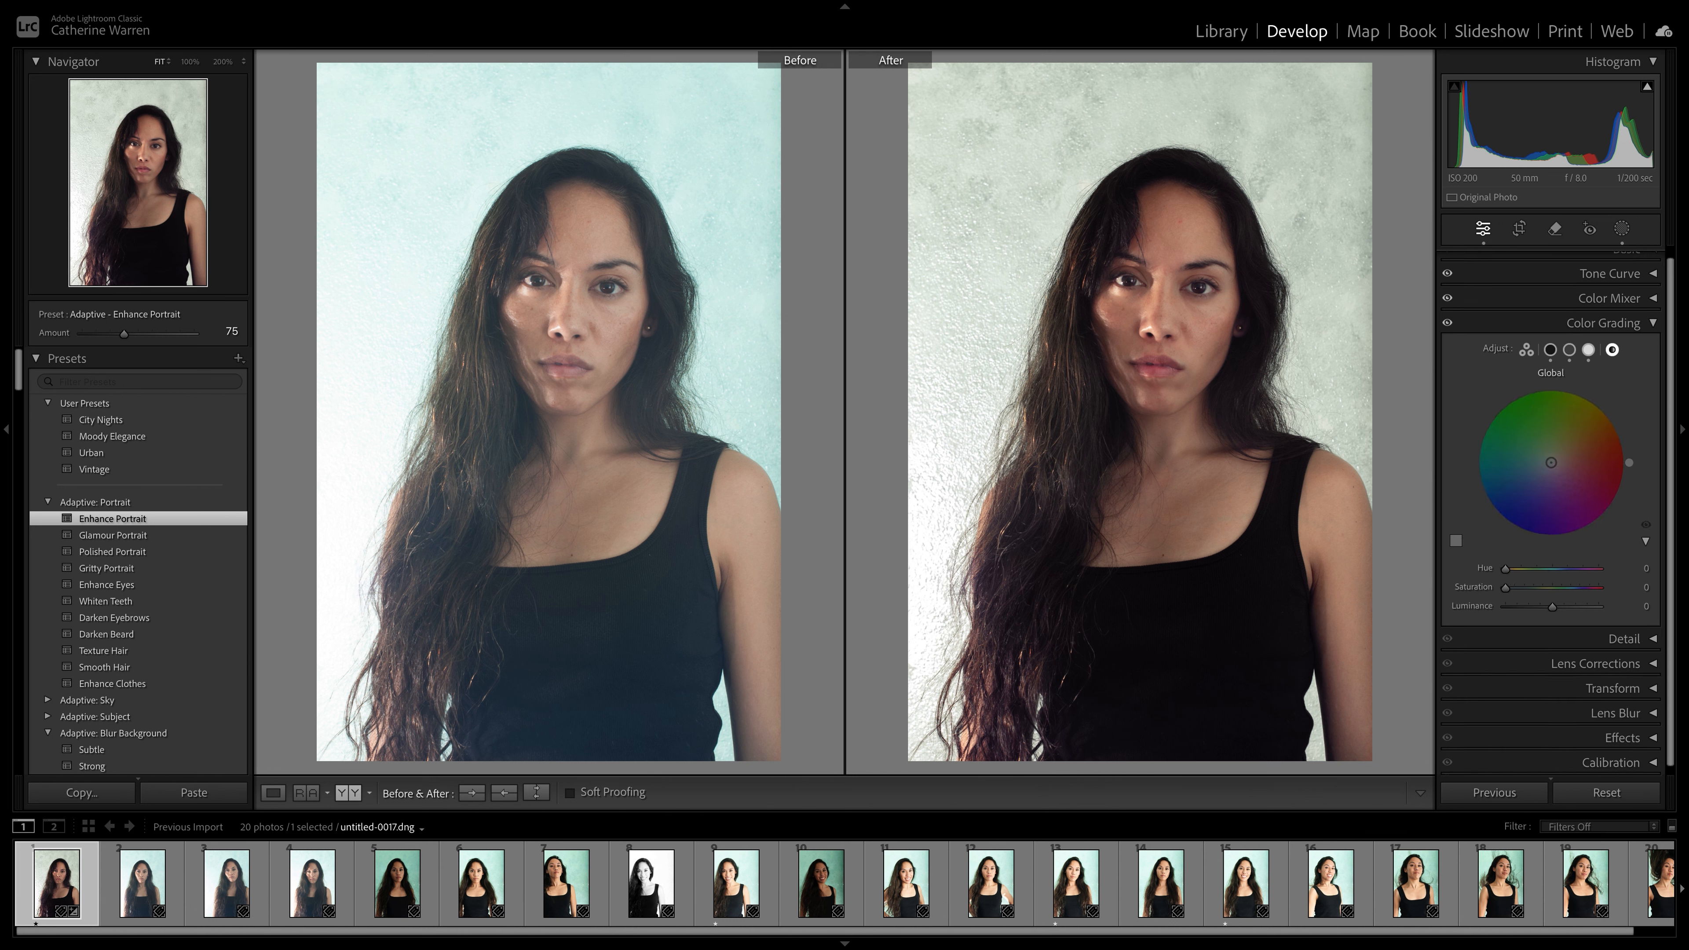
pyautogui.moveTo(1550, 462)
pyautogui.mouseDown()
pyautogui.moveTo(1591, 433)
pyautogui.moveTo(1613, 480)
pyautogui.moveTo(1582, 504)
pyautogui.moveTo(1492, 499)
pyautogui.moveTo(1533, 481)
pyautogui.moveTo(1553, 414)
pyautogui.moveTo(1577, 430)
pyautogui.moveTo(1559, 458)
pyautogui.moveTo(1579, 457)
pyautogui.moveTo(1552, 459)
pyautogui.mouseUp()
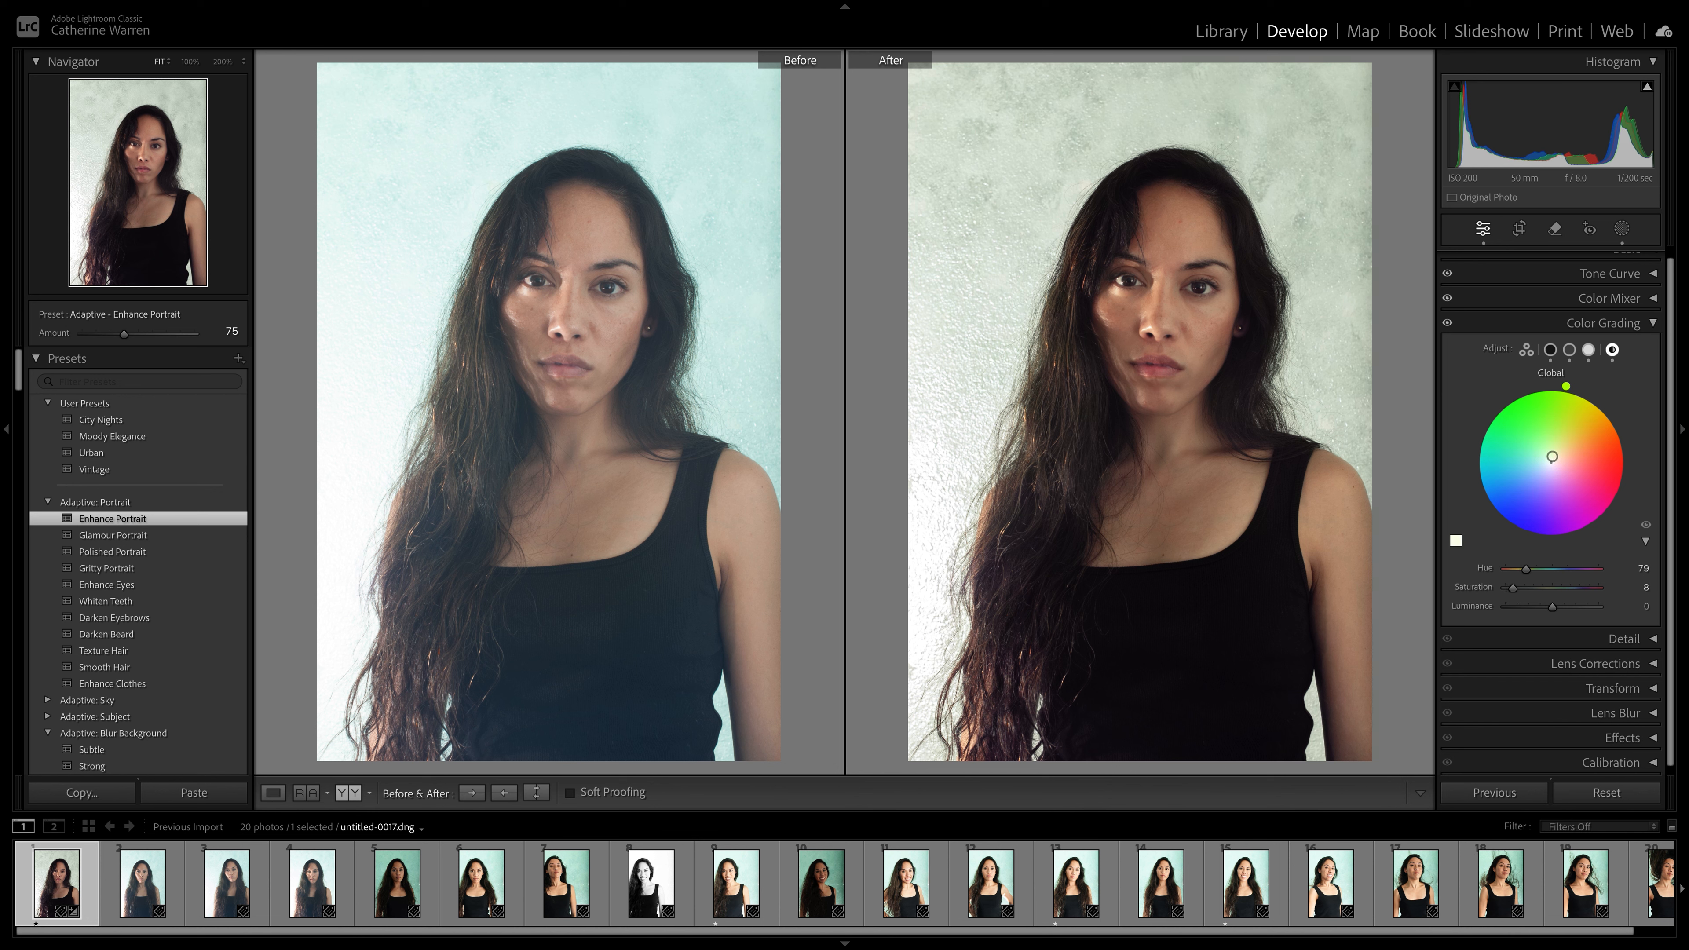
pyautogui.moveTo(1552, 457); pyautogui.dragTo(1555, 460)
pyautogui.moveTo(1554, 459); pyautogui.dragTo(1555, 459)
pyautogui.moveTo(1554, 459); pyautogui.dragTo(1553, 459)
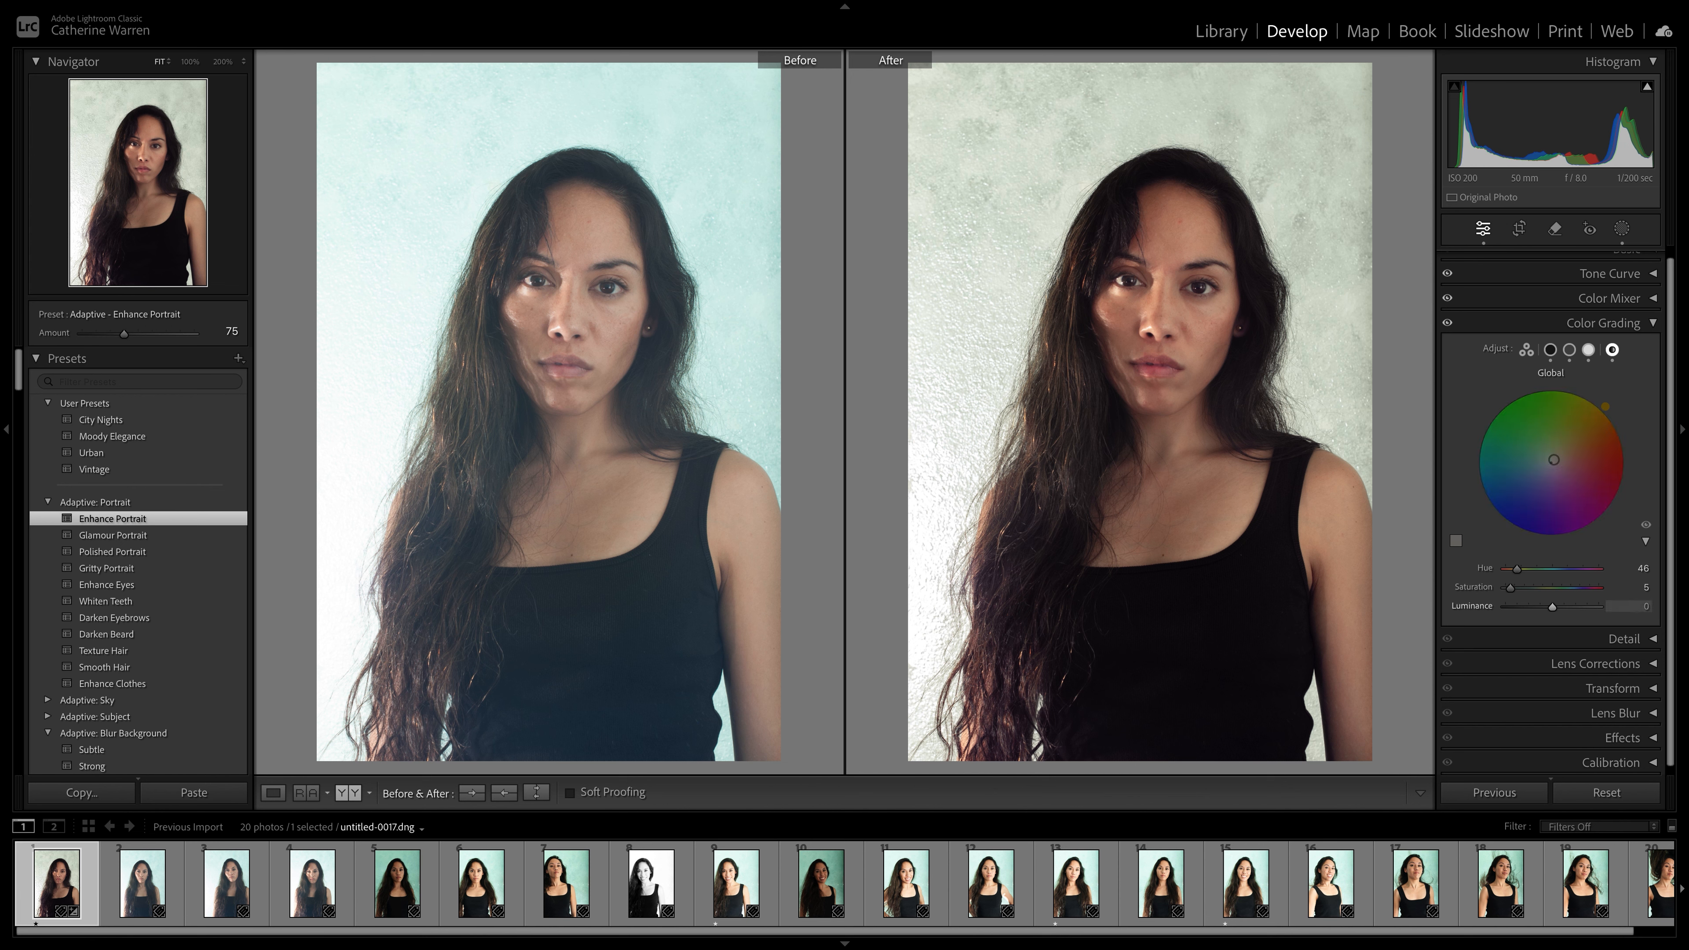
# Step: Refine the global color grading to hue 56, saturation 8 and luminance +4
pyautogui.moveTo(1552, 607)
pyautogui.mouseDown()
pyautogui.moveTo(1524, 606)
pyautogui.moveTo(1554, 607)
pyautogui.mouseUp()
pyautogui.moveTo(1510, 588); pyautogui.dragTo(1515, 588)
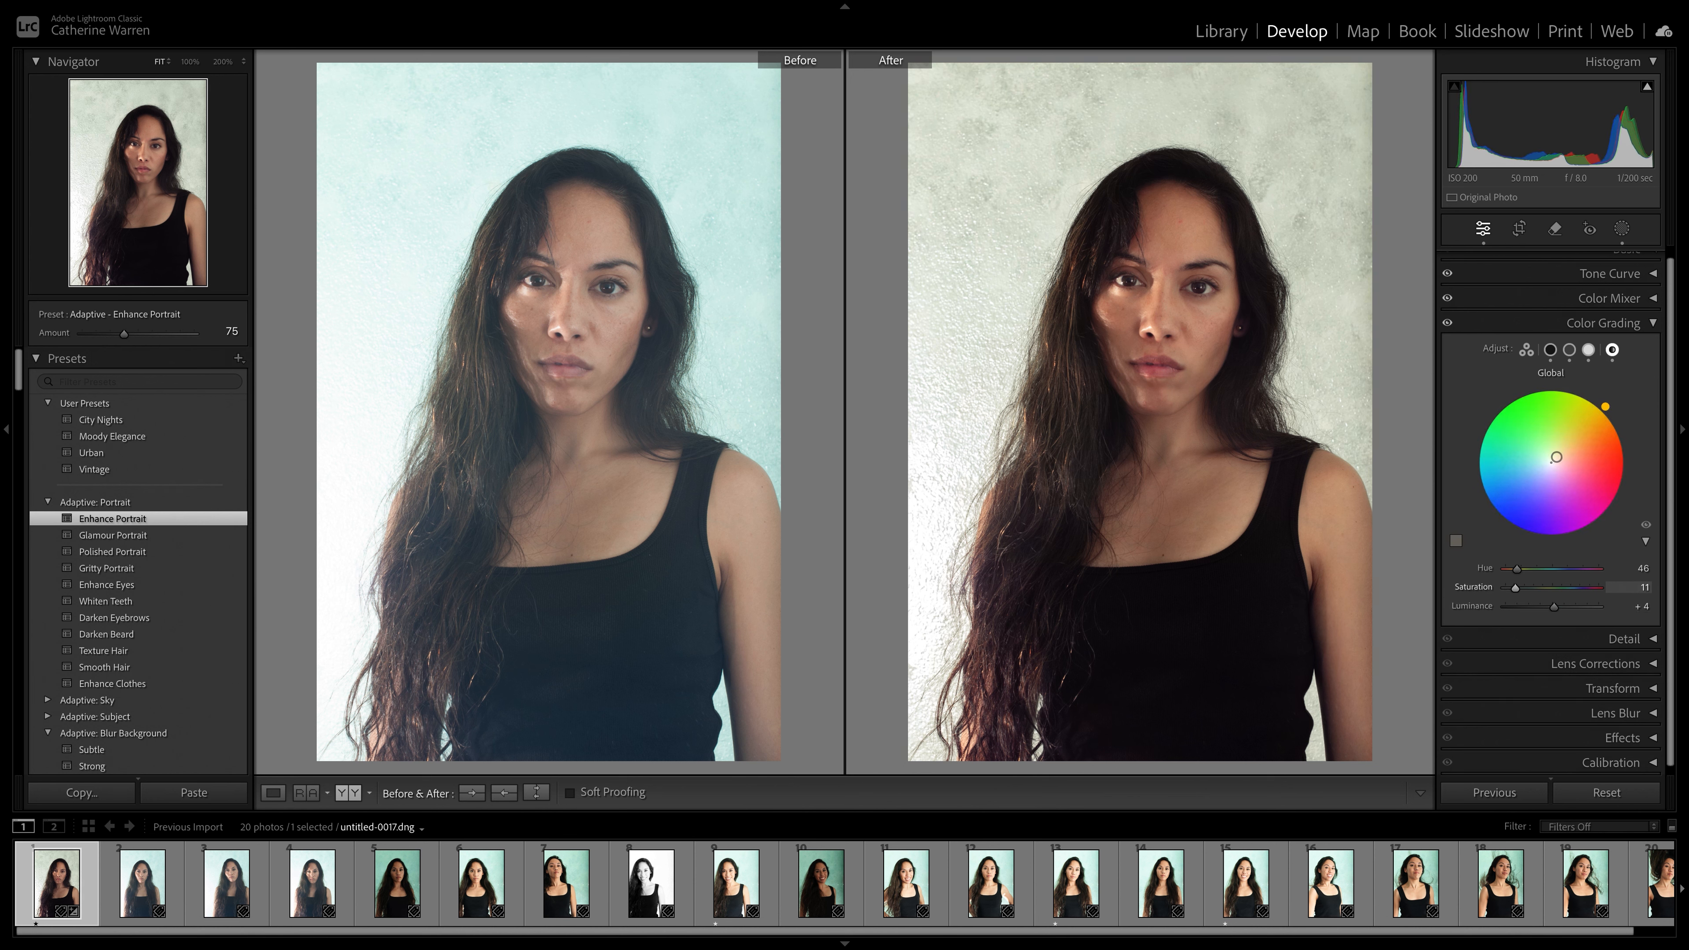
pyautogui.moveTo(1517, 569); pyautogui.dragTo(1527, 569)
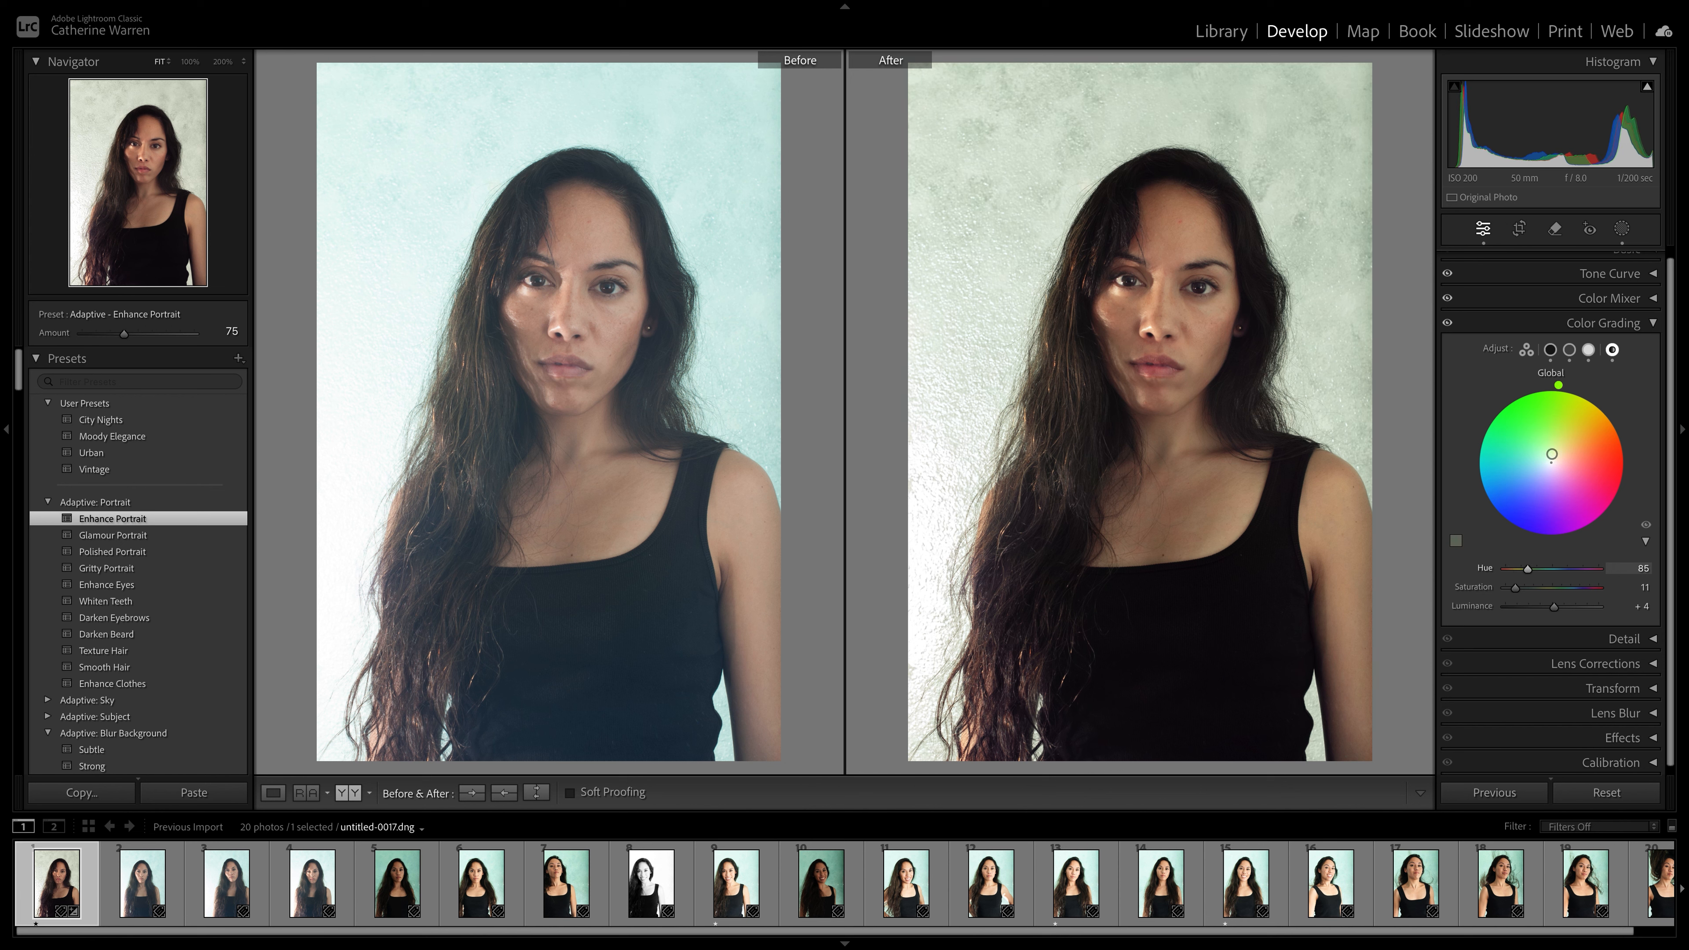
pyautogui.moveTo(1528, 569); pyautogui.dragTo(1524, 568)
pyautogui.scroll(-1, 1524, 569)
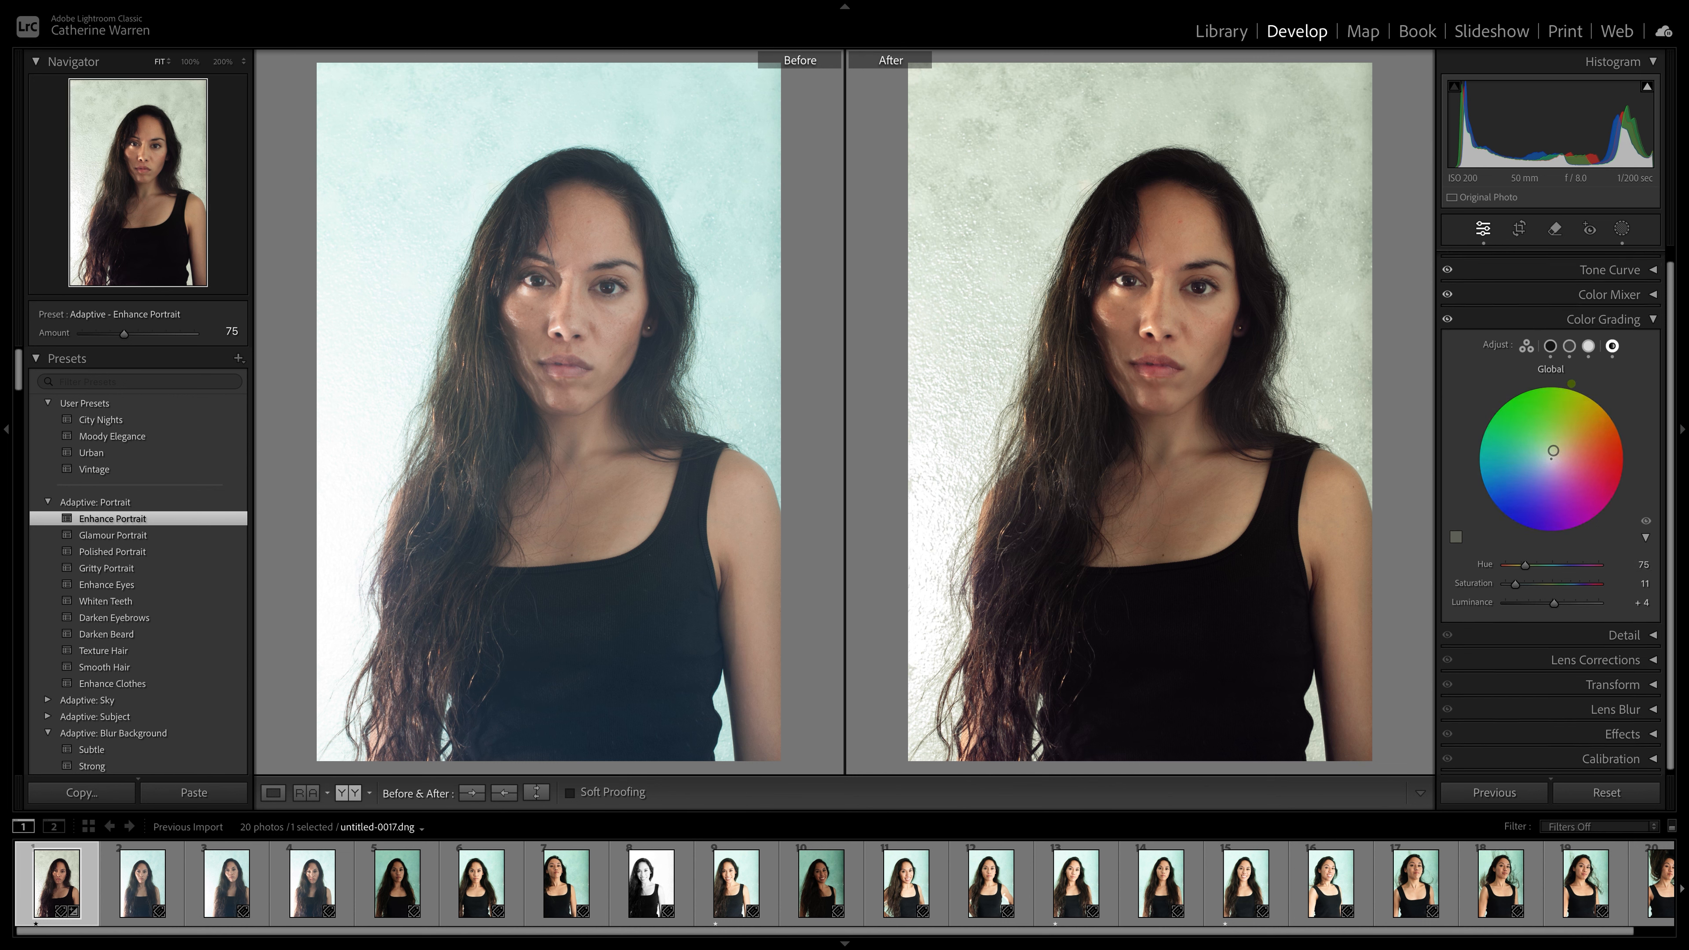
pyautogui.moveTo(1523, 566); pyautogui.dragTo(1522, 565)
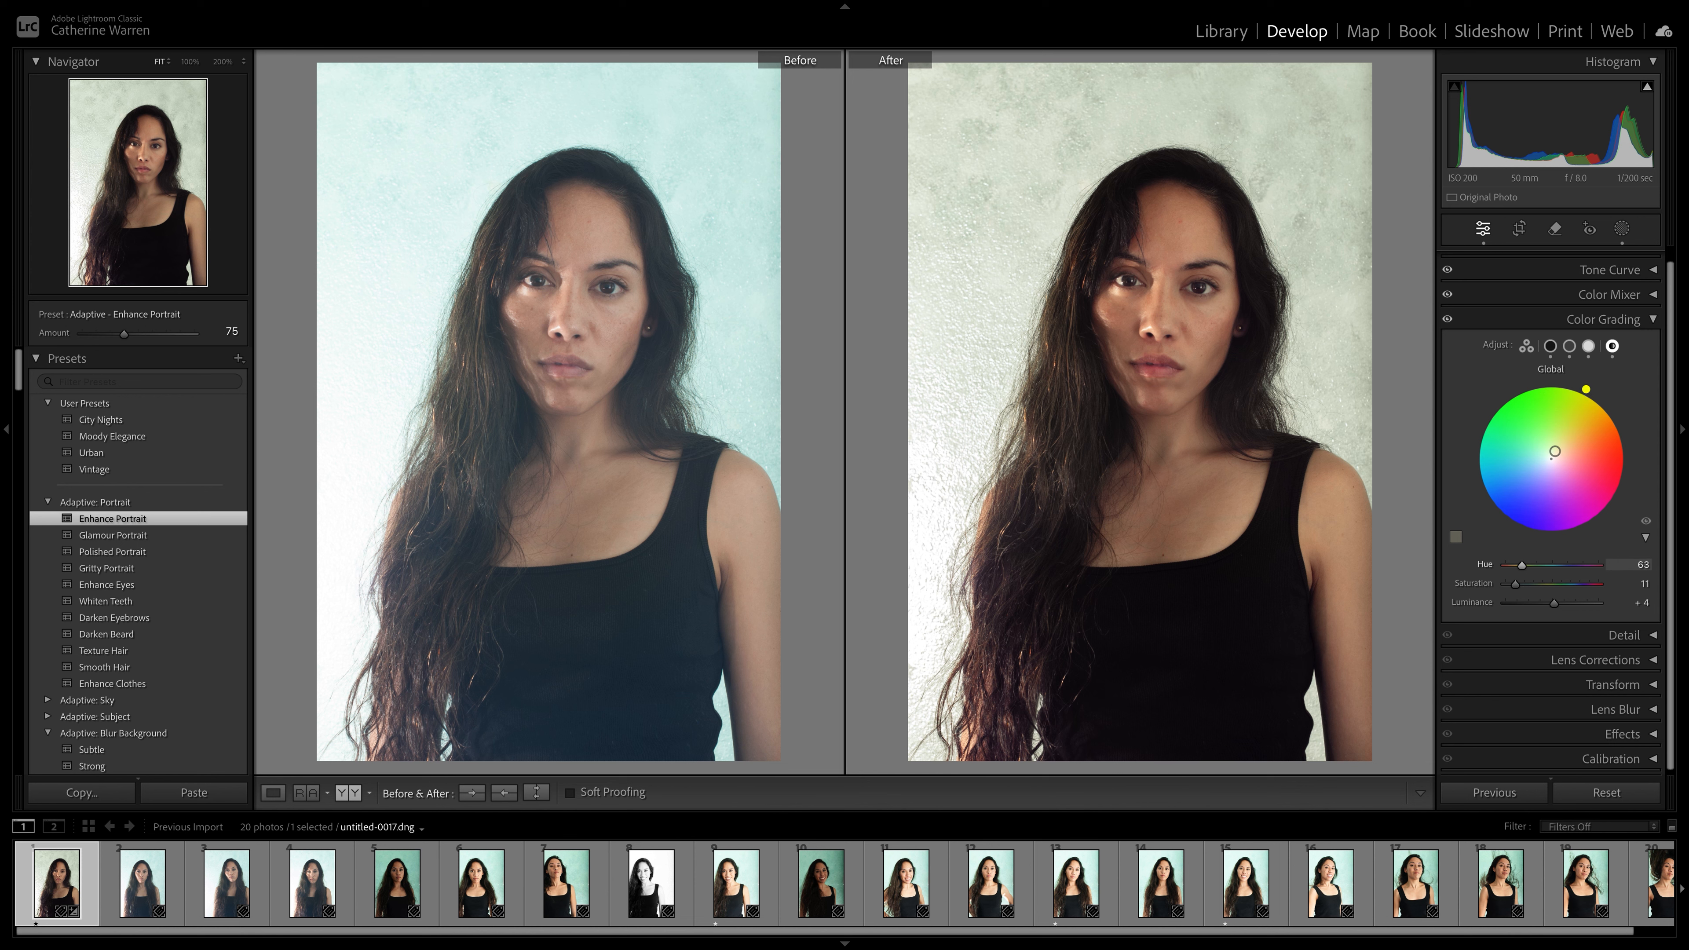
pyautogui.moveTo(1522, 565); pyautogui.dragTo(1513, 584)
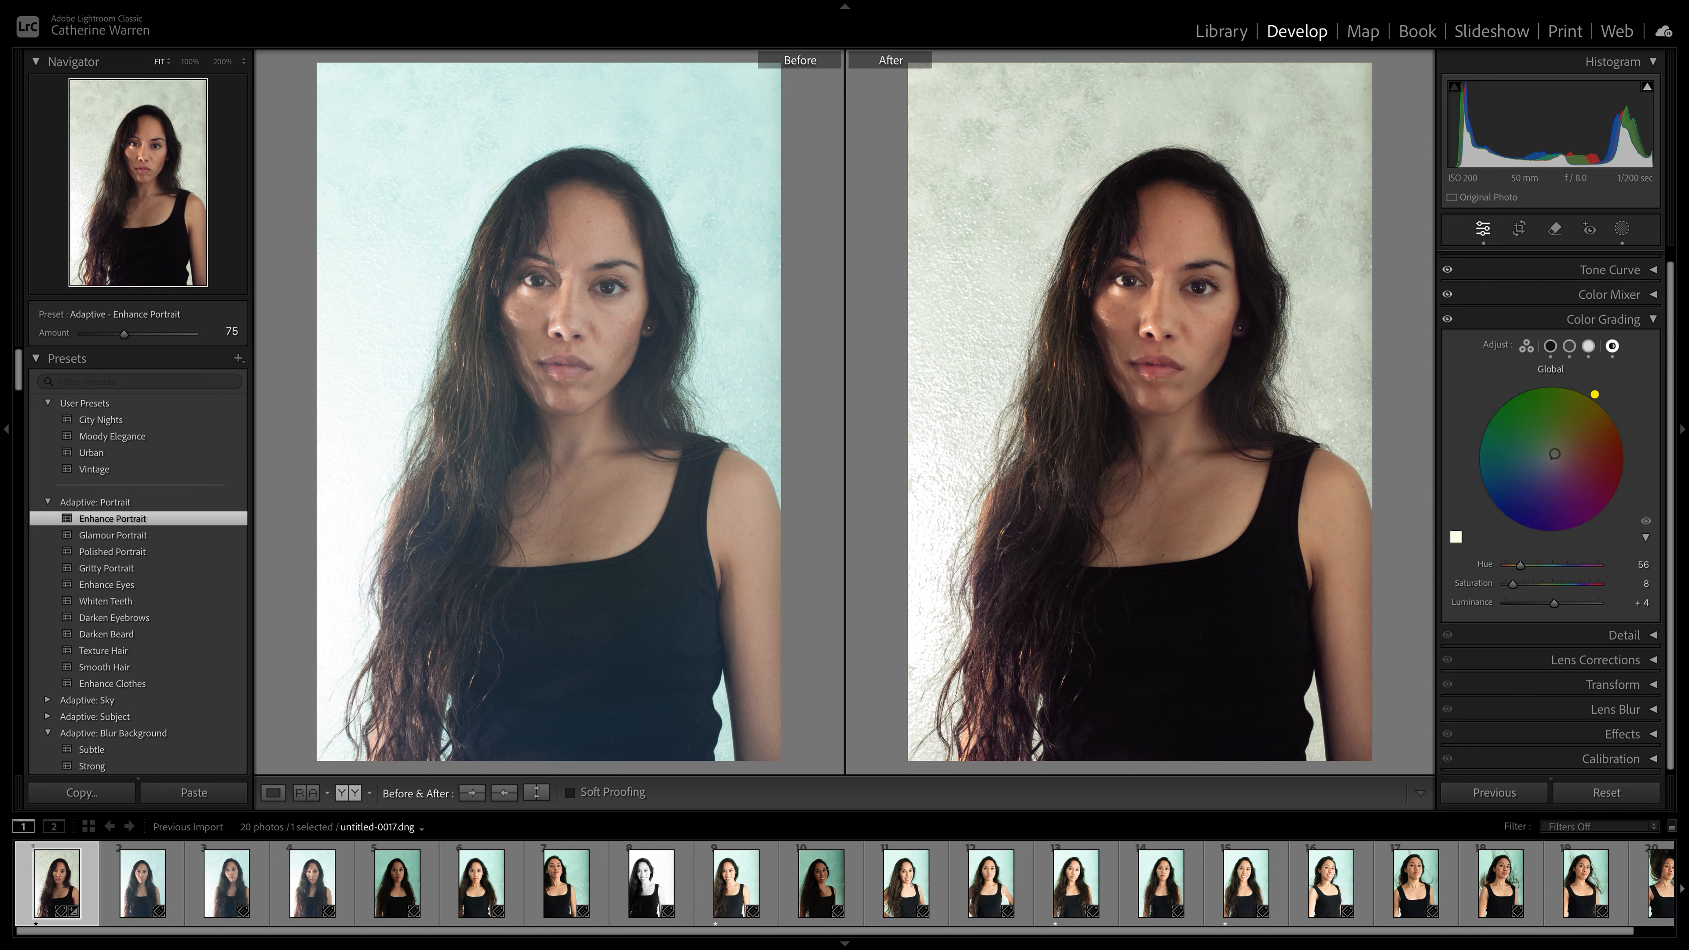
pyautogui.click(1604, 320)
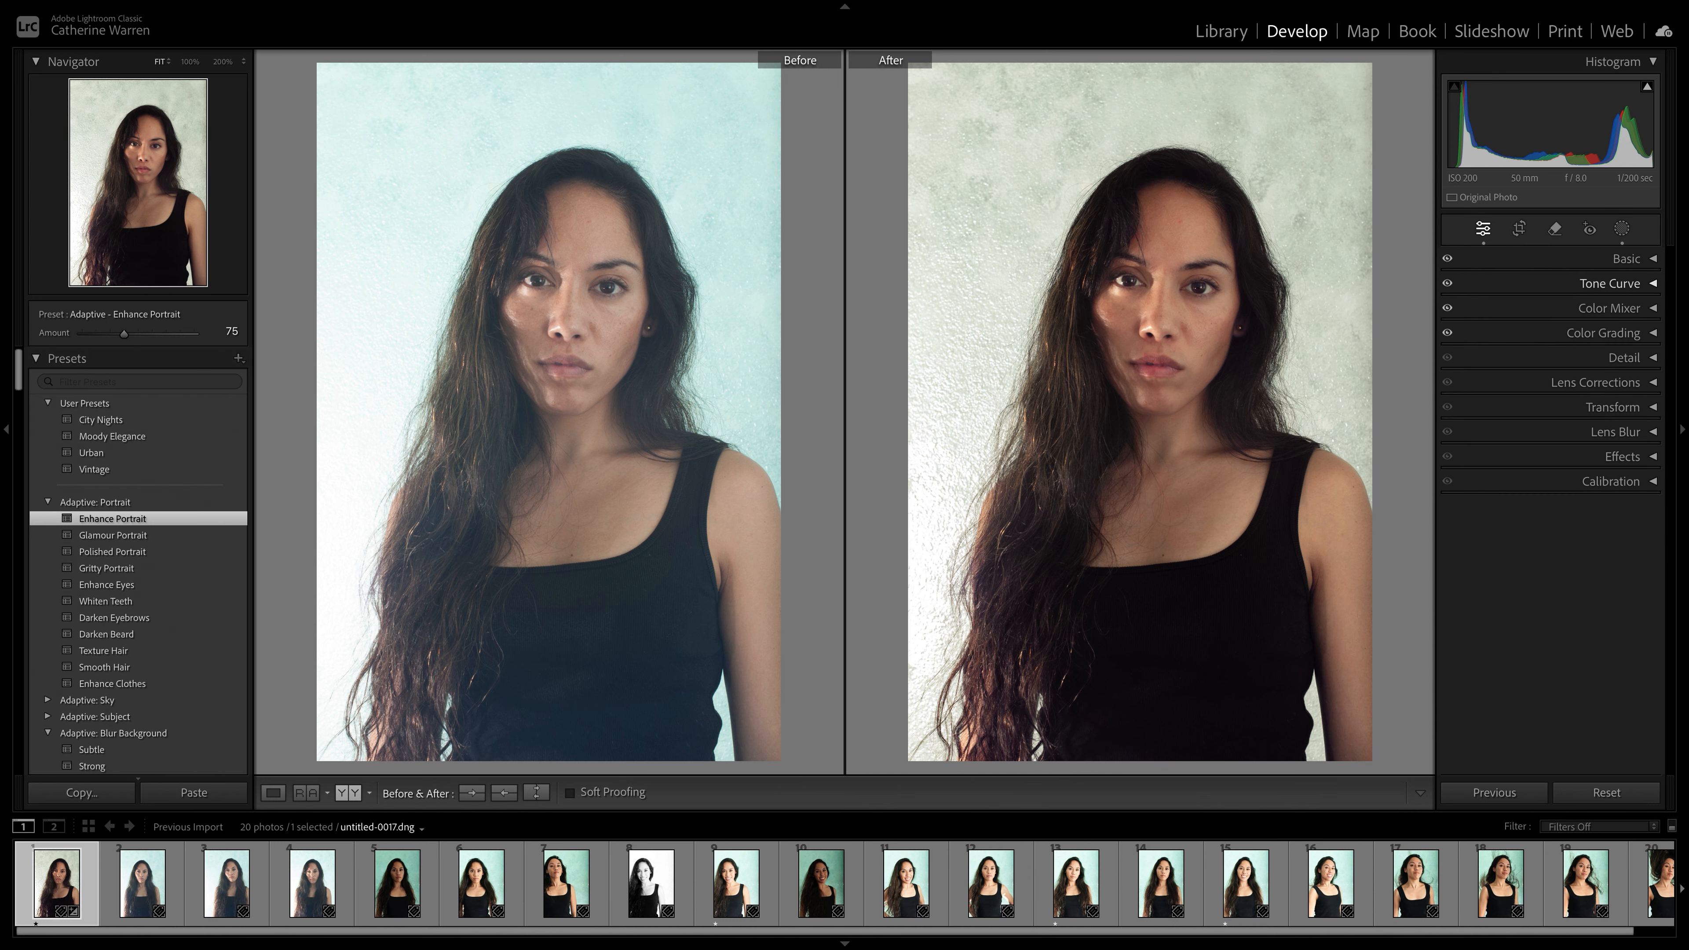
# Step: Enable chromatic aberration removal and profile corrections for the lens
pyautogui.click(1623, 358)
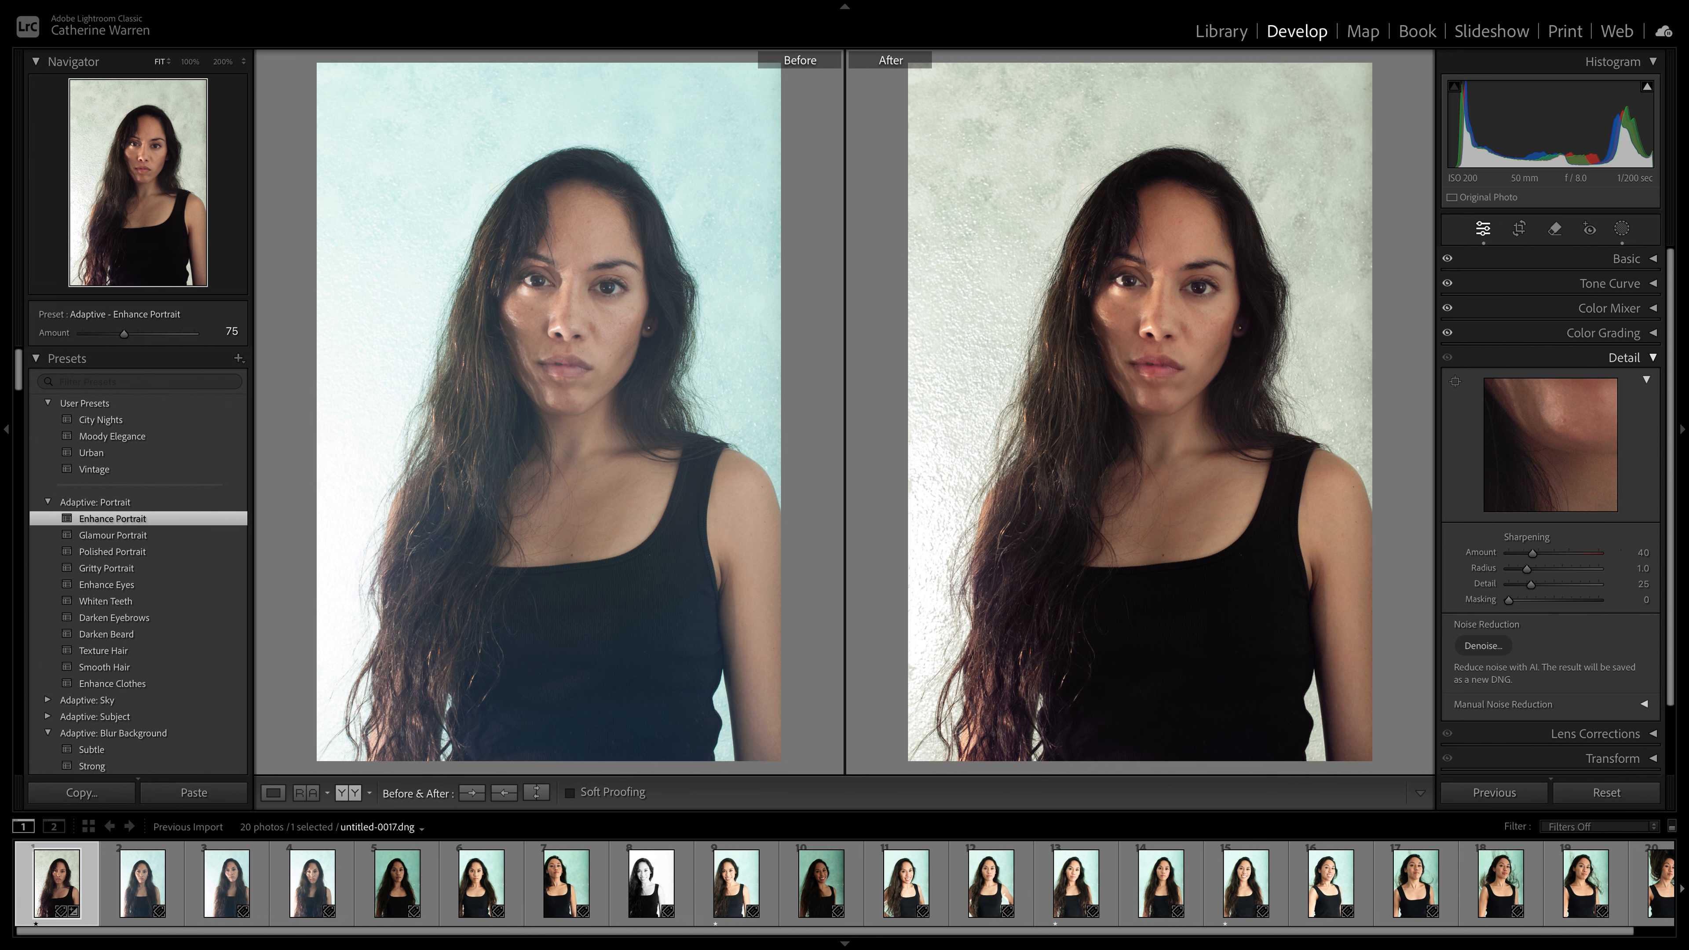
pyautogui.click(1623, 358)
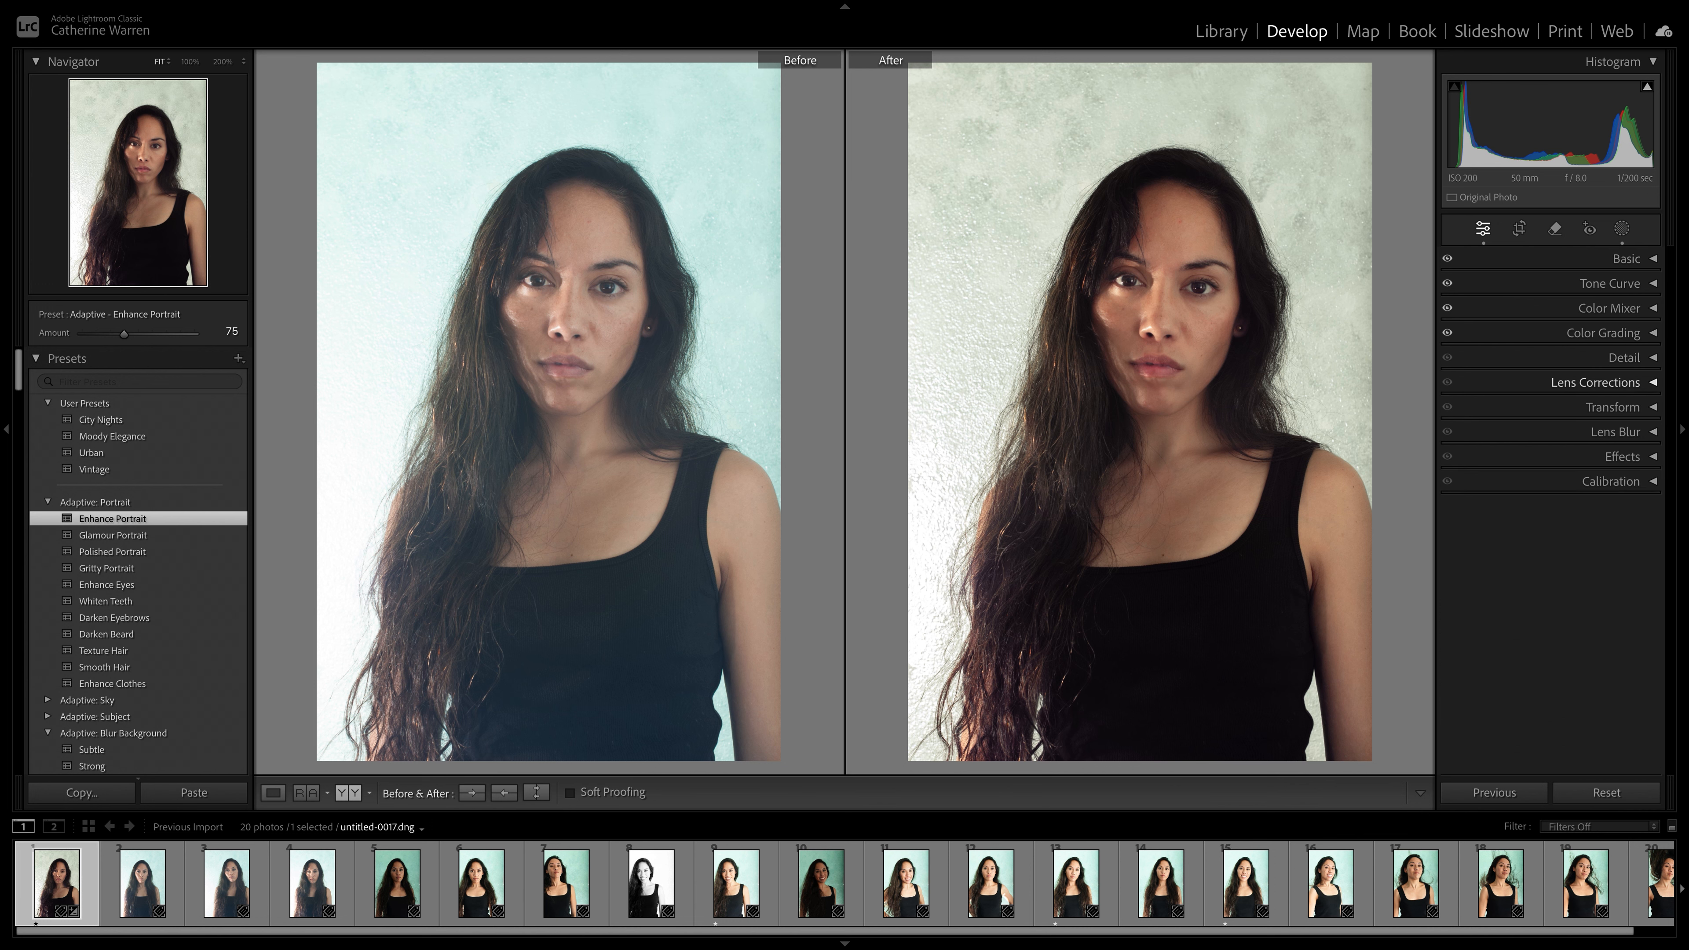
pyautogui.click(1596, 381)
pyautogui.click(1454, 446)
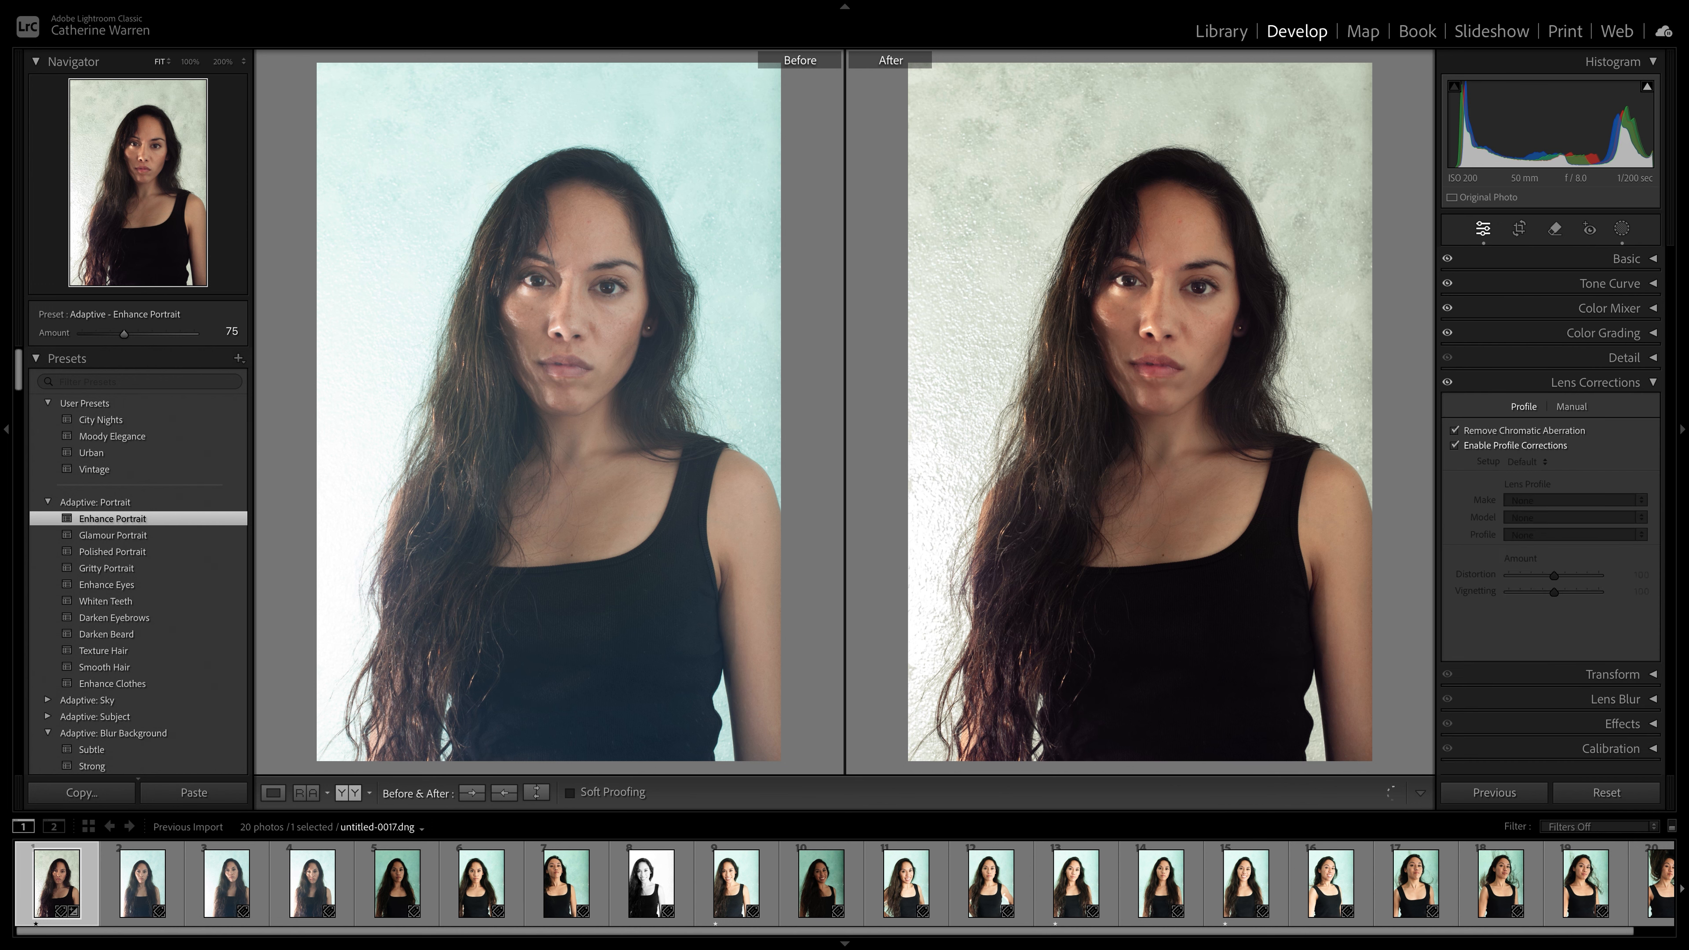
pyautogui.click(1596, 382)
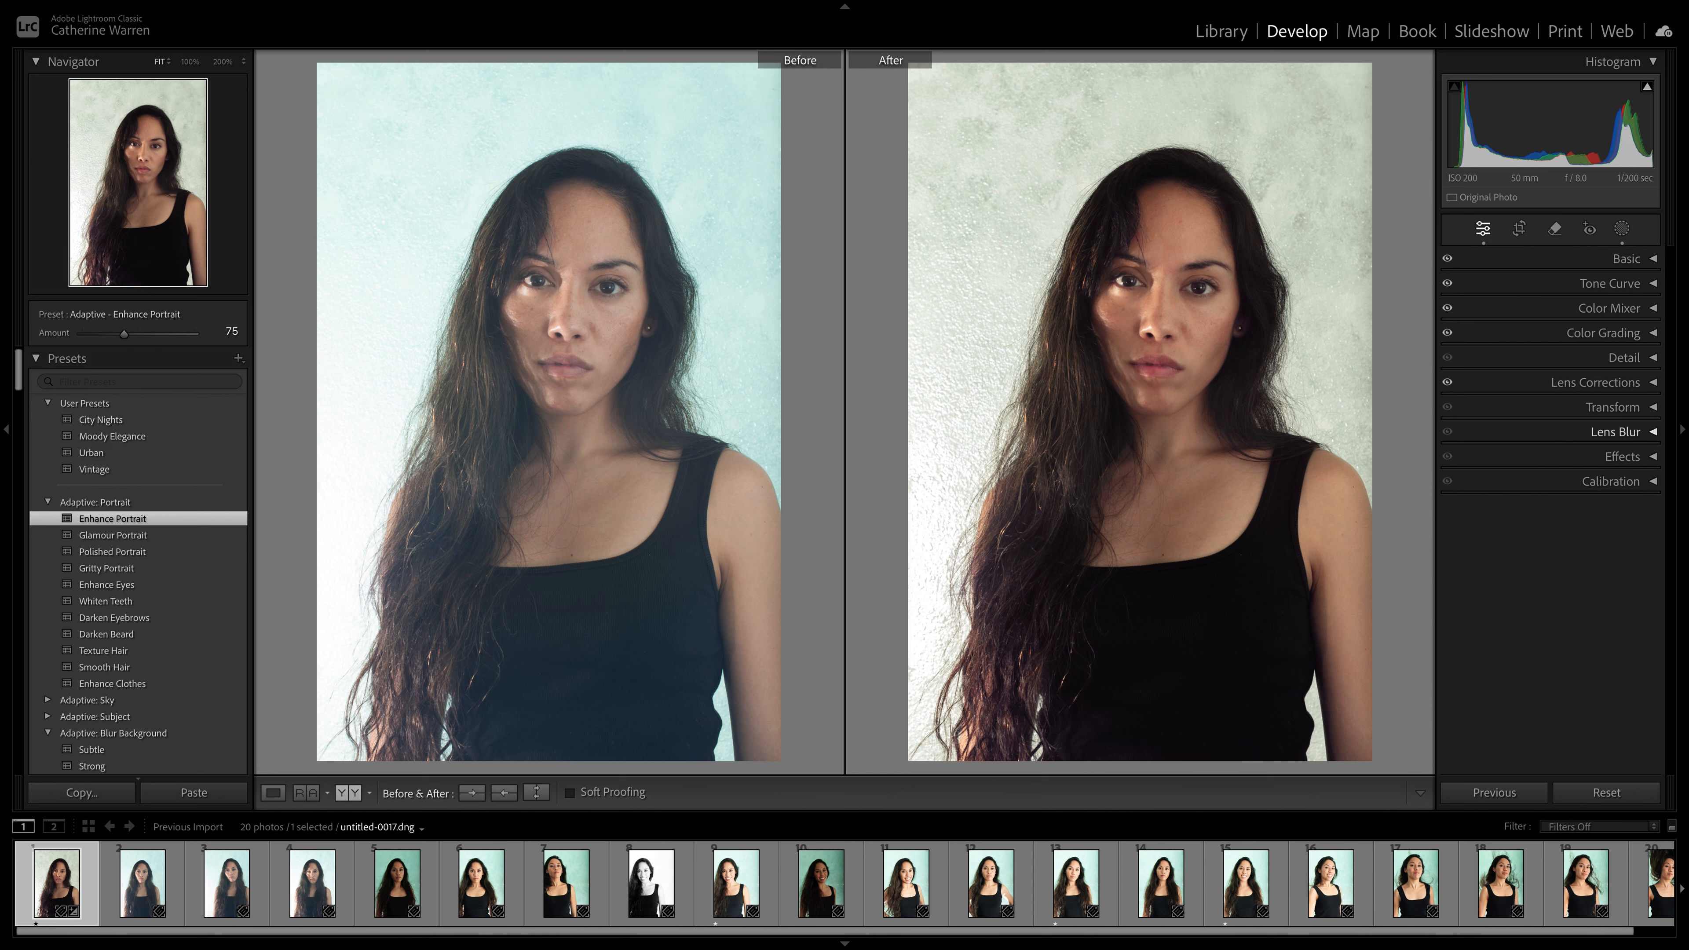
# Step: Try adding a small amount of grain in the effects and return the grain amount to 0
pyautogui.click(1616, 432)
pyautogui.click(1616, 432)
pyautogui.click(1622, 457)
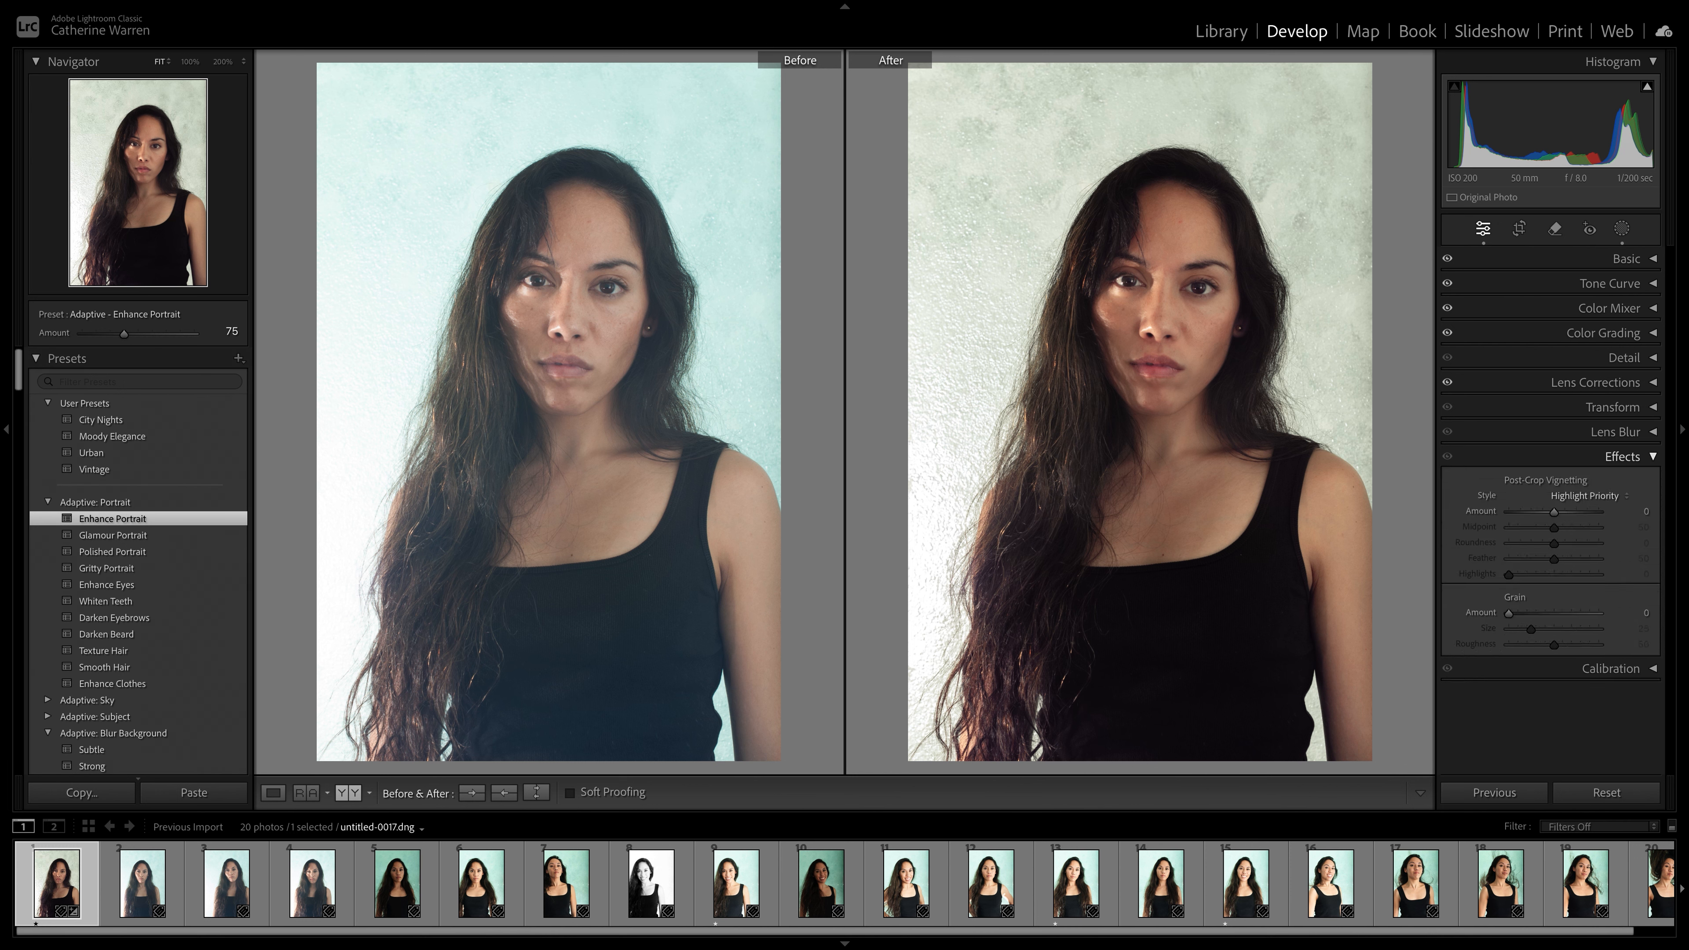
pyautogui.moveTo(1509, 613); pyautogui.dragTo(1516, 613)
pyautogui.write('0')
pyautogui.press('Return')
pyautogui.click(1622, 457)
# Step: Calibrate the shadows tint to +6 and the red primary to hue −16 and saturation −13
pyautogui.click(1611, 481)
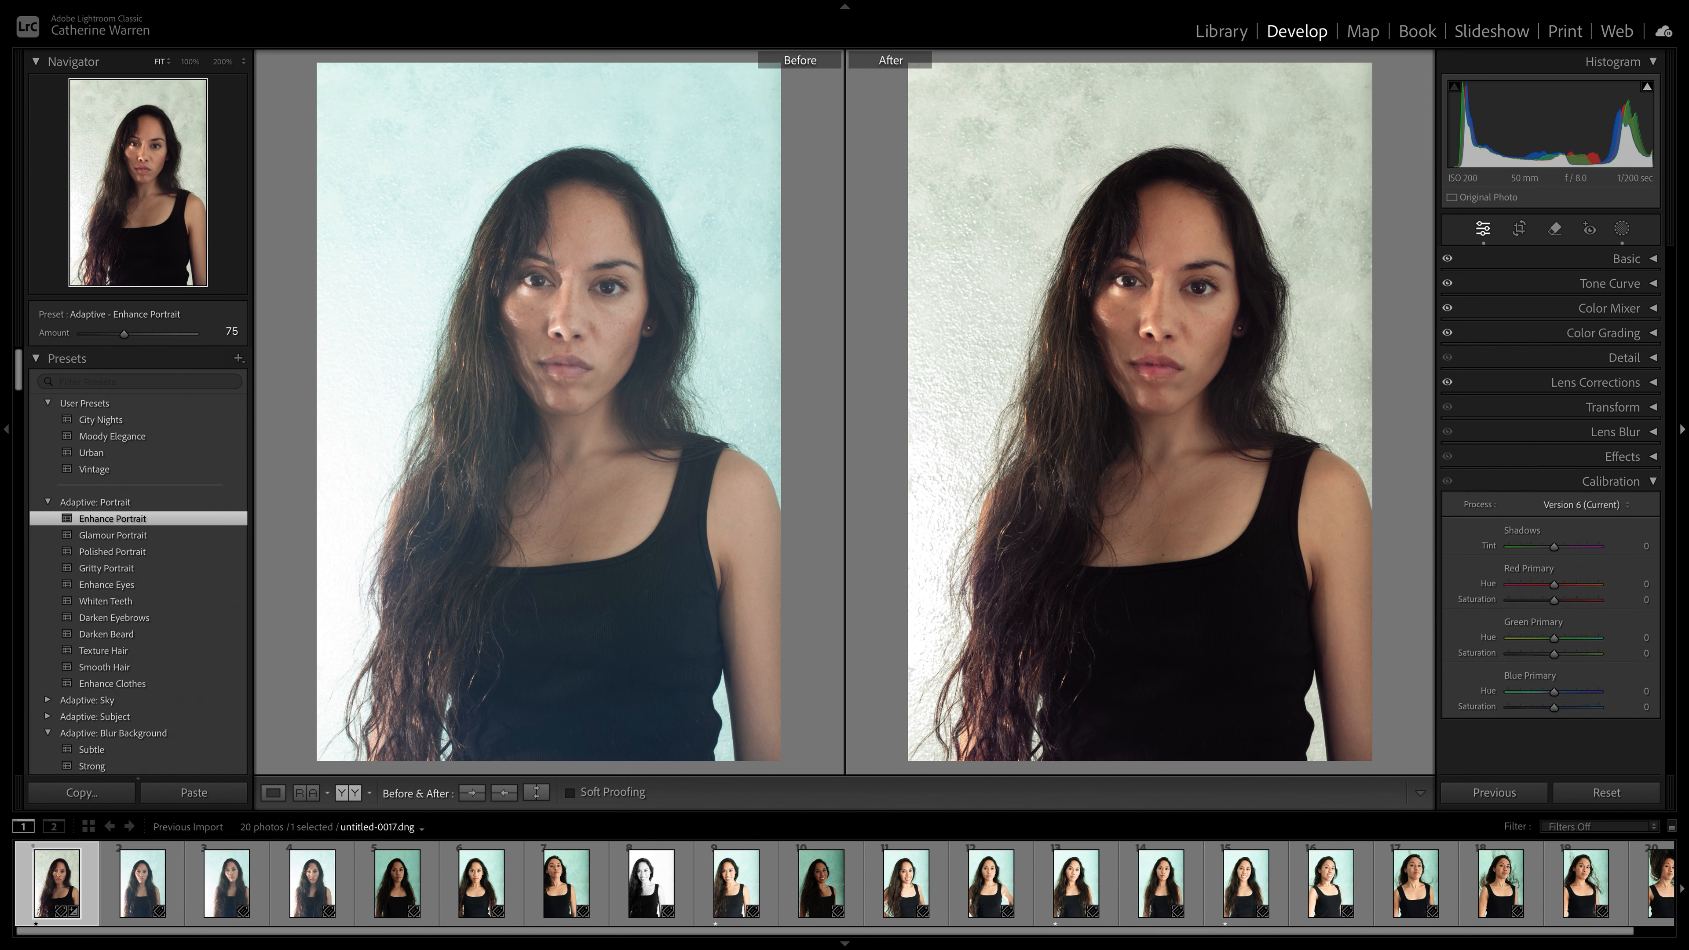
pyautogui.moveTo(1554, 546)
pyautogui.mouseDown()
pyautogui.moveTo(1537, 546)
pyautogui.moveTo(1556, 547)
pyautogui.mouseUp()
pyautogui.moveTo(1556, 547); pyautogui.dragTo(1558, 547)
pyautogui.moveTo(1553, 585)
pyautogui.mouseDown()
pyautogui.moveTo(1565, 600)
pyautogui.moveTo(1547, 600)
pyautogui.mouseUp()
# Step: Try higher and lower green primary hues in the calibration, and settle on hue +7 and saturation −3
pyautogui.moveTo(1556, 638)
pyautogui.mouseDown()
pyautogui.moveTo(1536, 638)
pyautogui.moveTo(1566, 638)
pyautogui.mouseUp()
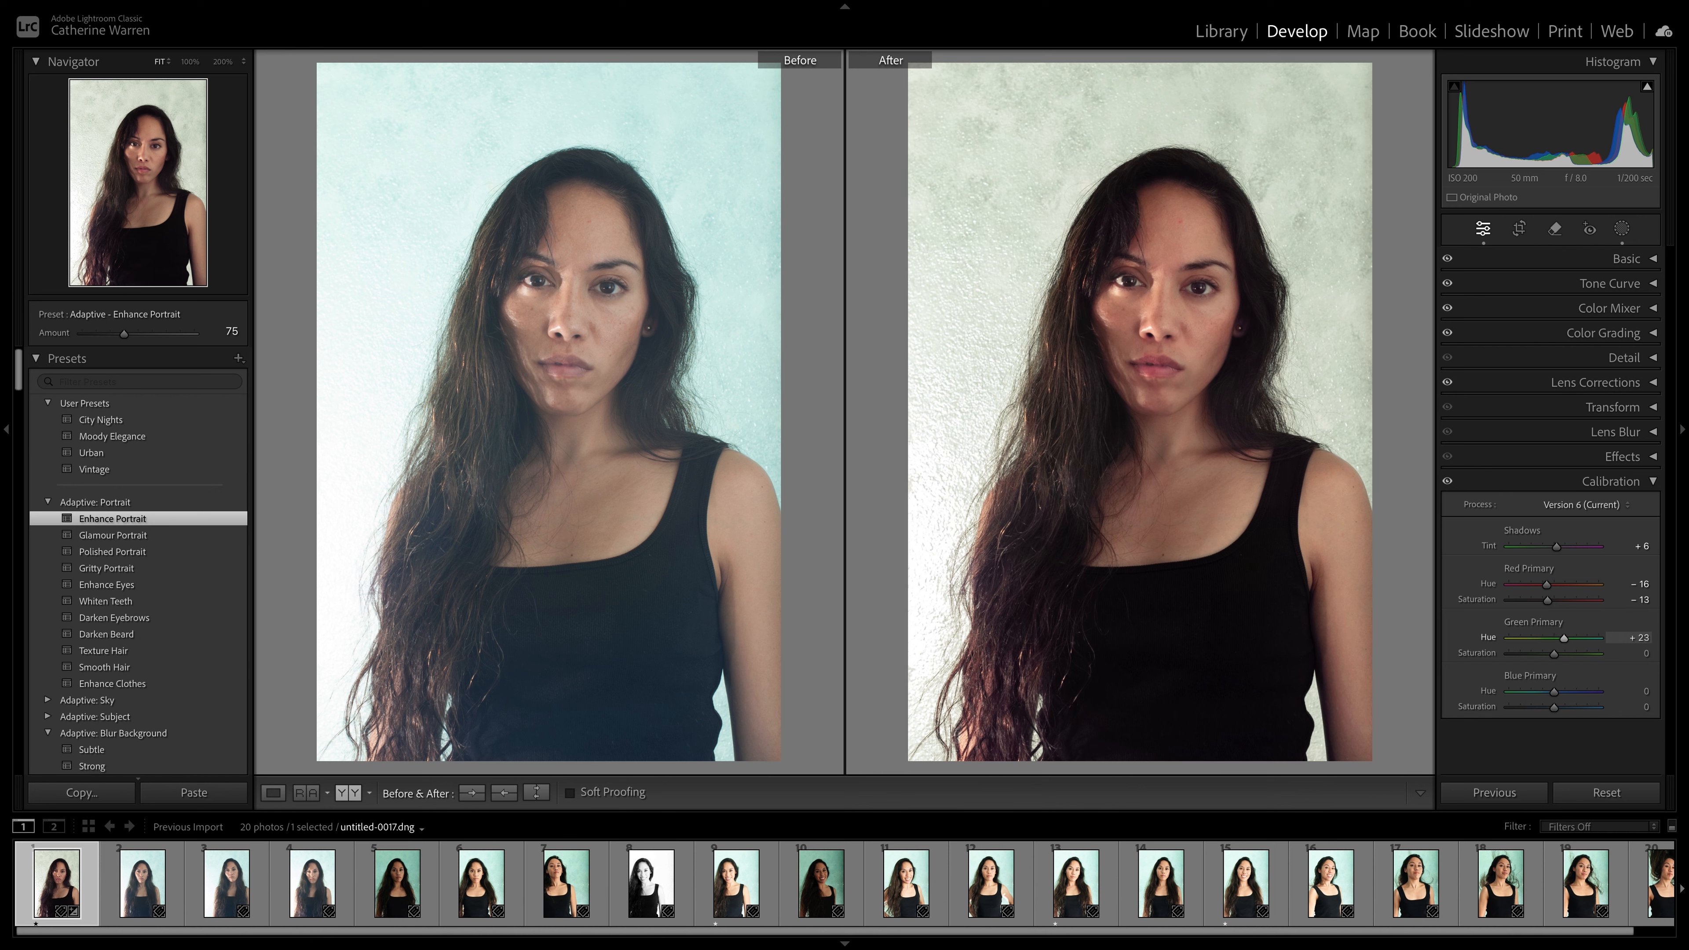
pyautogui.moveTo(1564, 638); pyautogui.dragTo(1547, 638)
pyautogui.moveTo(1547, 638)
pyautogui.mouseDown()
pyautogui.moveTo(1568, 654)
pyautogui.moveTo(1527, 654)
pyautogui.moveTo(1551, 654)
pyautogui.mouseUp()
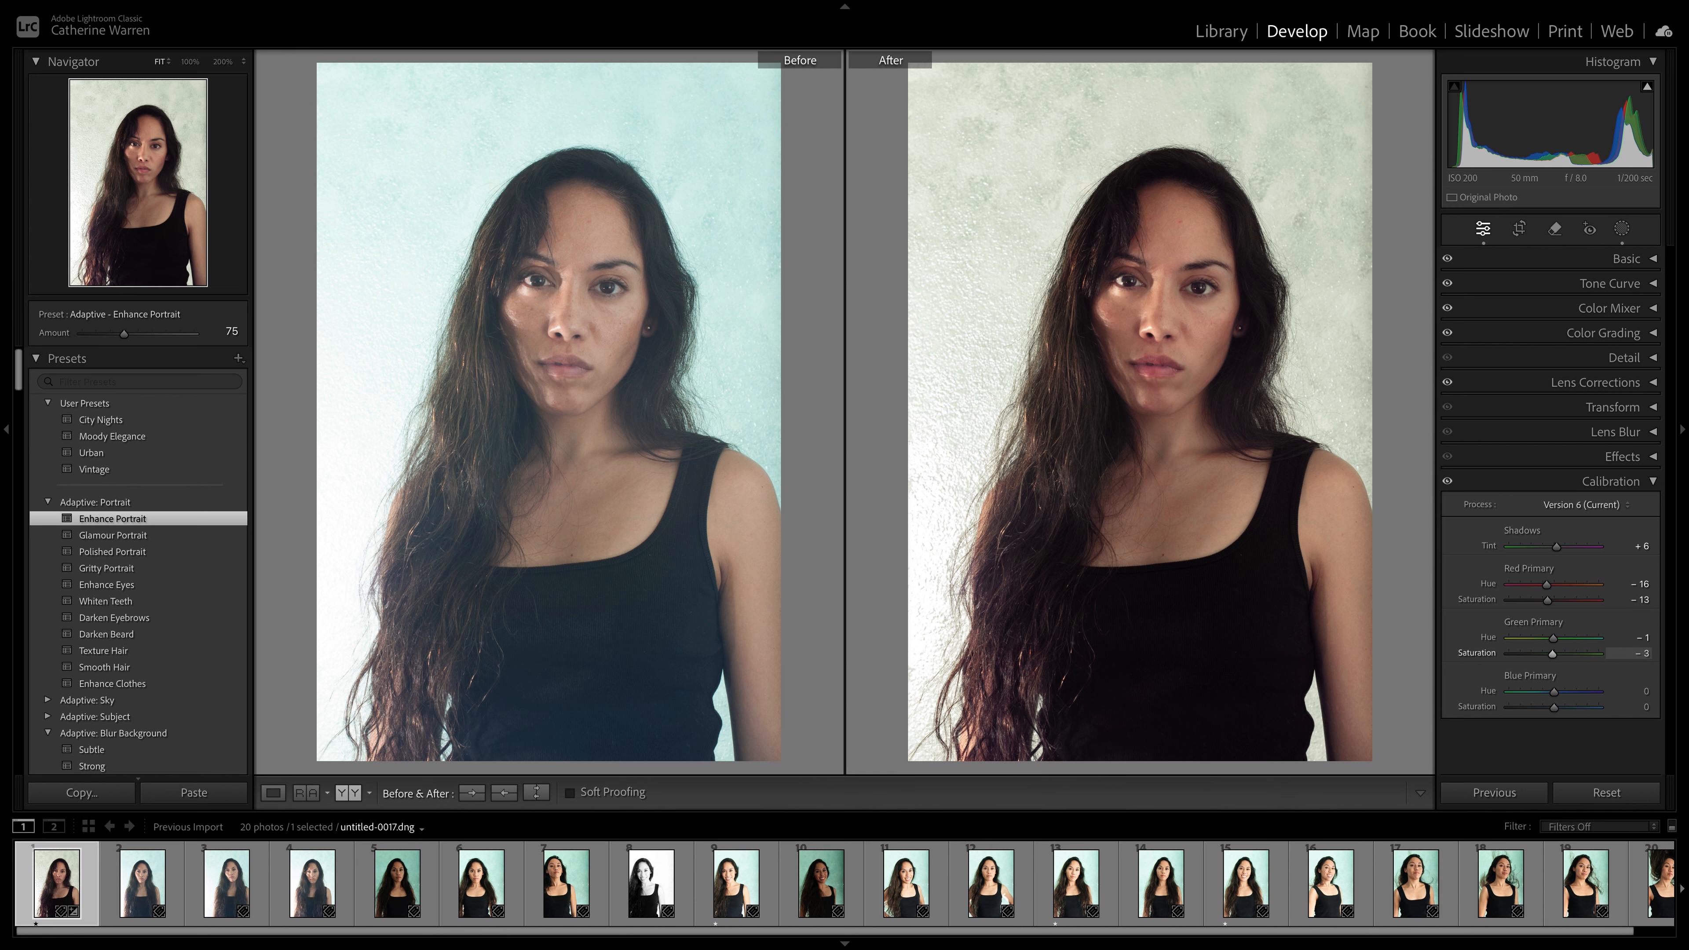
pyautogui.moveTo(1553, 638); pyautogui.dragTo(1555, 638)
# Step: Set the blue primary hue to −8 and slightly lower its saturation in the calibration
pyautogui.moveTo(1553, 691); pyautogui.dragTo(1557, 692)
pyautogui.moveTo(1547, 691); pyautogui.dragTo(1553, 692)
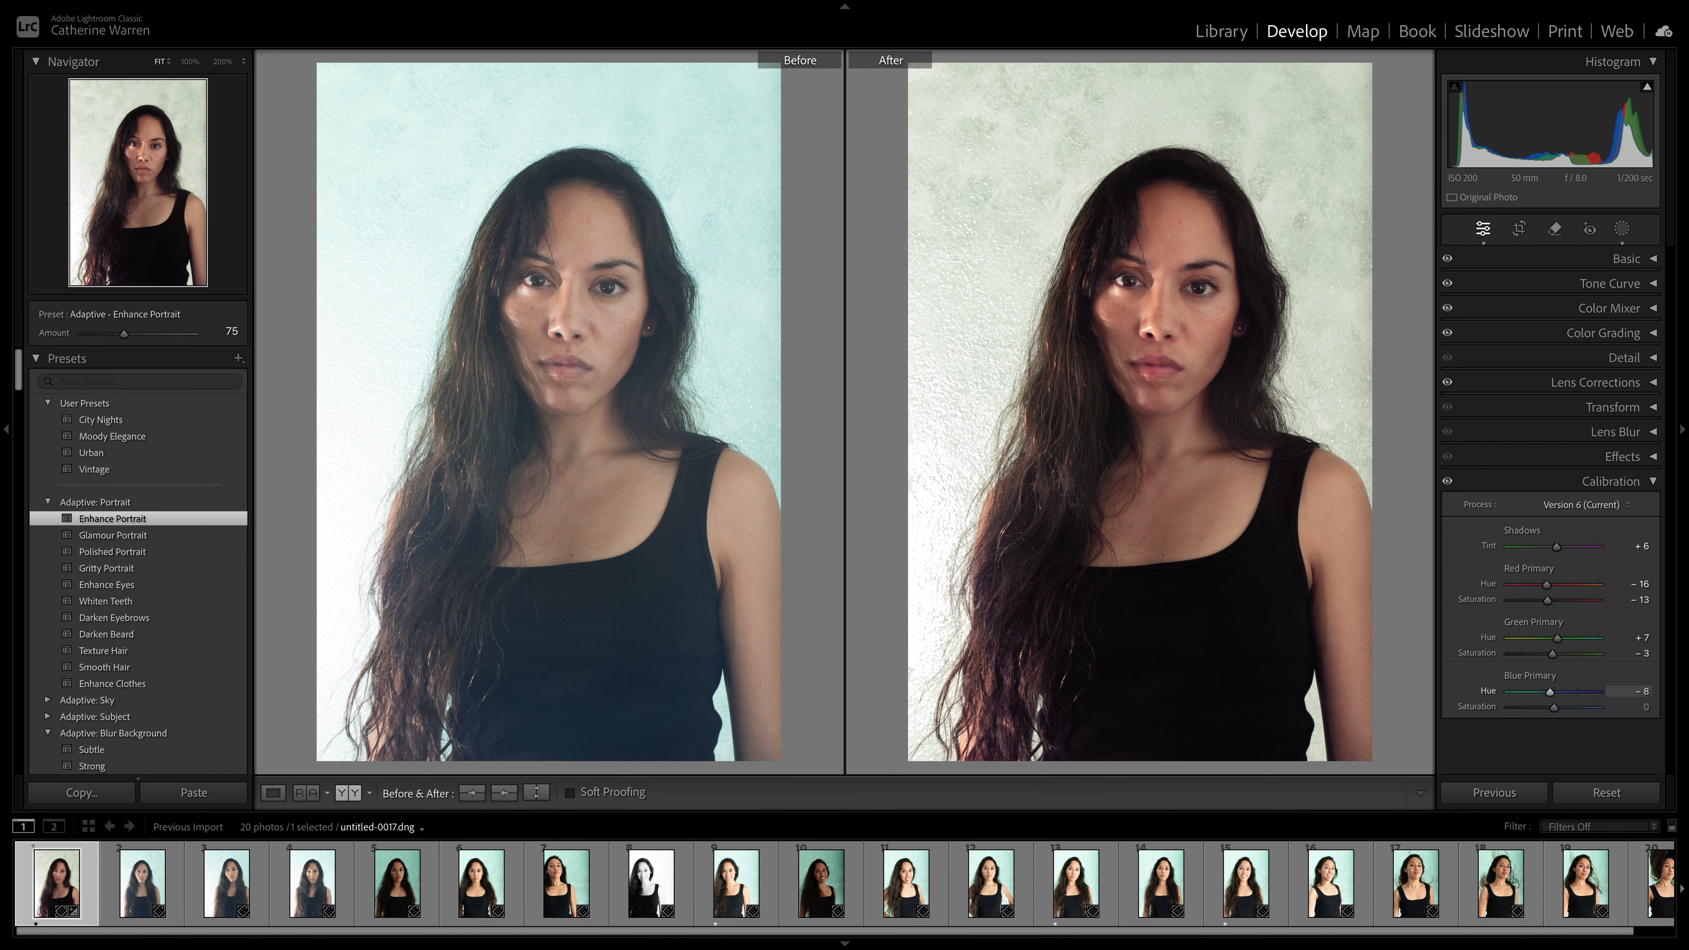
pyautogui.moveTo(1554, 707); pyautogui.dragTo(1550, 707)
pyautogui.click(1611, 481)
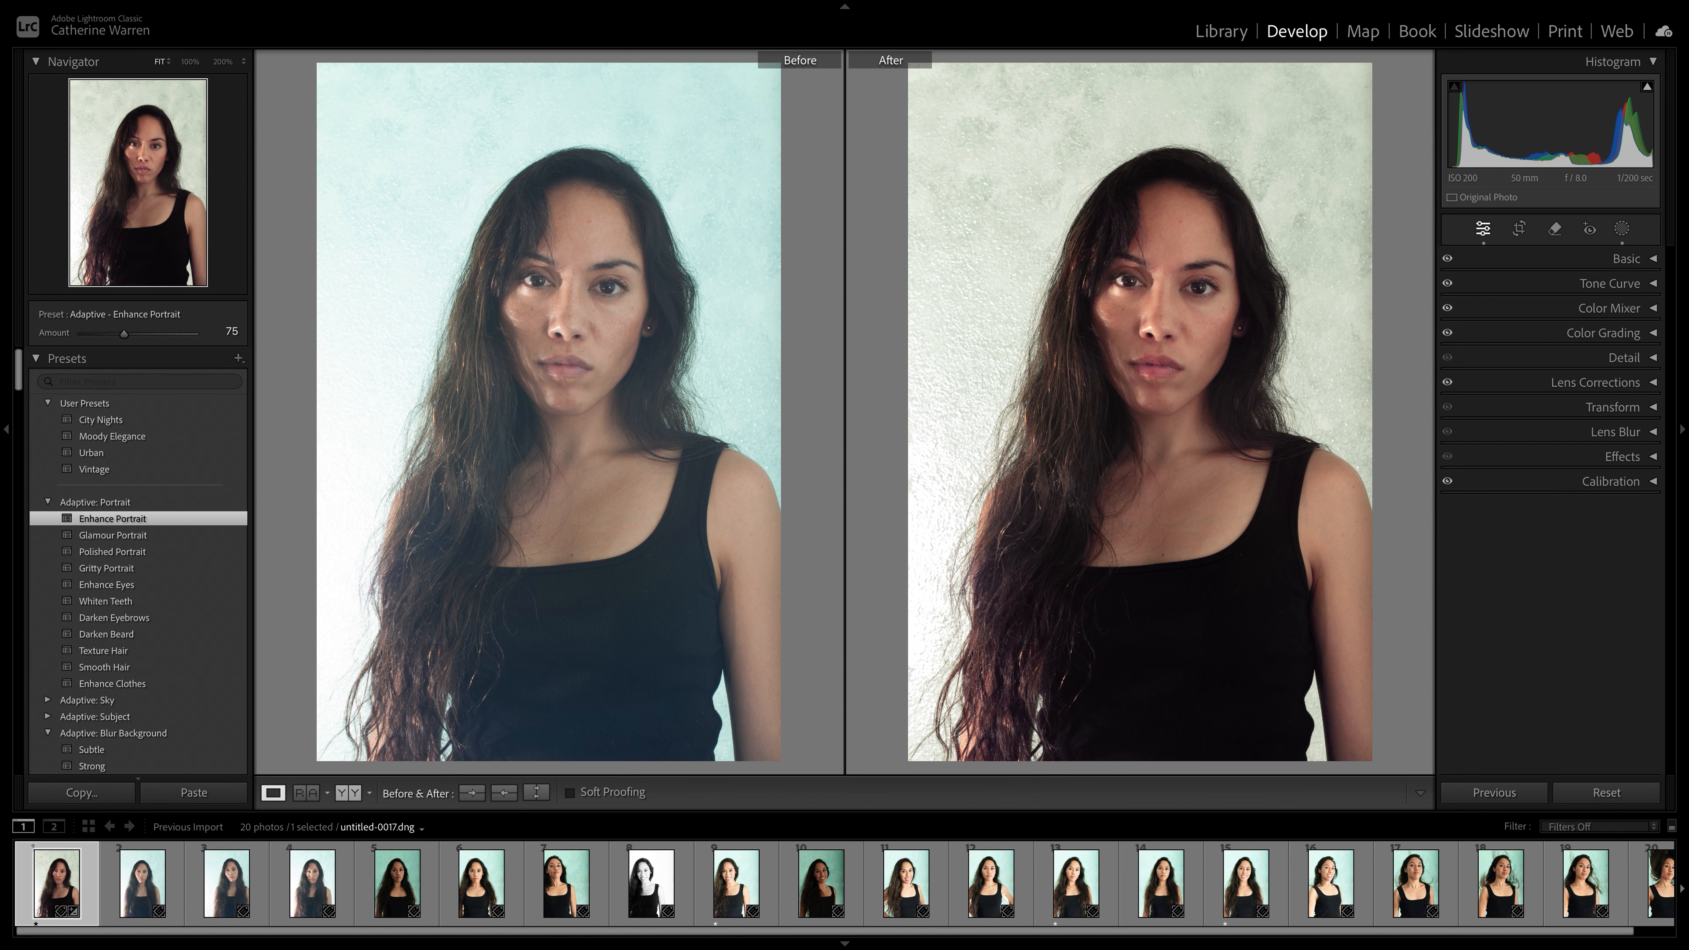
# Step: Show only the edited photo in the single-image view and raise the exposure to −0.55
pyautogui.click(273, 792)
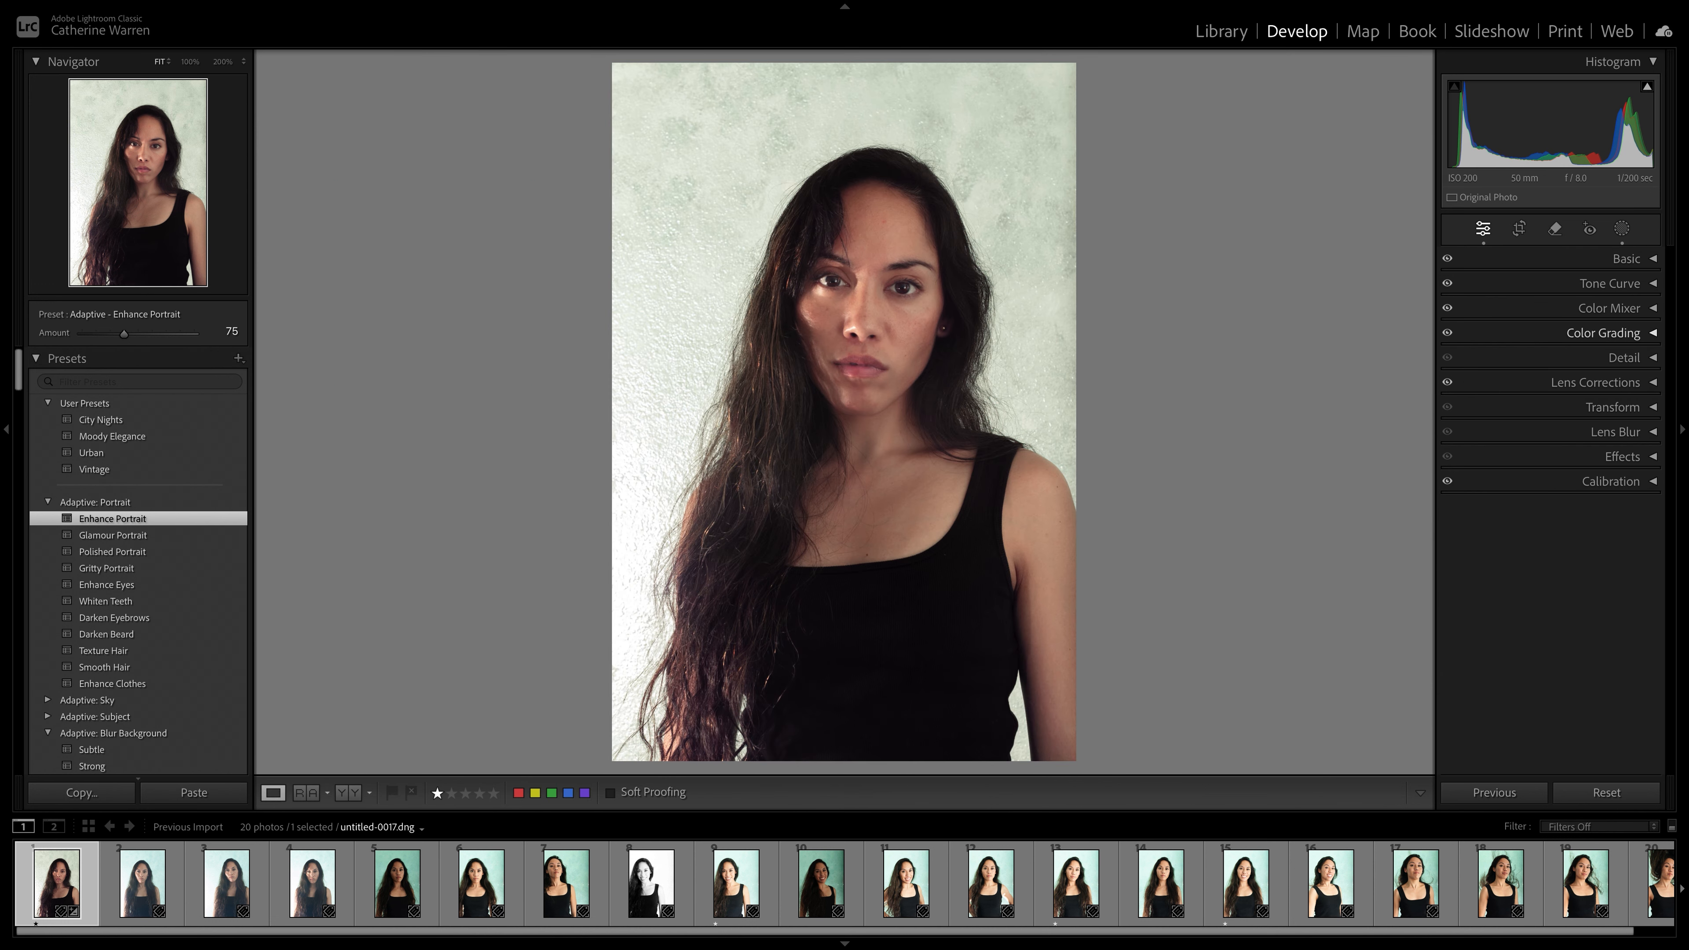
pyautogui.click(1623, 258)
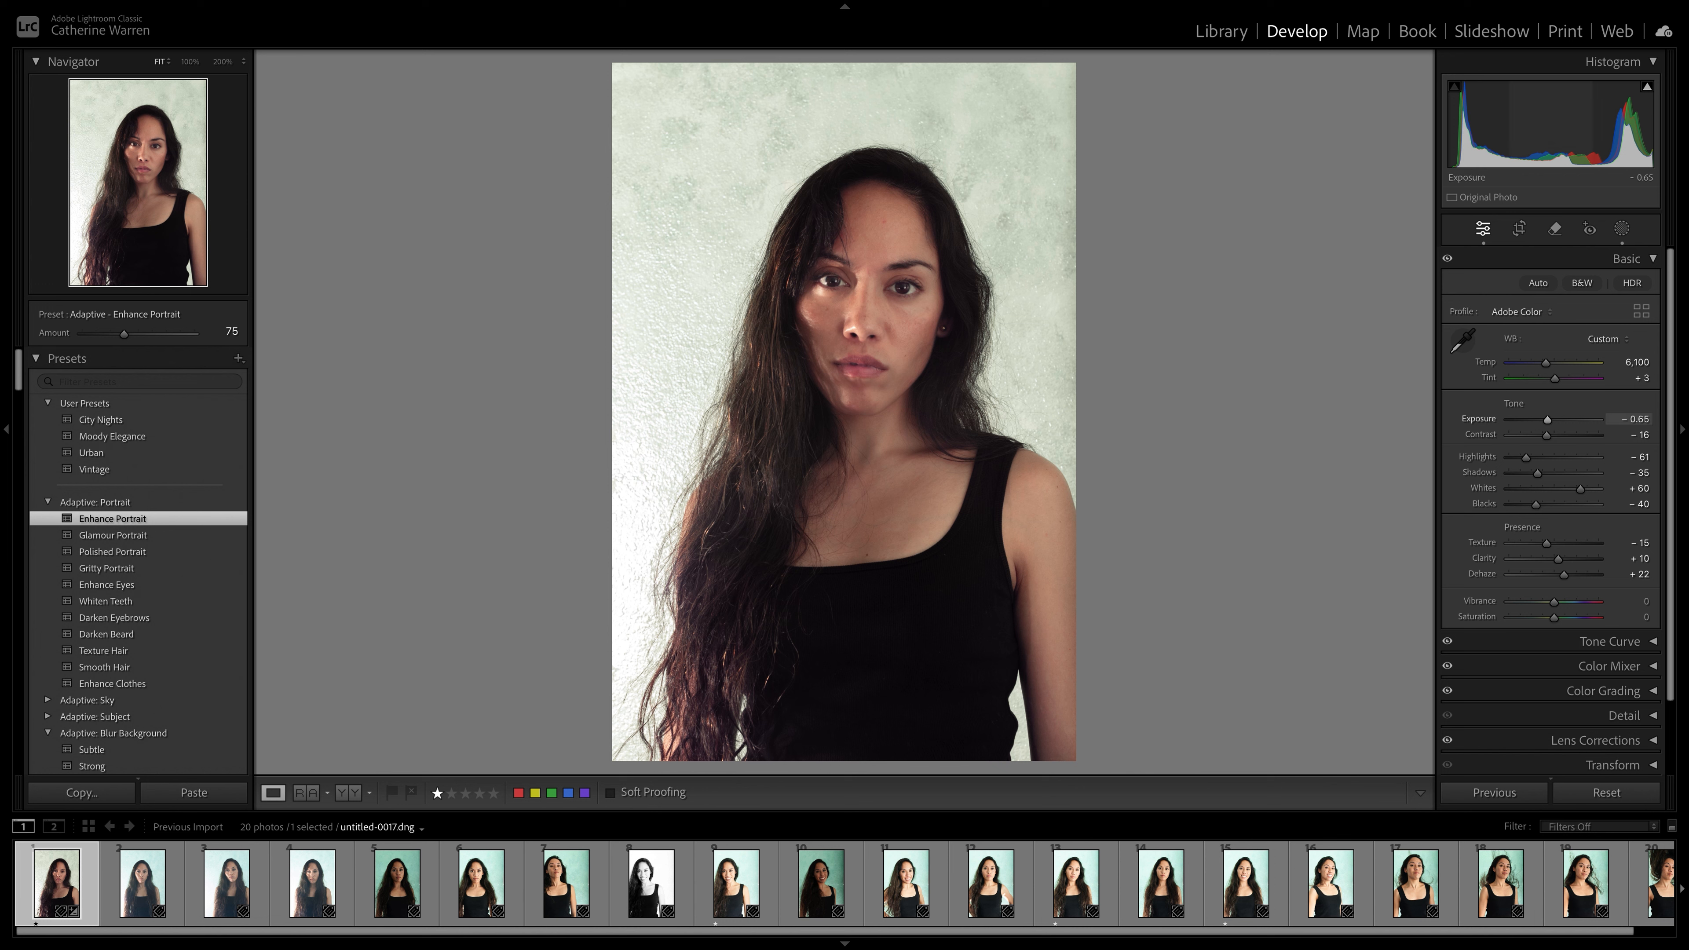
pyautogui.moveTo(1549, 420); pyautogui.dragTo(1548, 420)
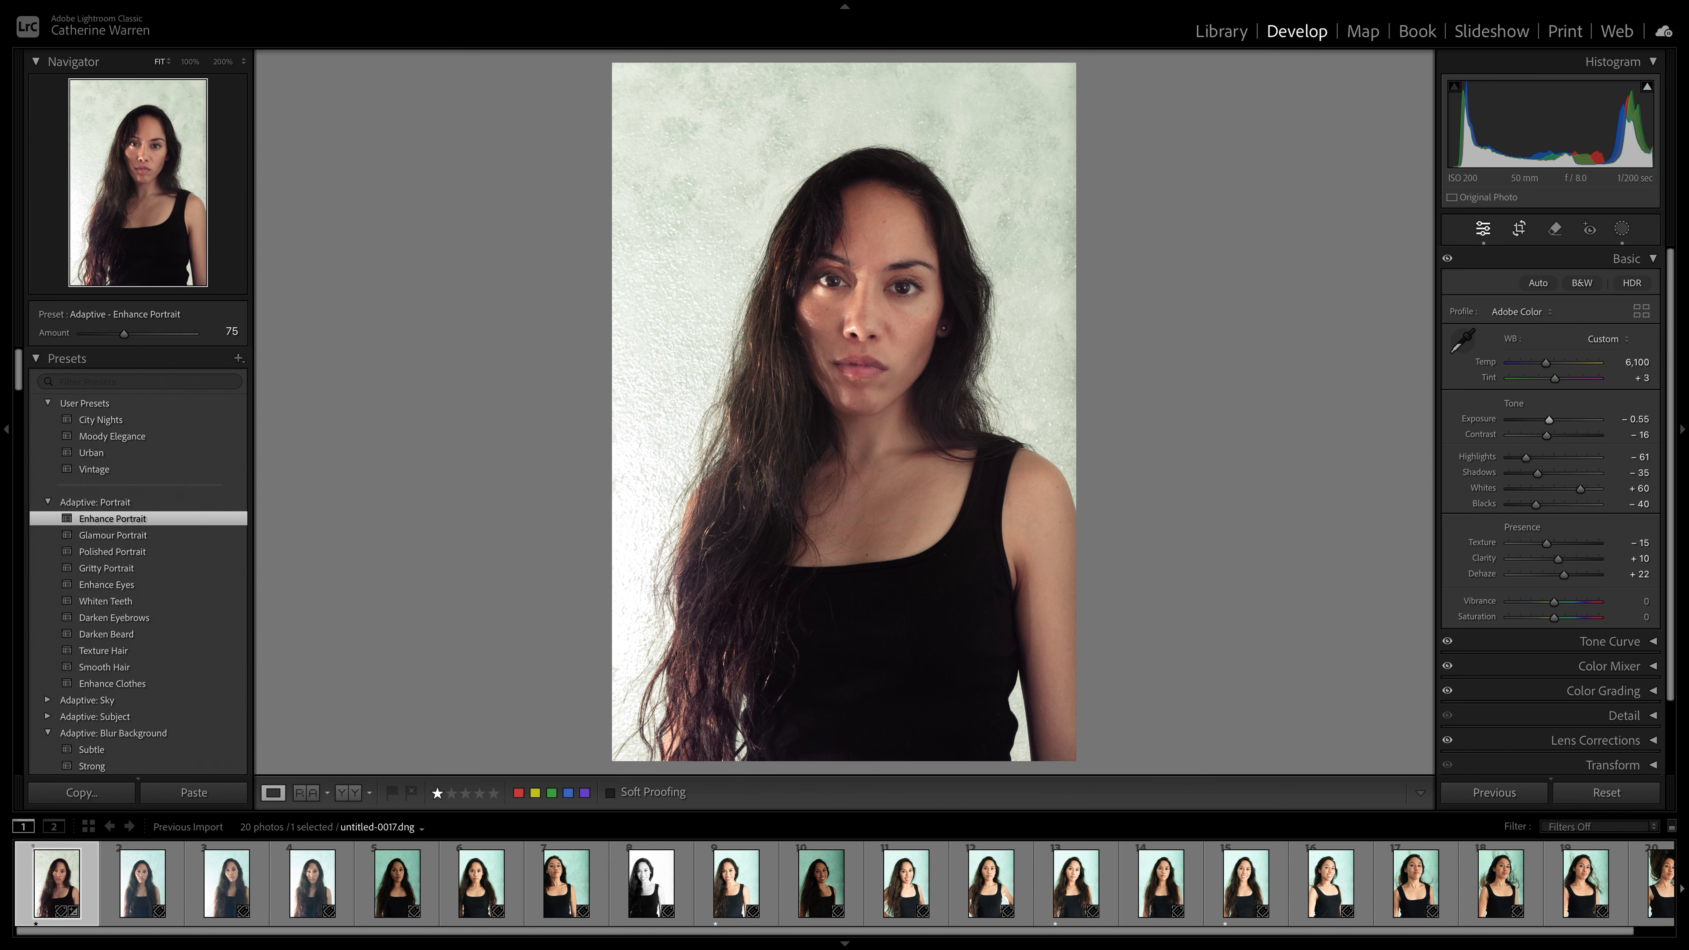
# Step: Crop the portrait slightly tighter at the original aspect ratio, reposition the woman within the frame, and apply the crop
pyautogui.press('r')
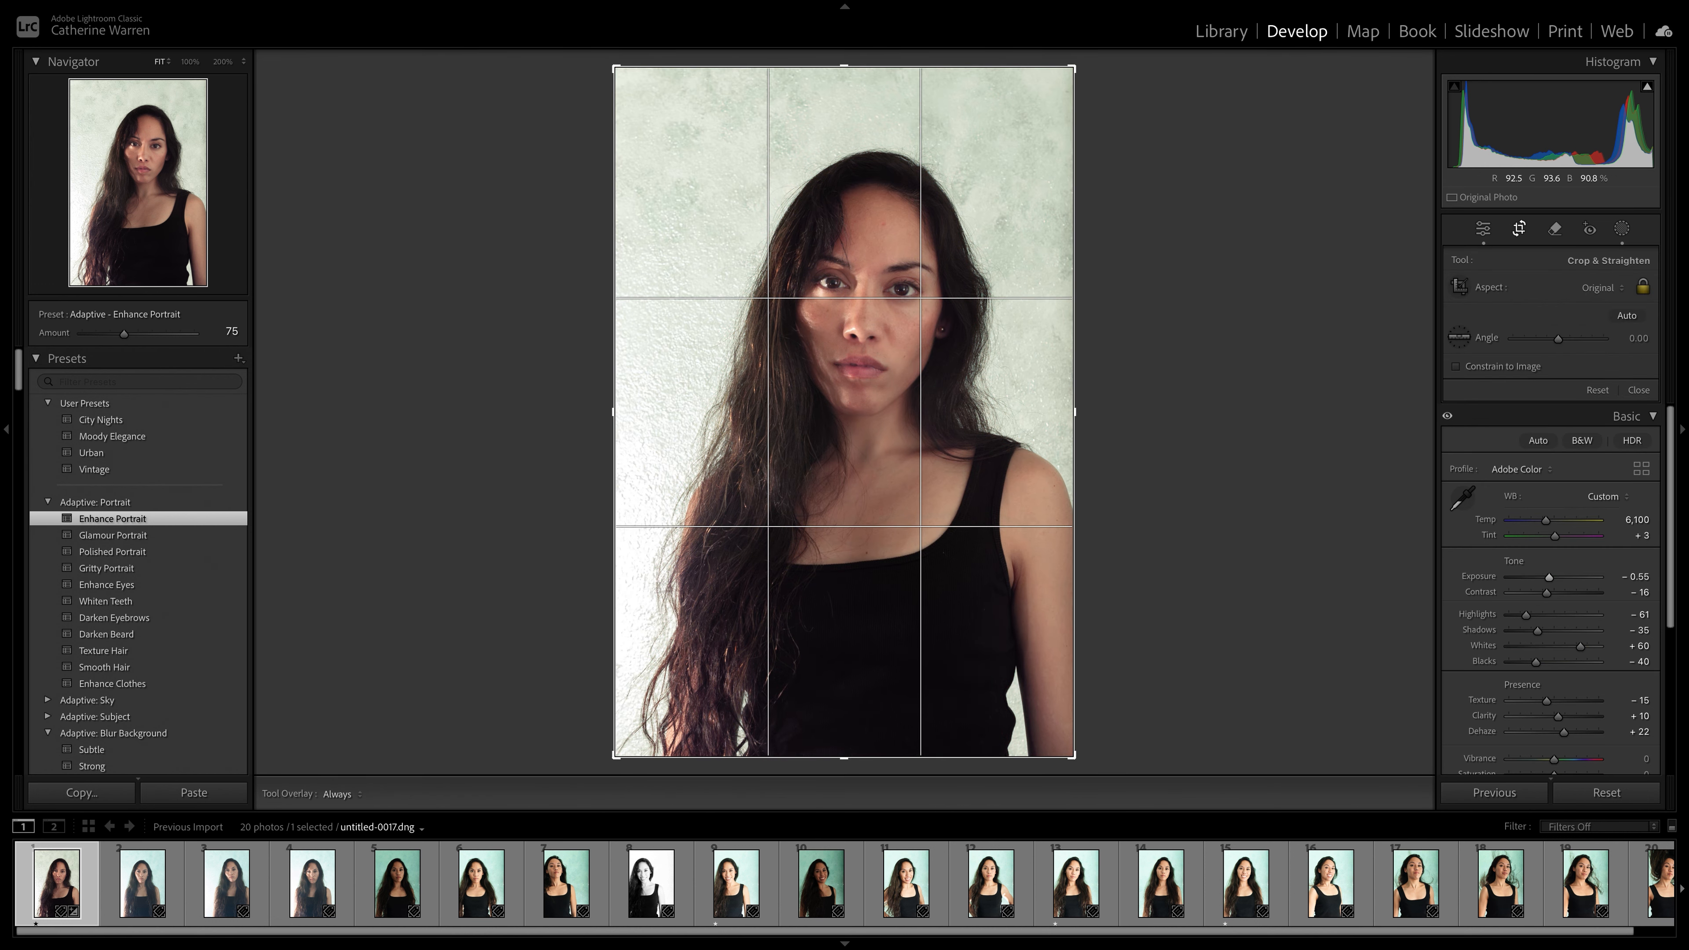
pyautogui.moveTo(615, 68); pyautogui.dragTo(639, 105)
pyautogui.moveTo(818, 346); pyautogui.dragTo(834, 398)
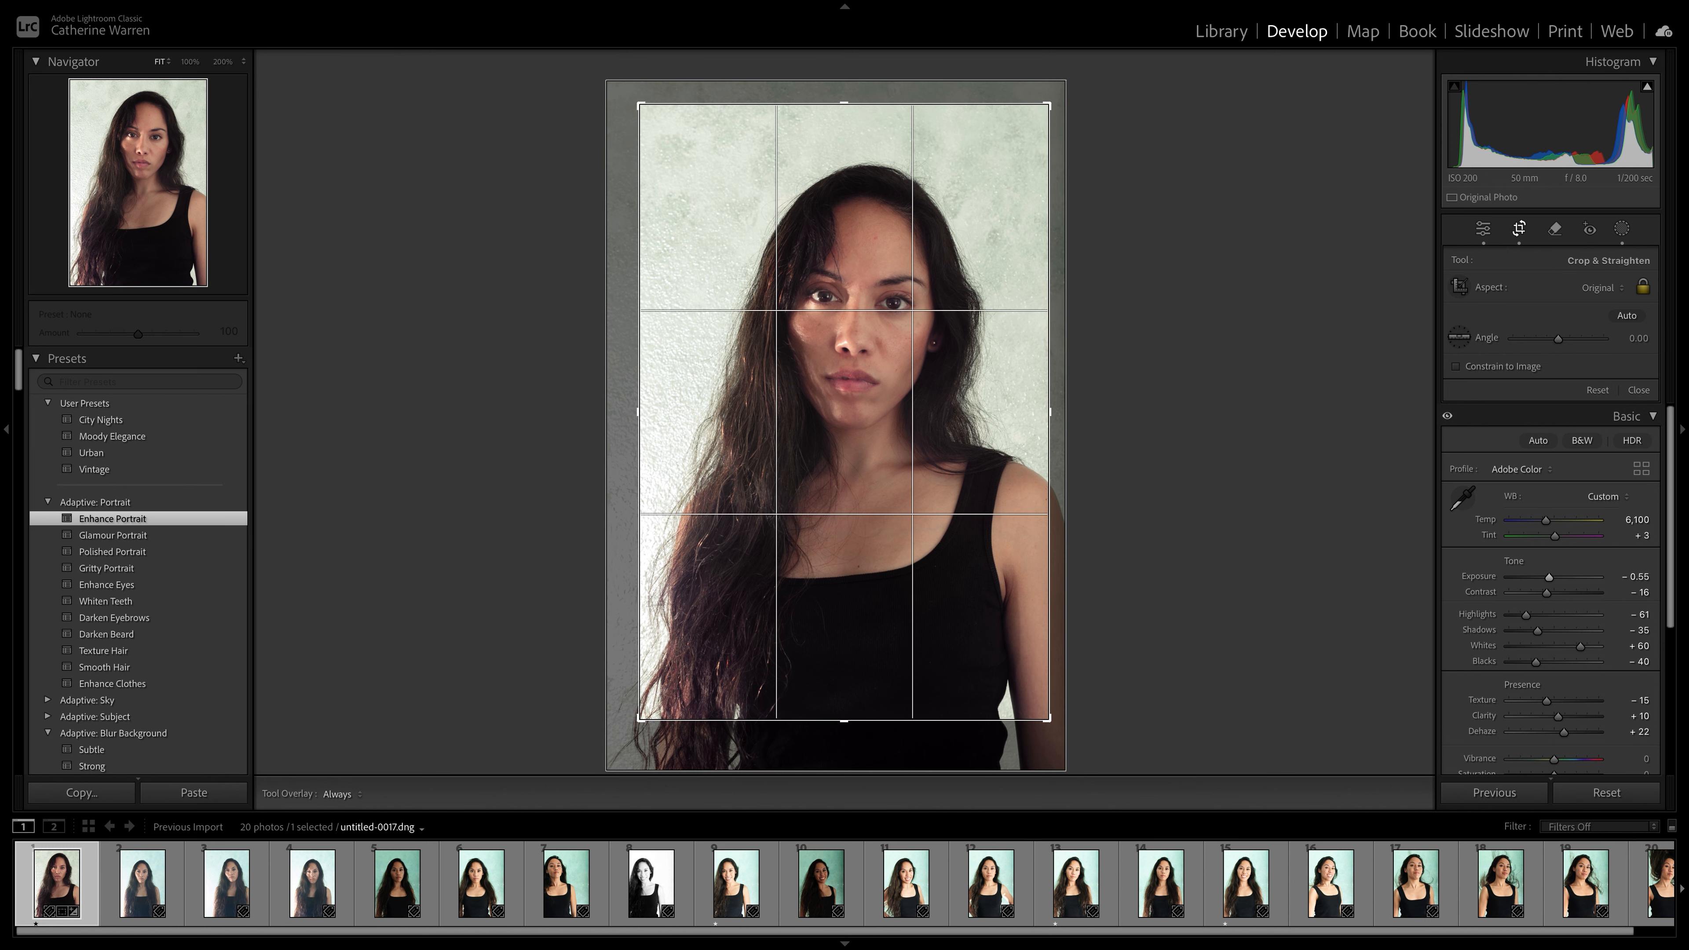
pyautogui.moveTo(834, 398); pyautogui.dragTo(841, 385)
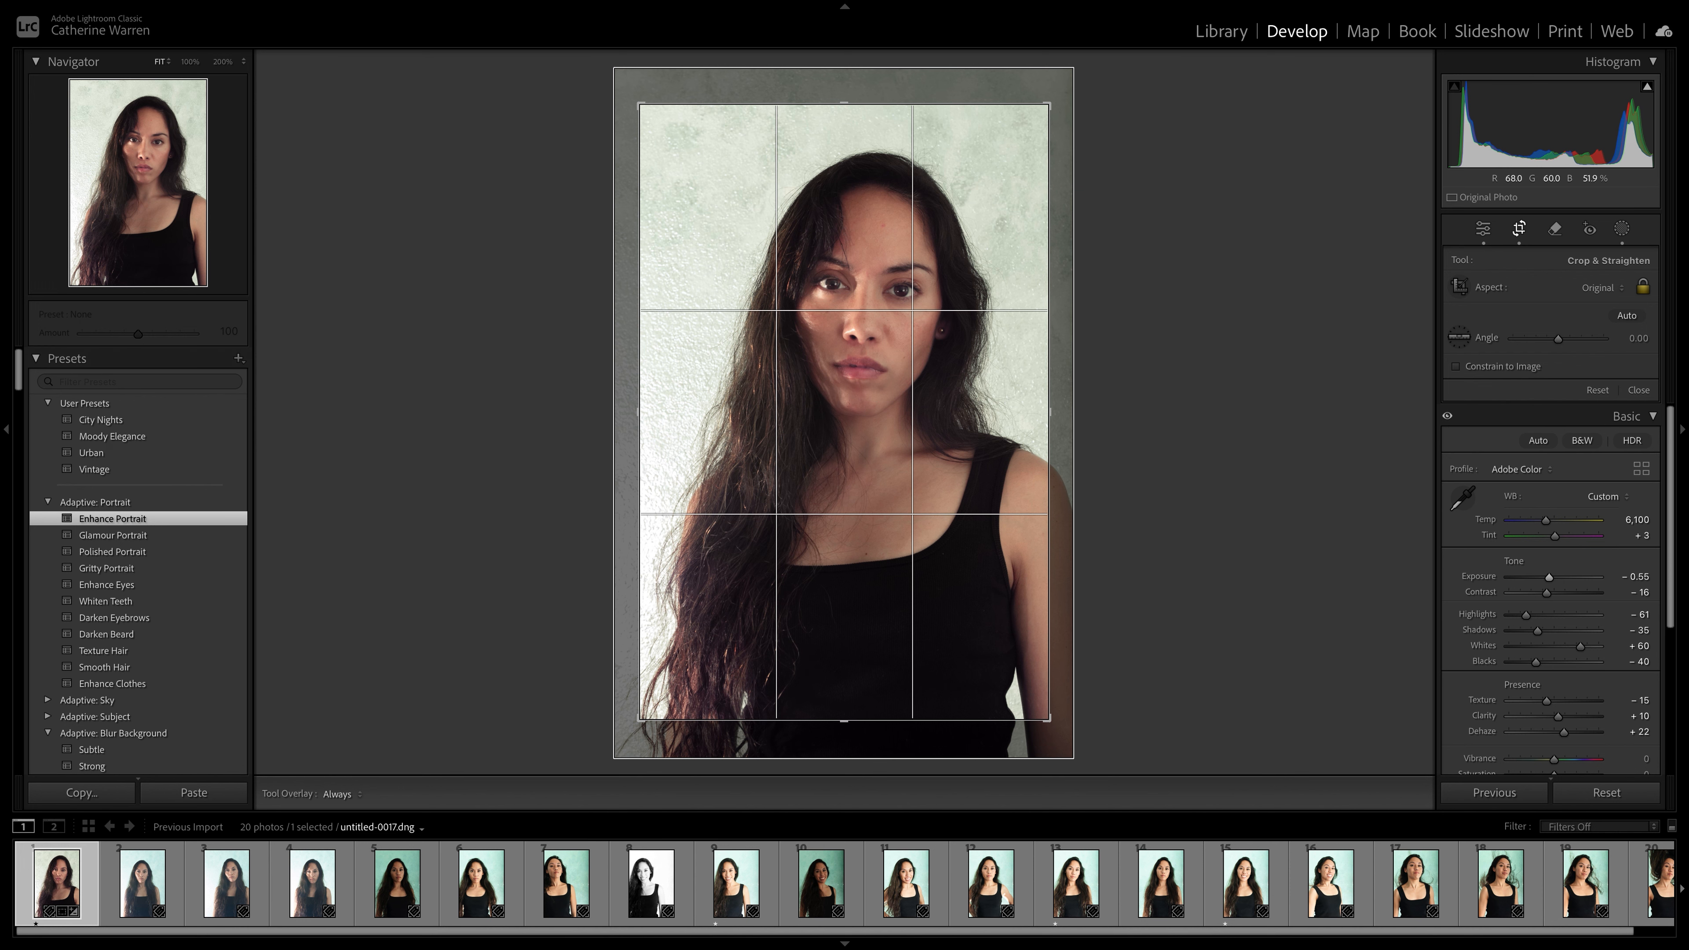
pyautogui.moveTo(842, 384); pyautogui.dragTo(838, 385)
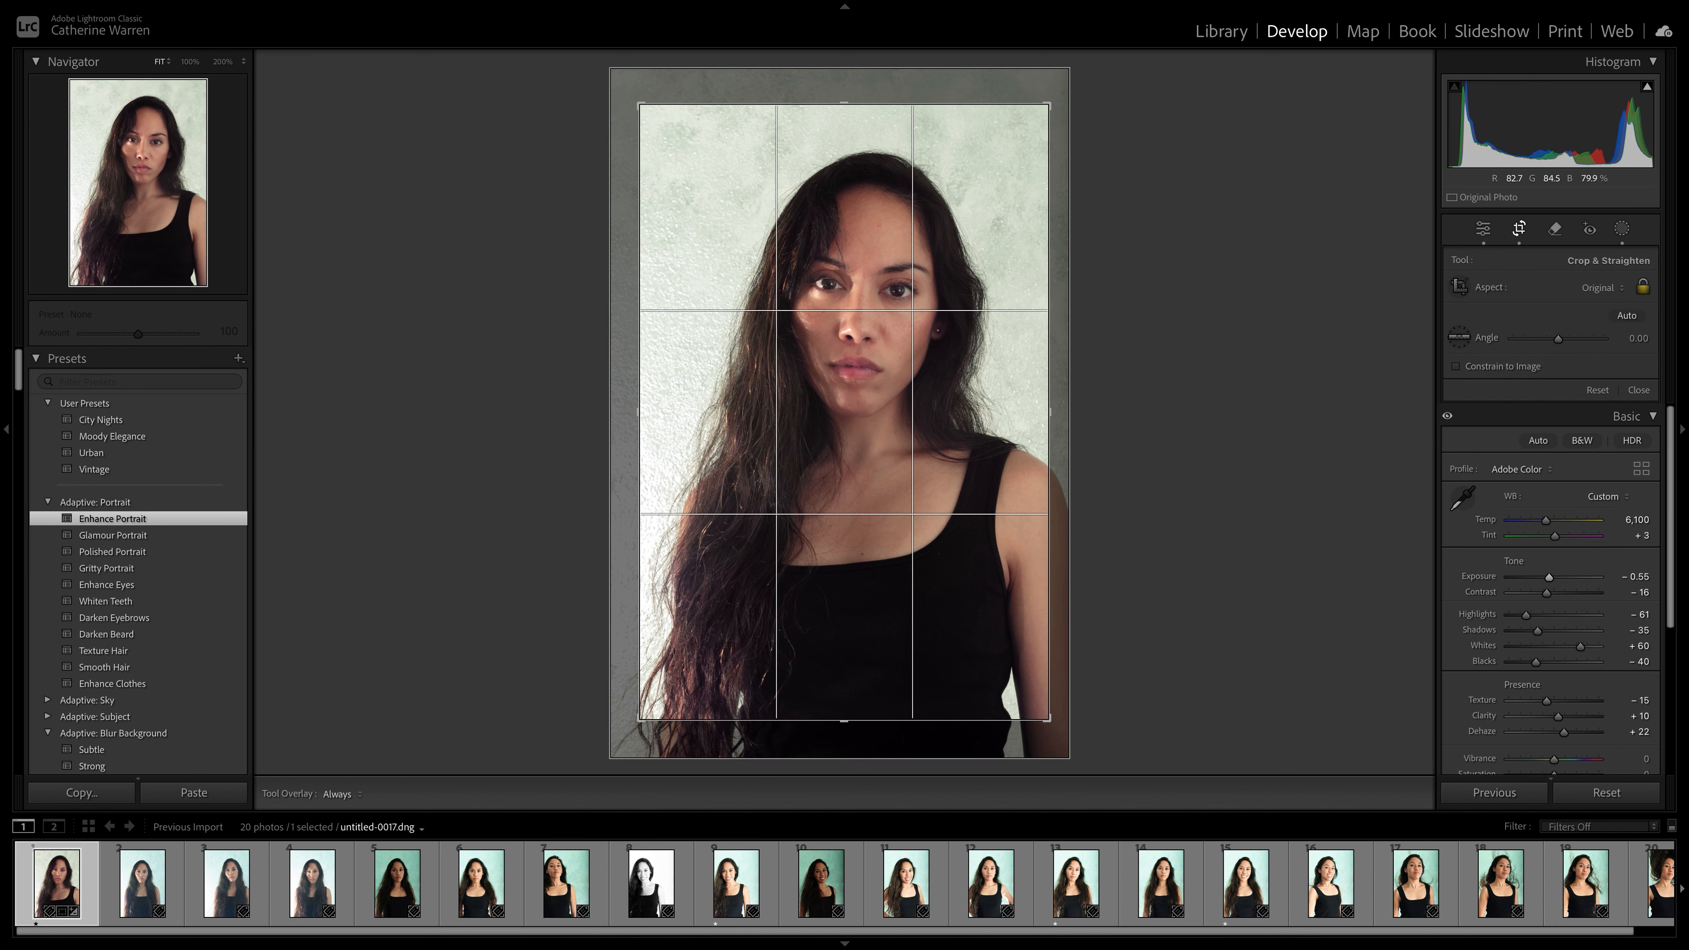
pyautogui.click(1638, 390)
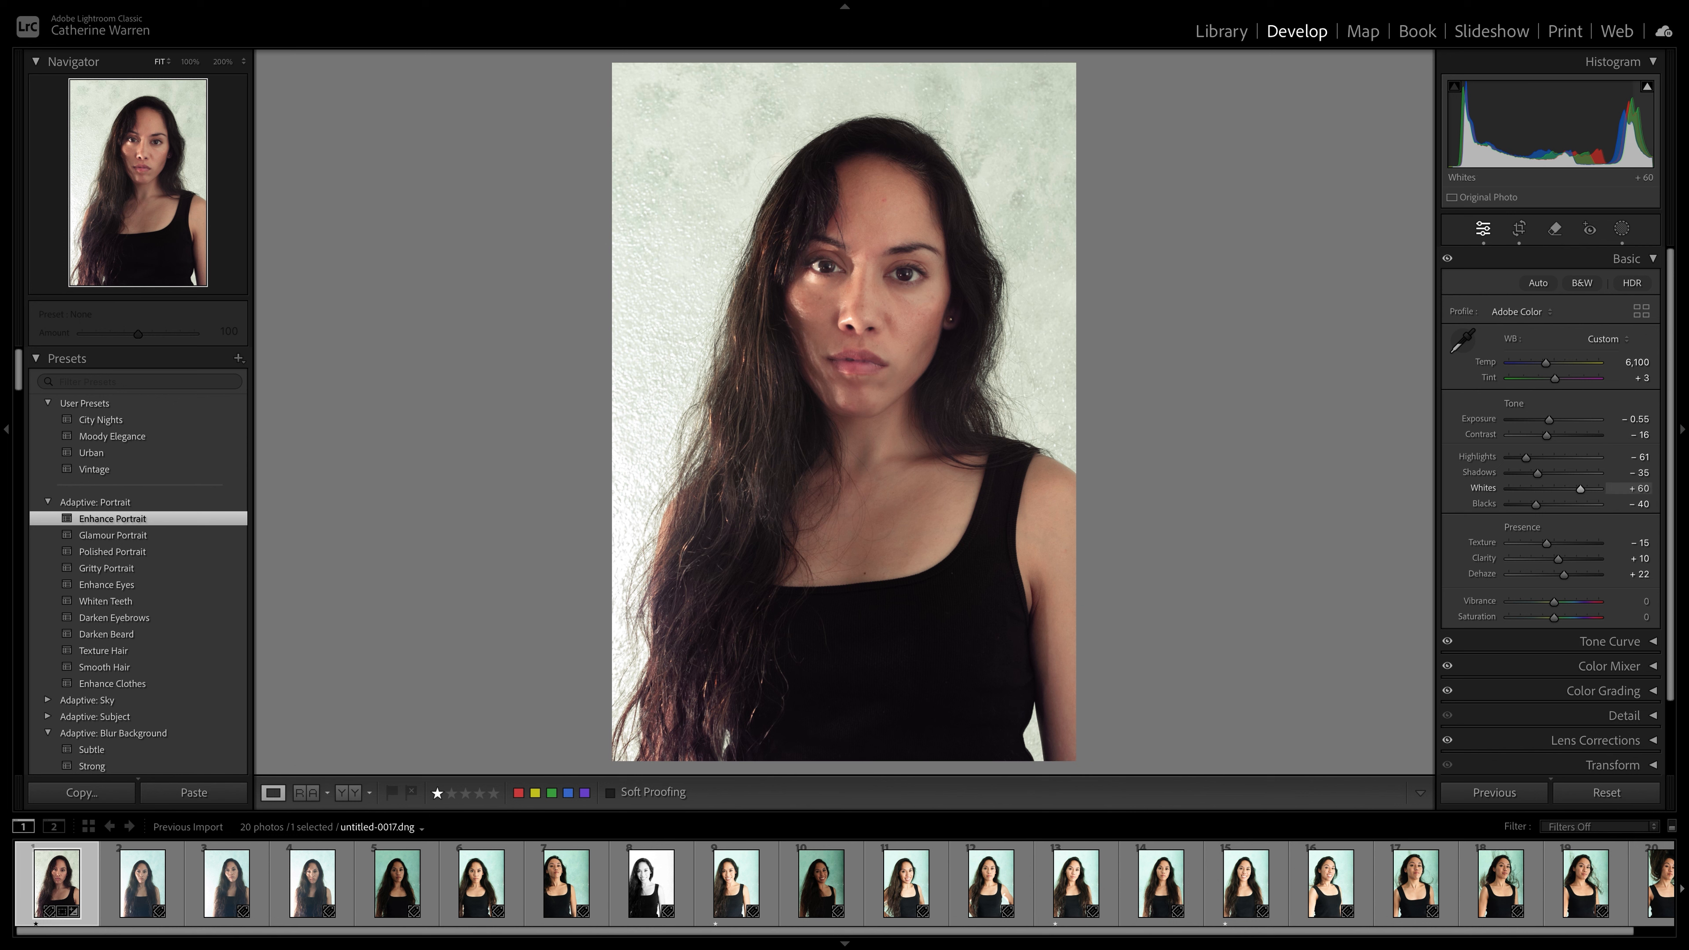
# Step: Lower the photo's blacks to −47 and its contrast to −27 in the basic tone adjustments
pyautogui.scroll(-1, 1629, 553)
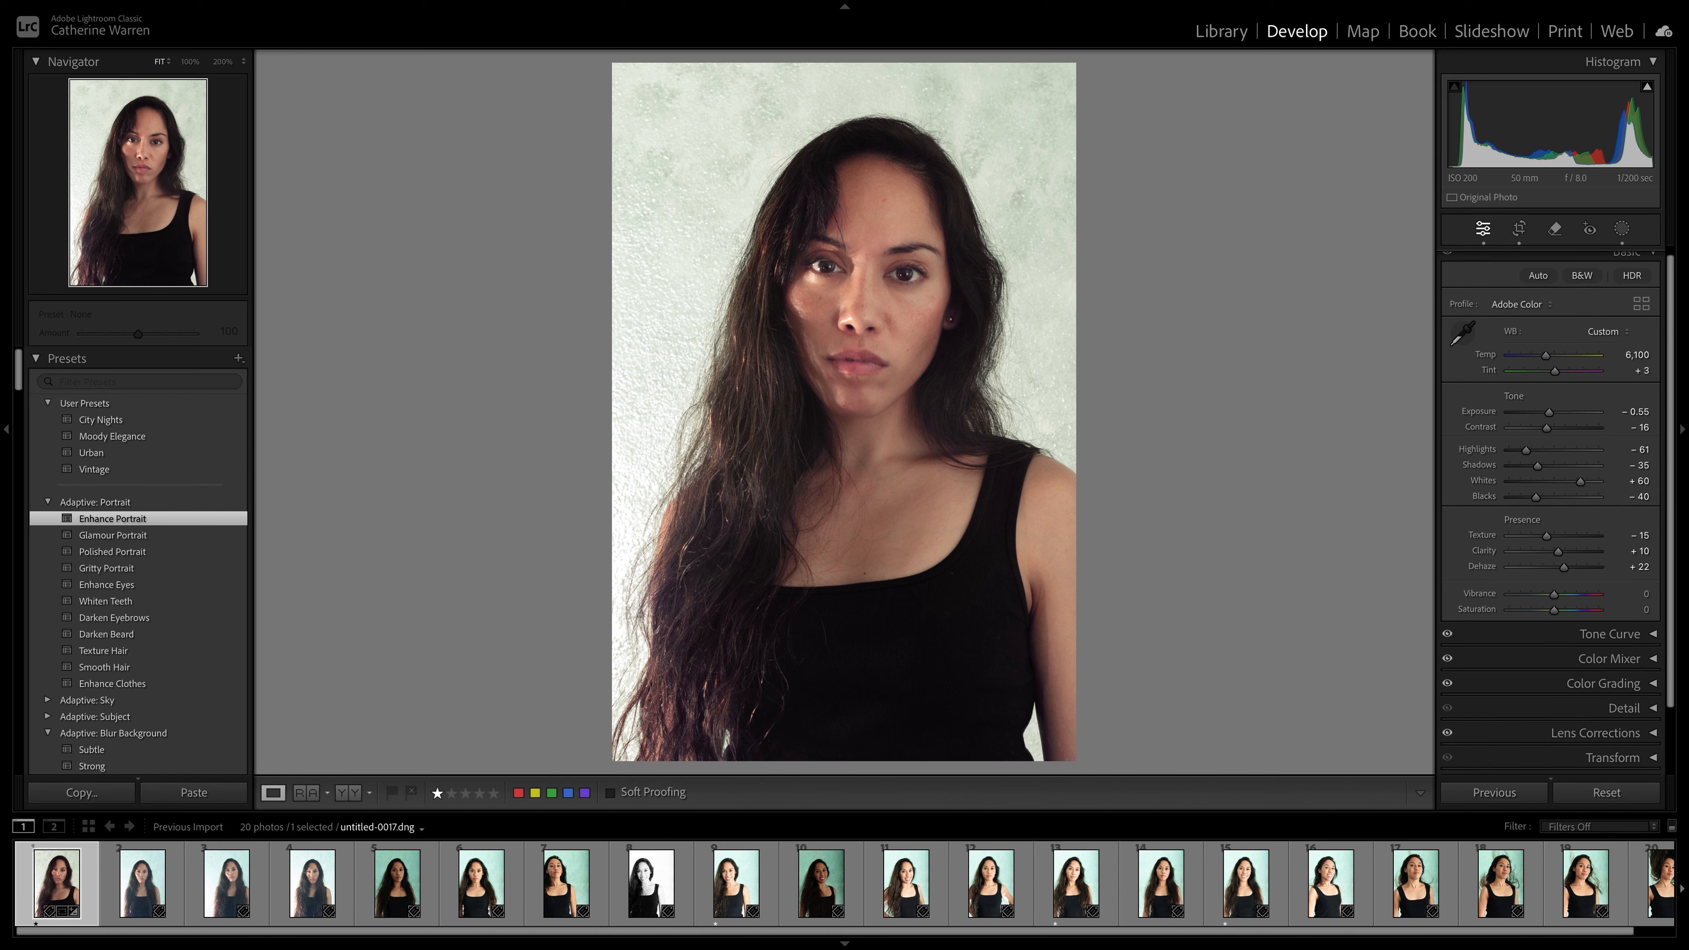
pyautogui.scroll(-1, 1629, 497)
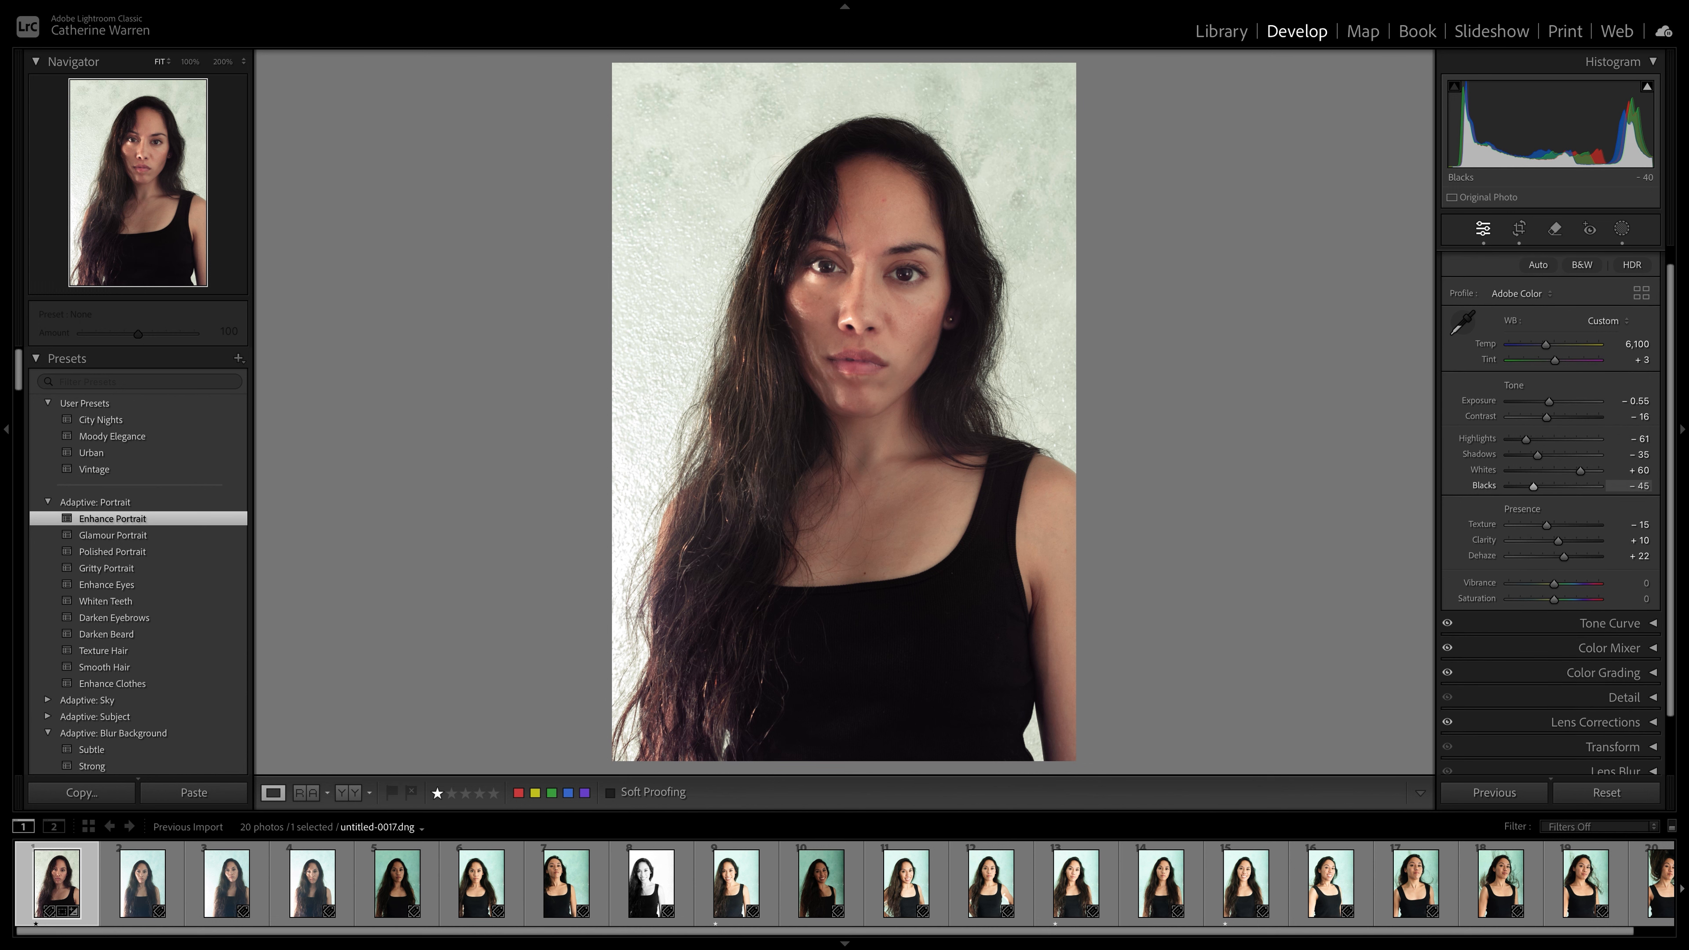
pyautogui.moveTo(1529, 487); pyautogui.dragTo(1533, 486)
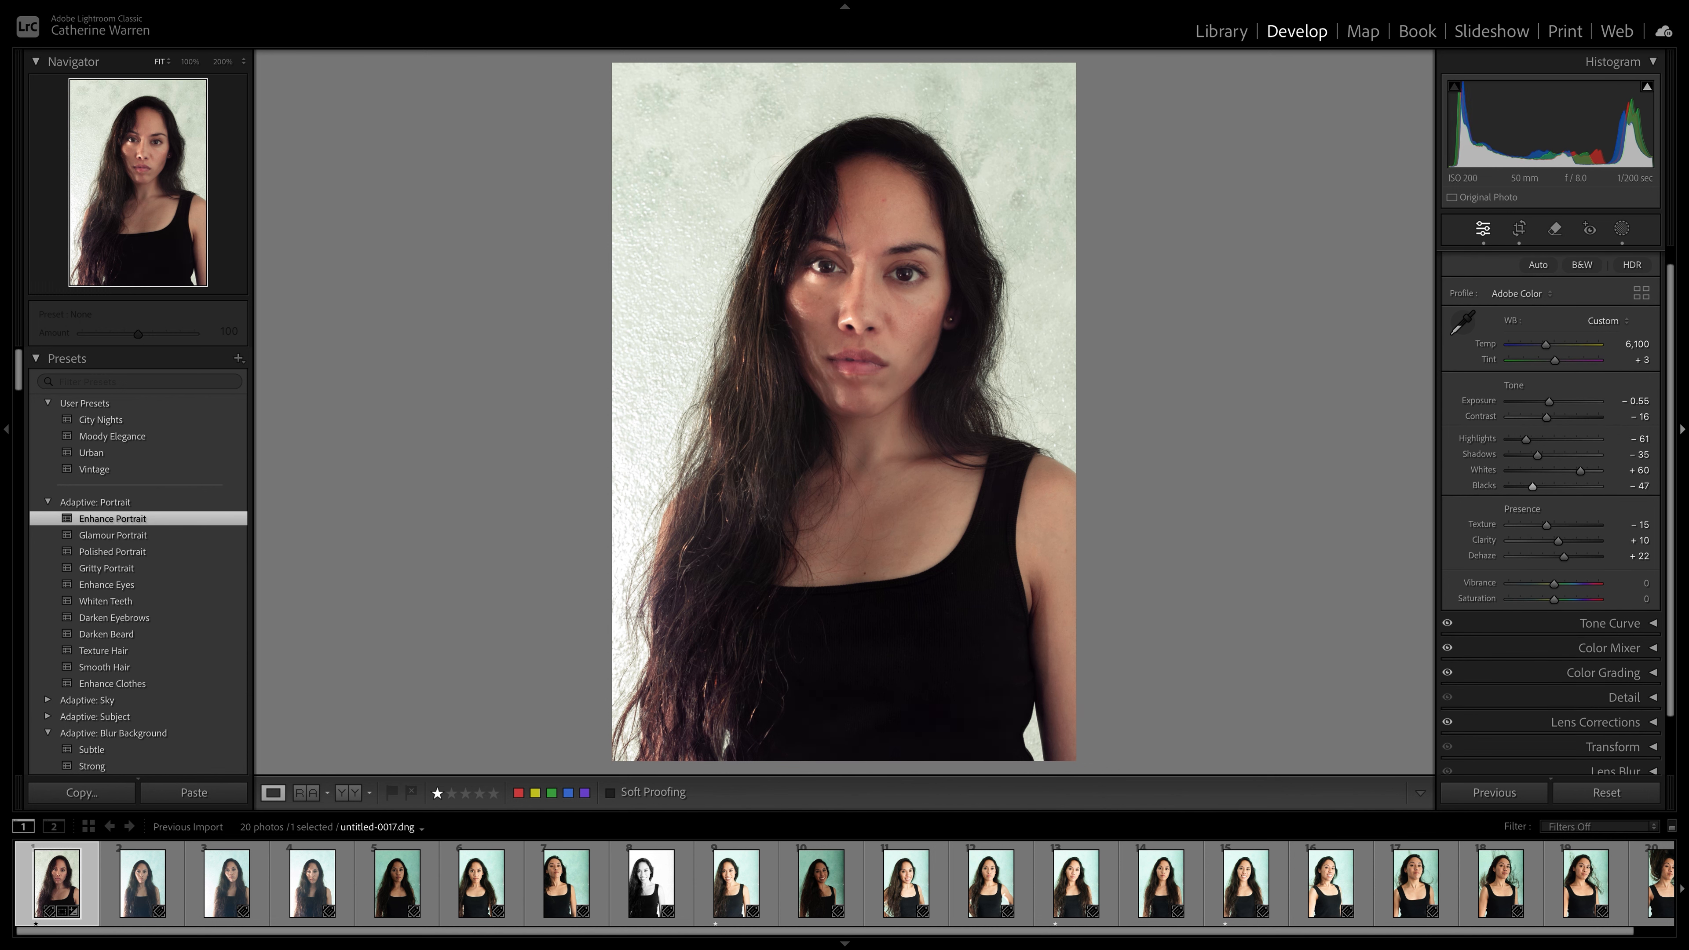
pyautogui.moveTo(1546, 417); pyautogui.dragTo(1541, 417)
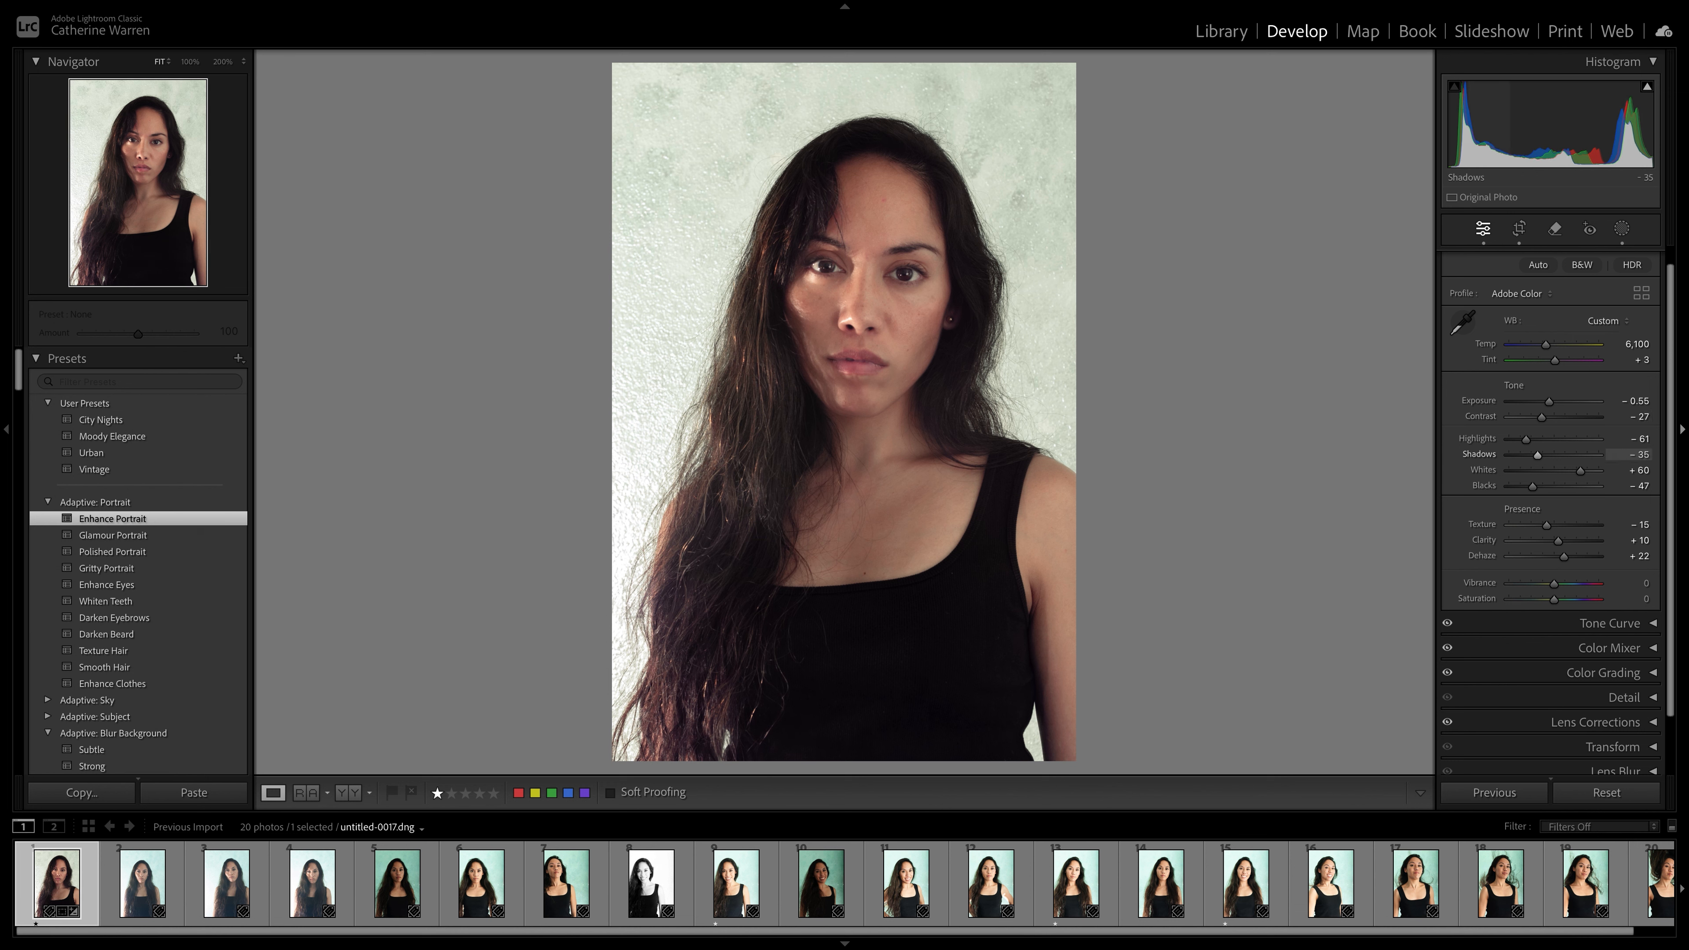
# Step: Add a shadow point near the lower end of the tone curve at input 8, output 13
pyautogui.scroll(-2, 1549, 456)
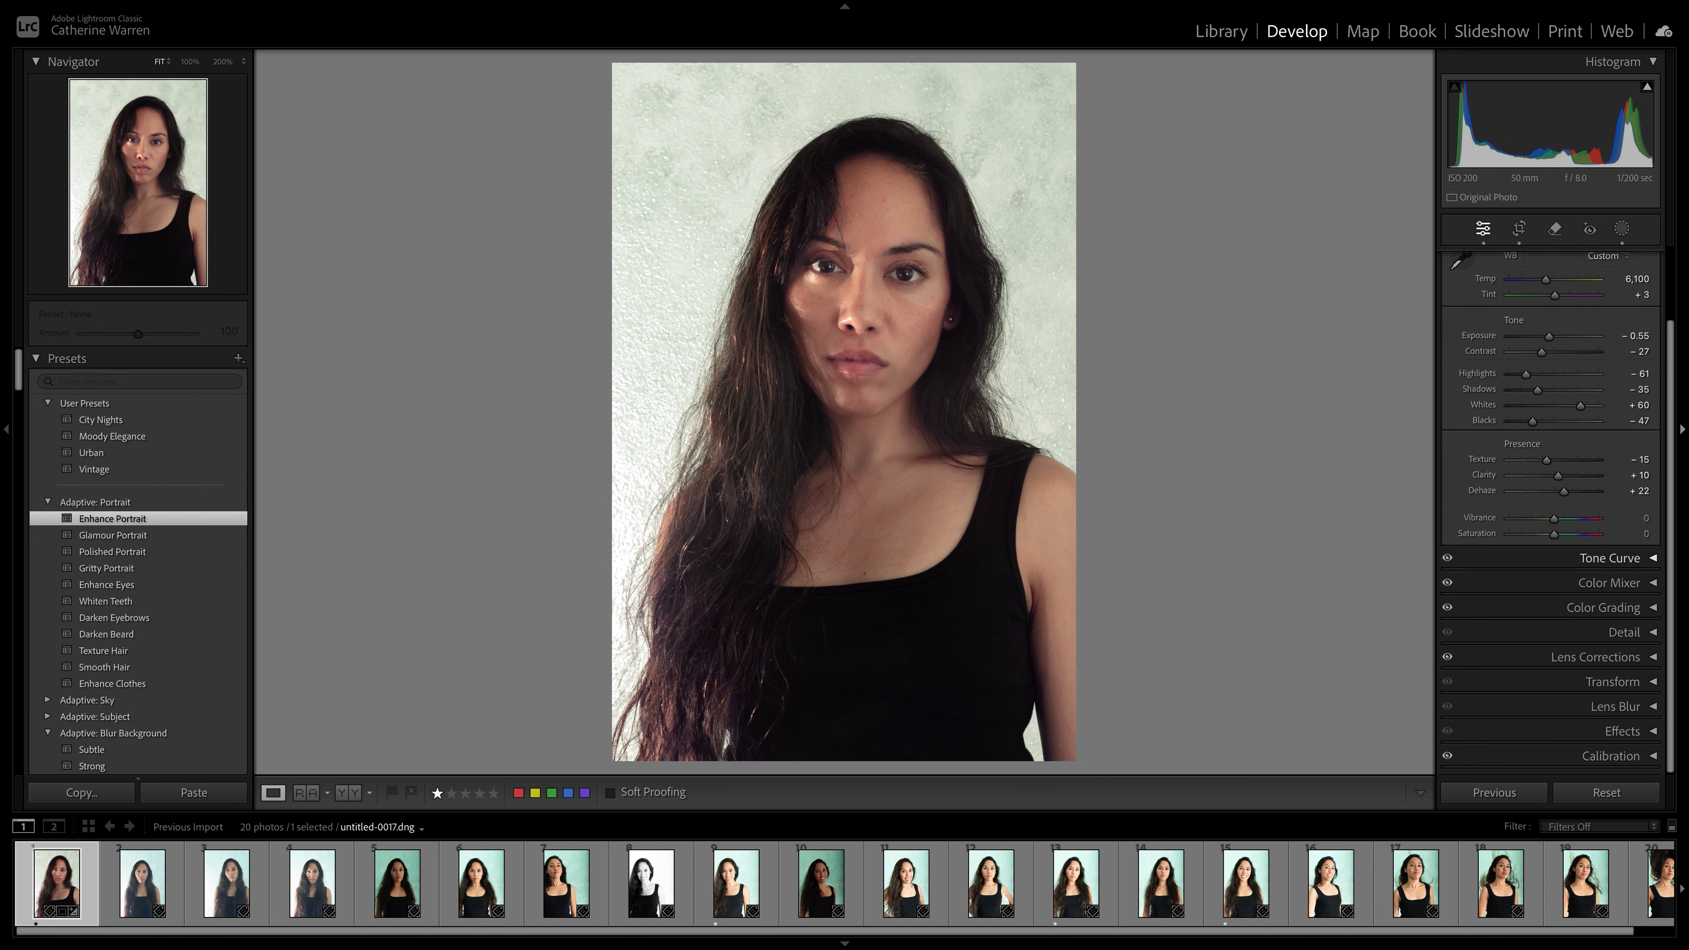
pyautogui.click(1610, 555)
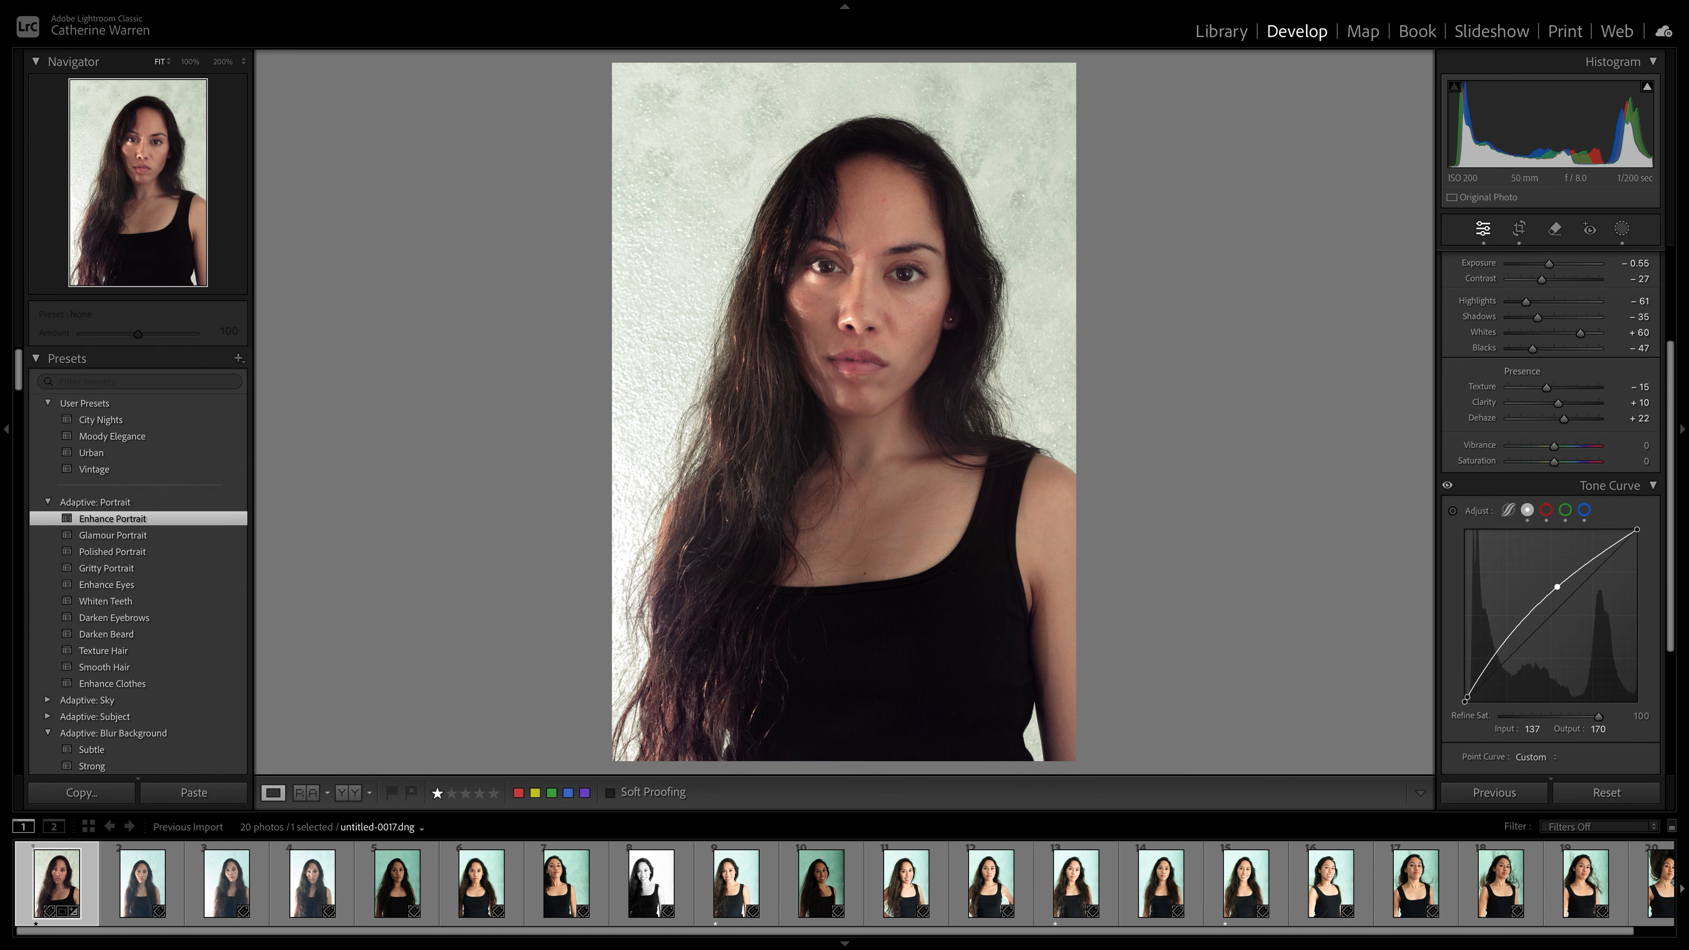
pyautogui.moveTo(1466, 697); pyautogui.dragTo(1469, 694)
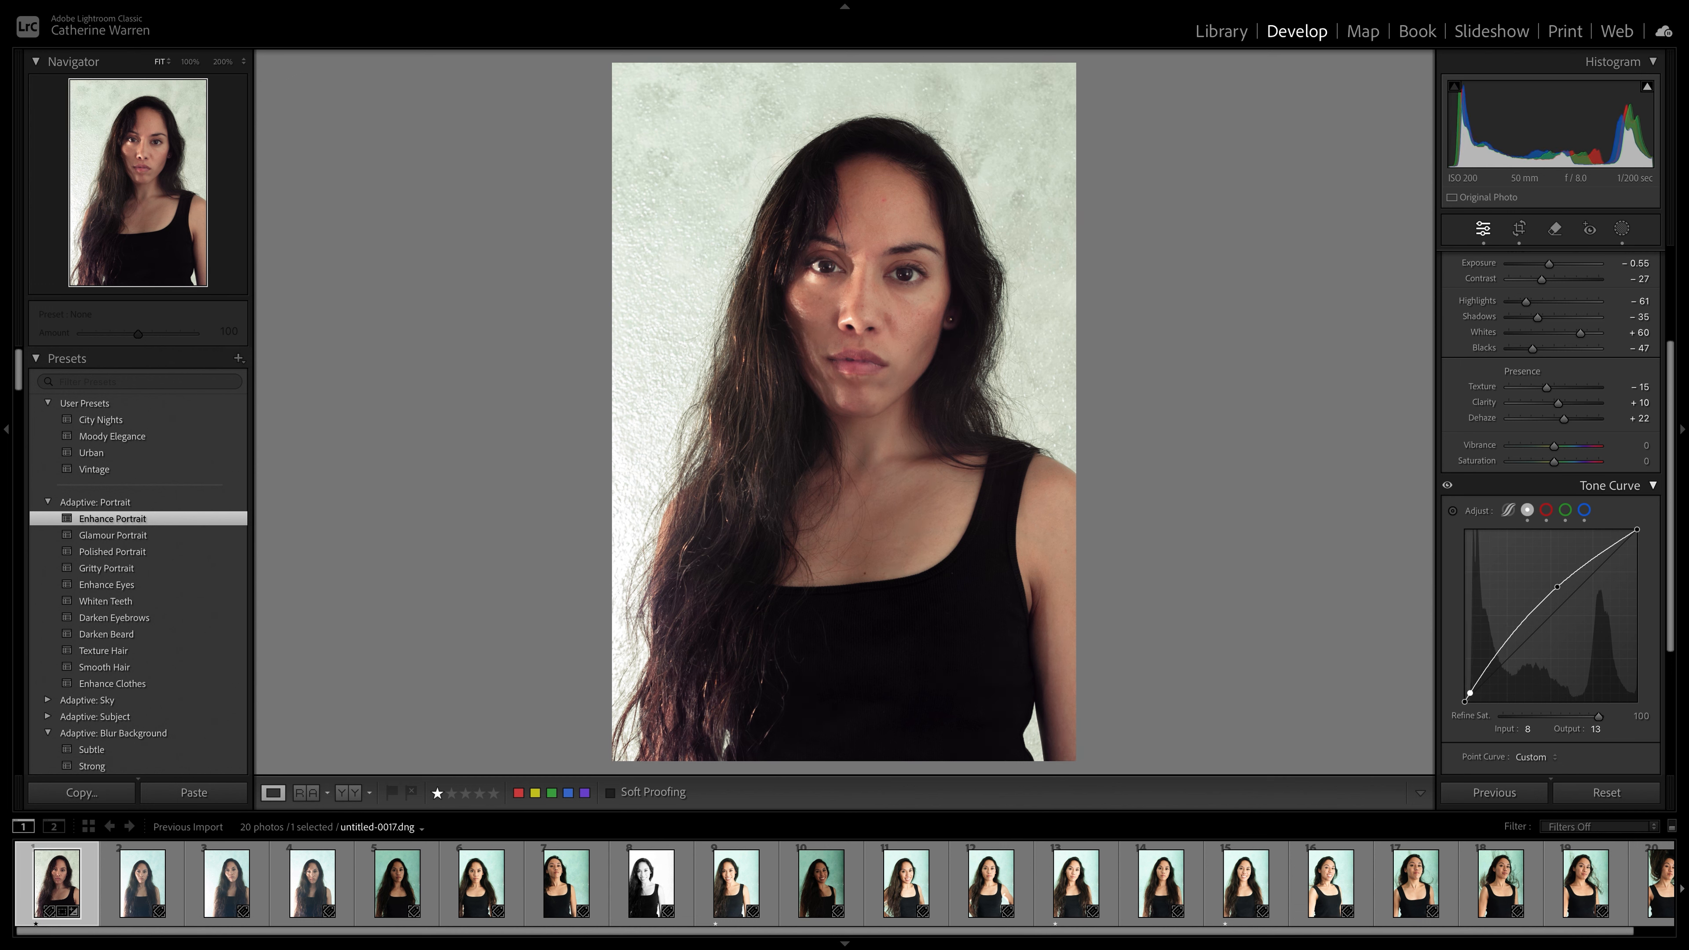
pyautogui.click(1609, 485)
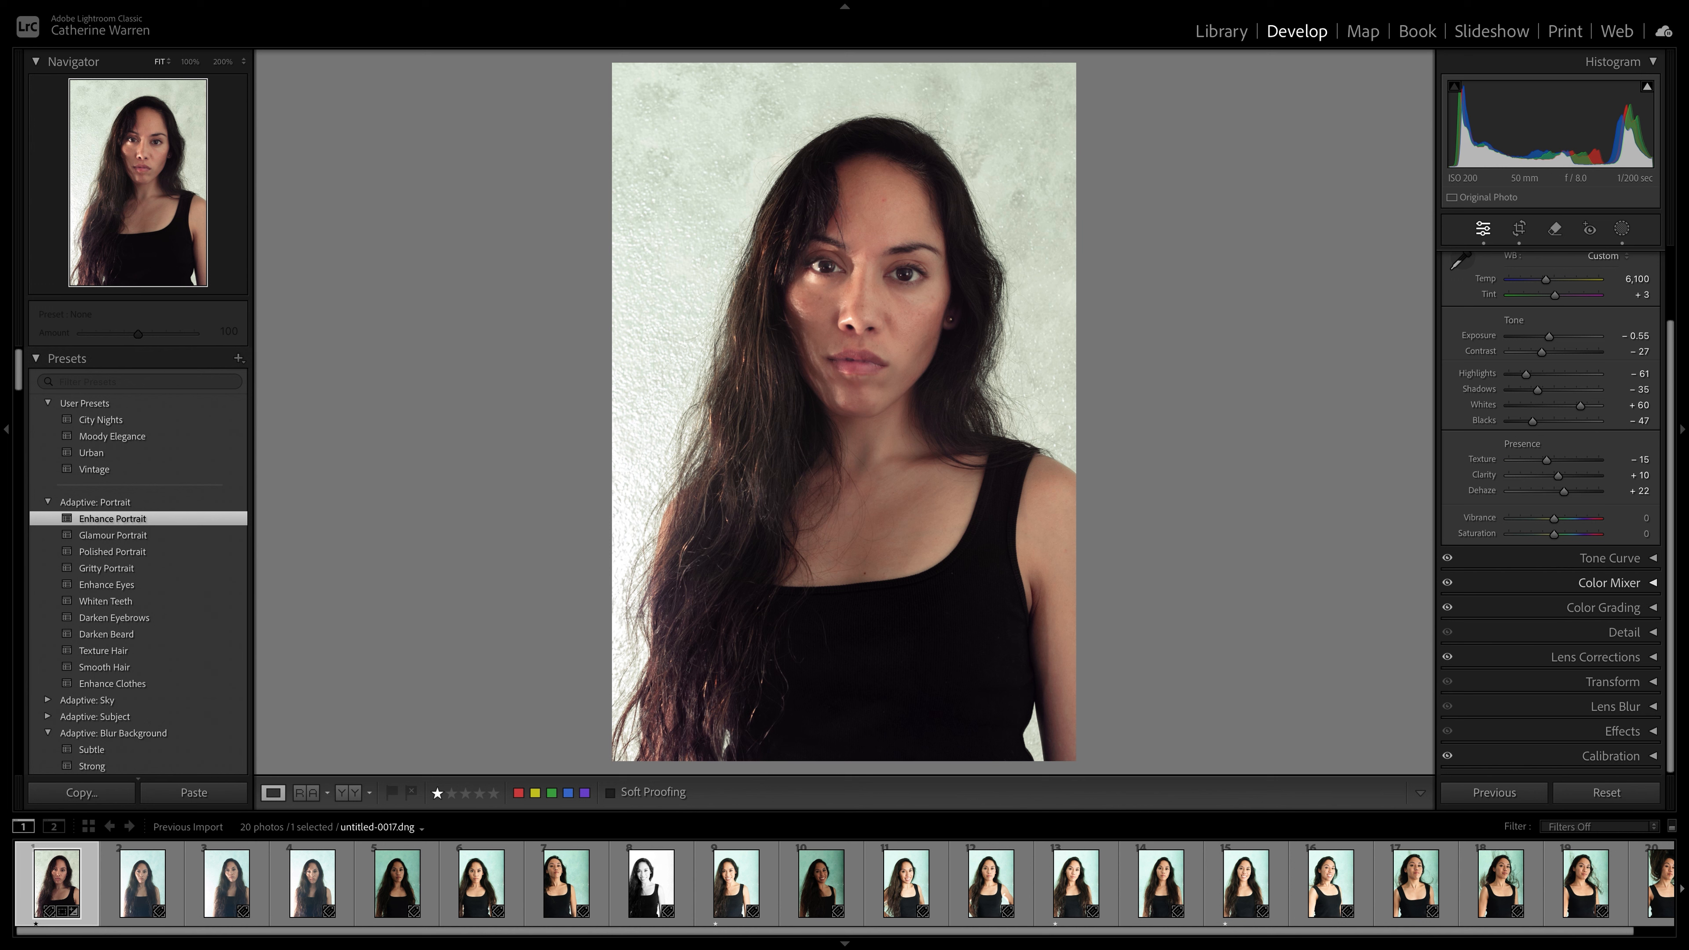
# Step: Slightly lower the orange saturation in the color mixer
pyautogui.click(1609, 583)
pyautogui.click(1494, 653)
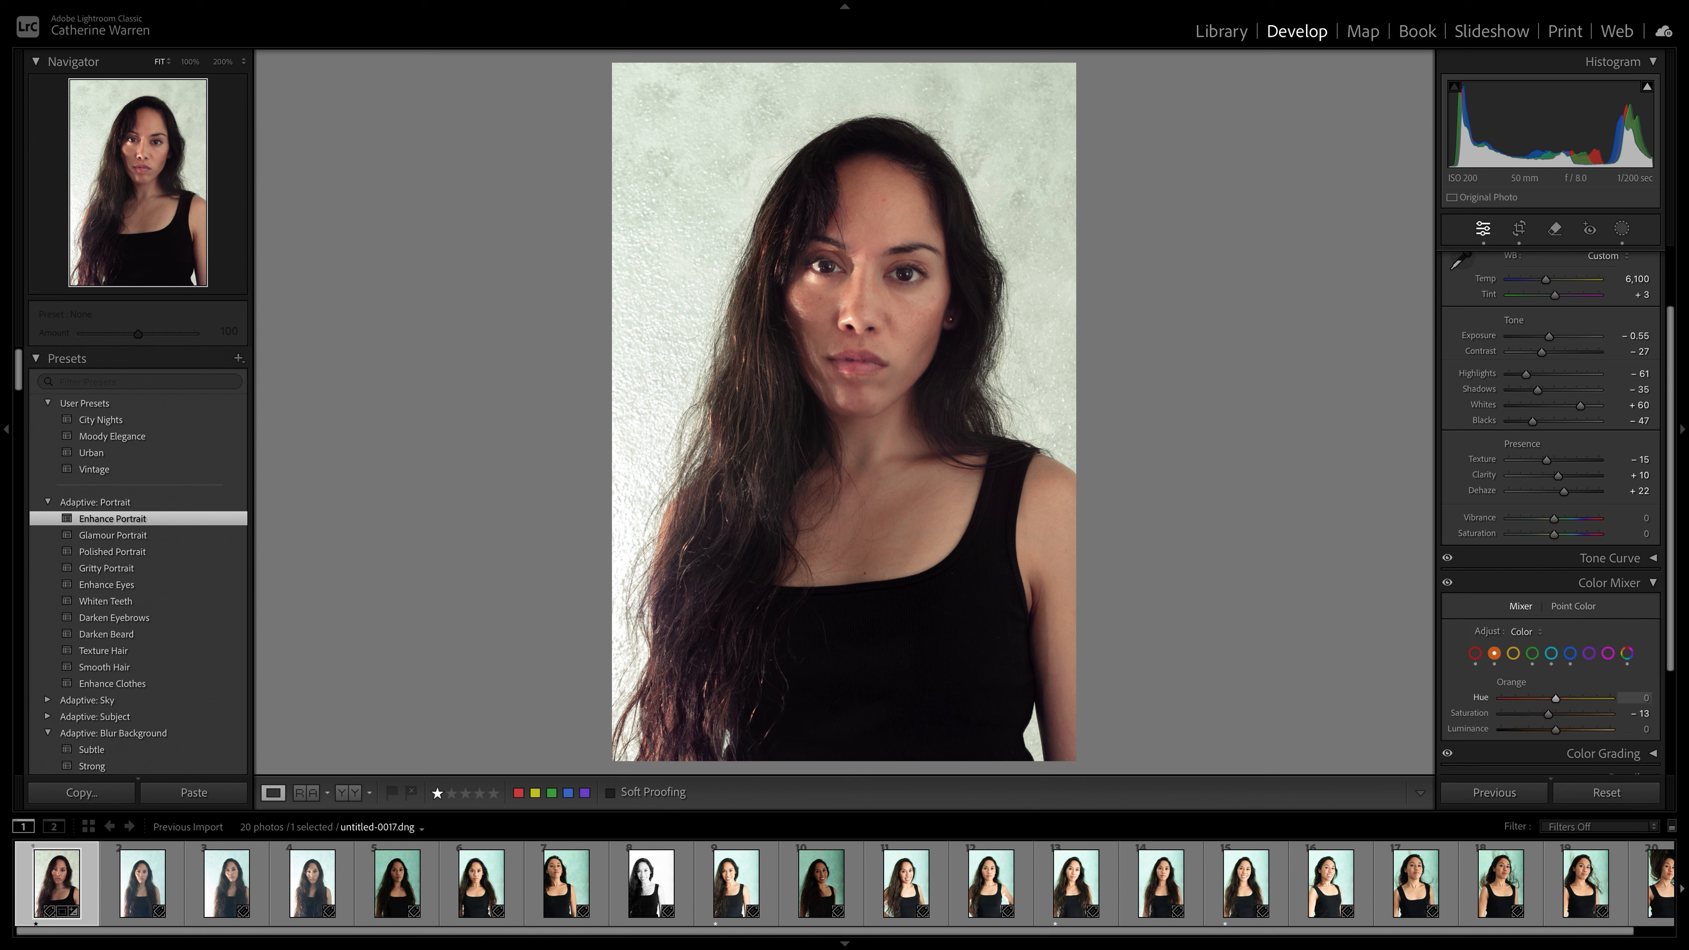
pyautogui.moveTo(1548, 714); pyautogui.dragTo(1540, 714)
pyautogui.click(1609, 583)
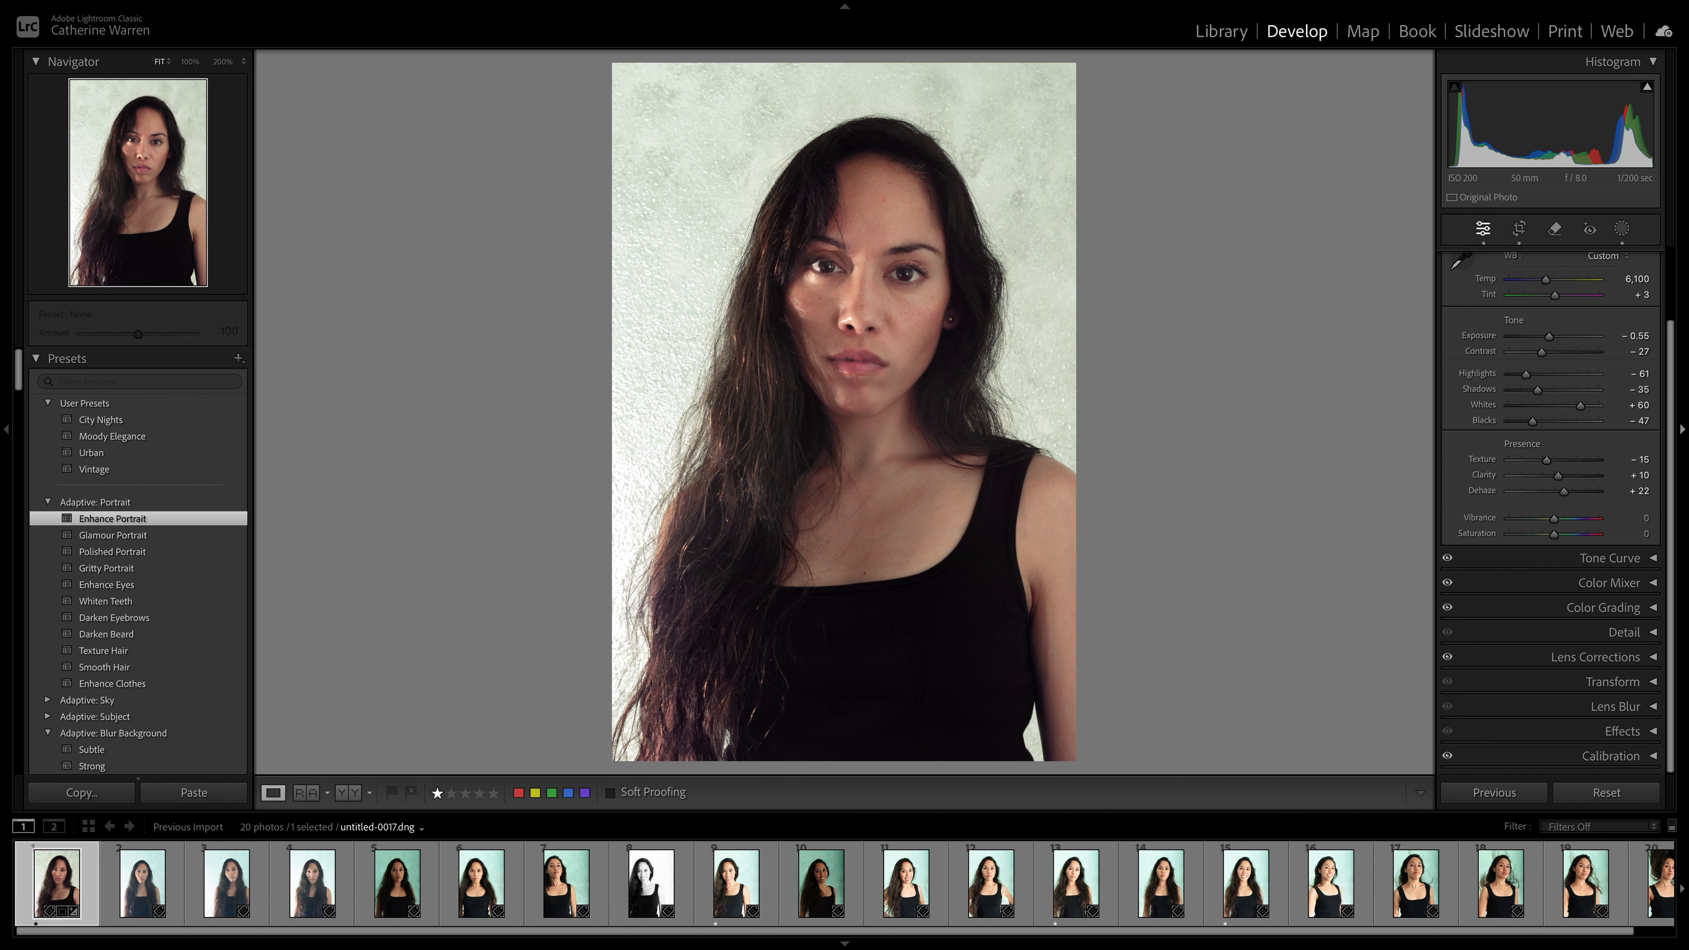
# Step: Compare the photo before and after the edits side by side, and return to the single-image view
pyautogui.scroll(3, 1549, 512)
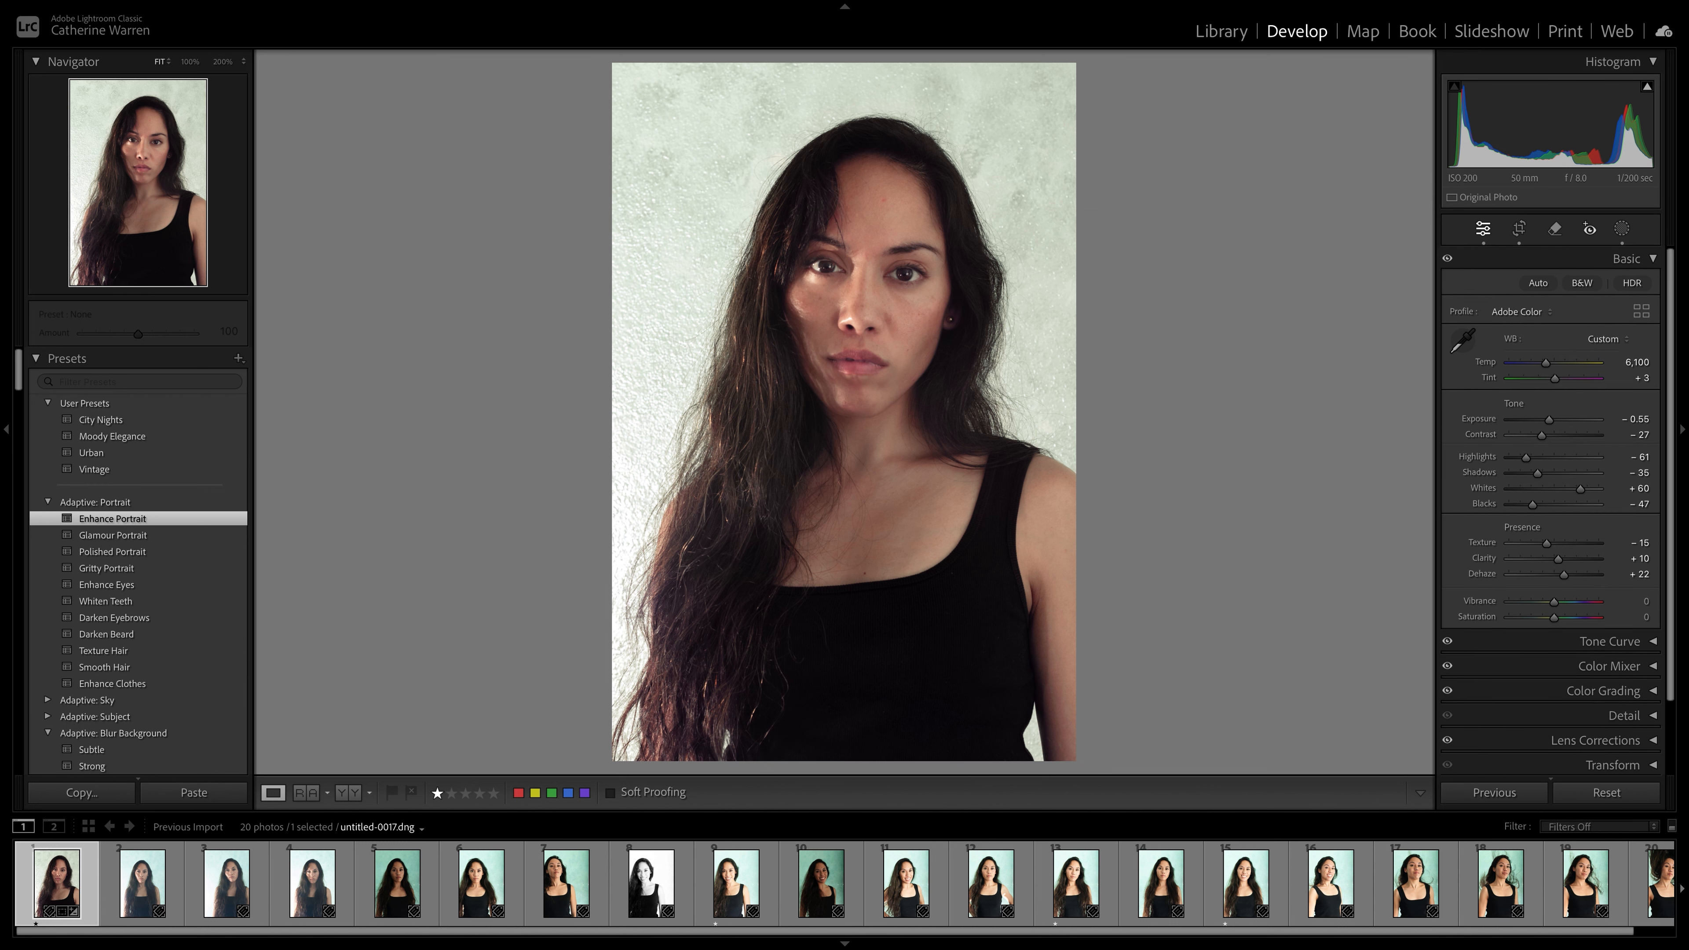
pyautogui.click(348, 793)
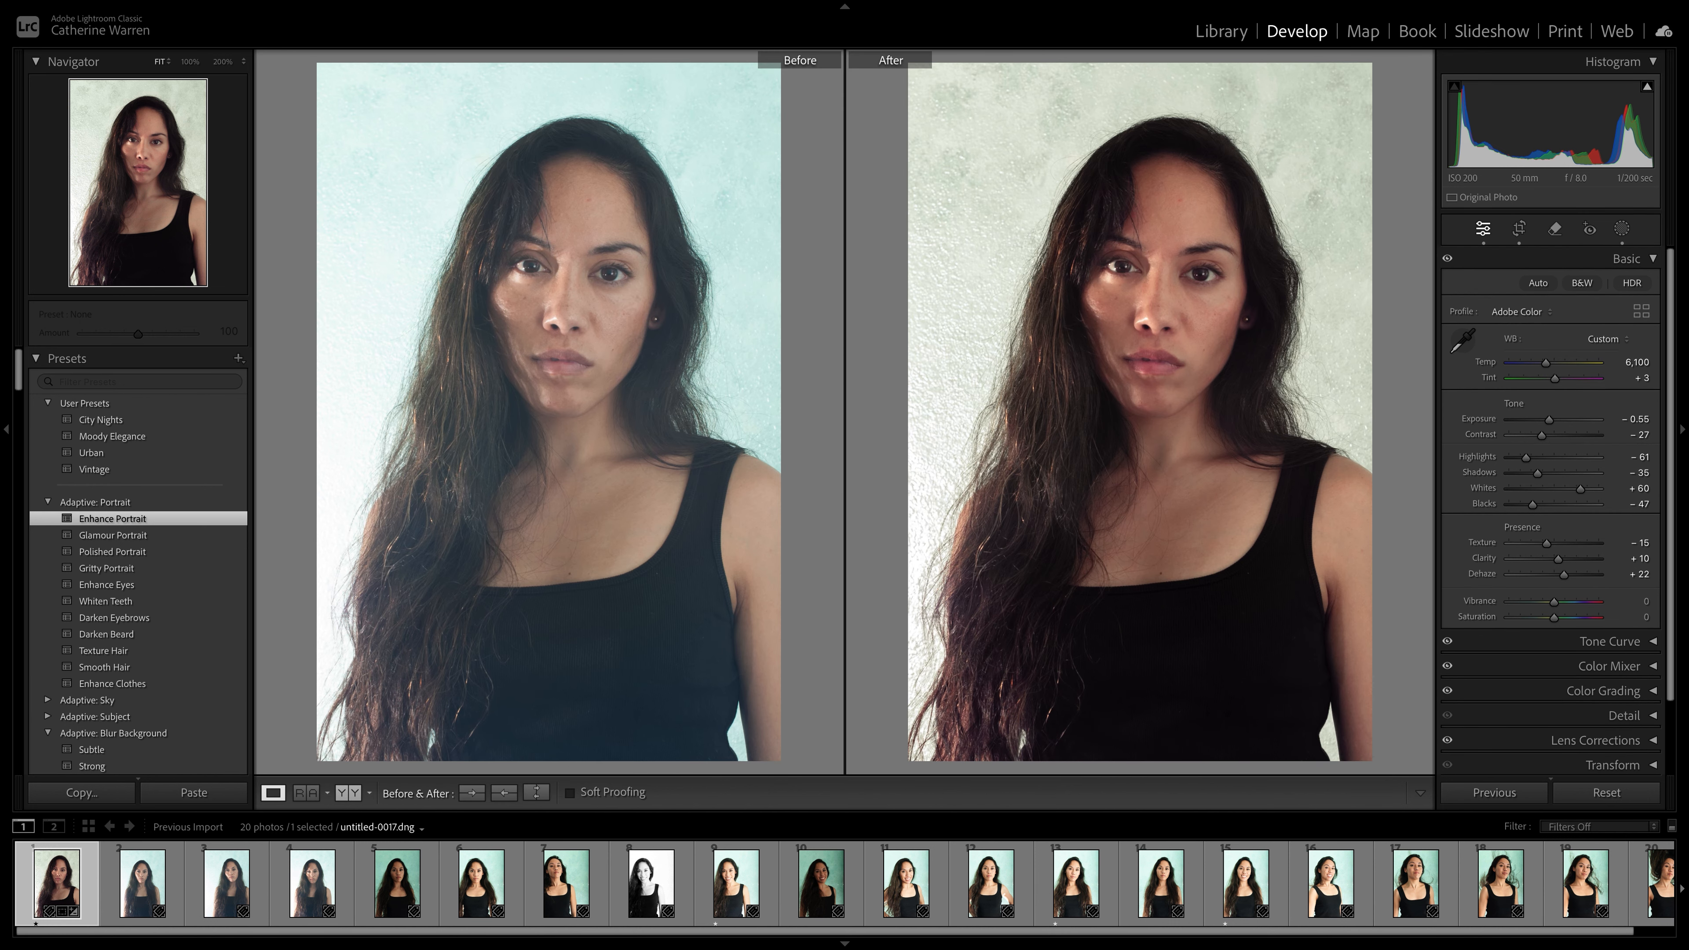
pyautogui.click(273, 793)
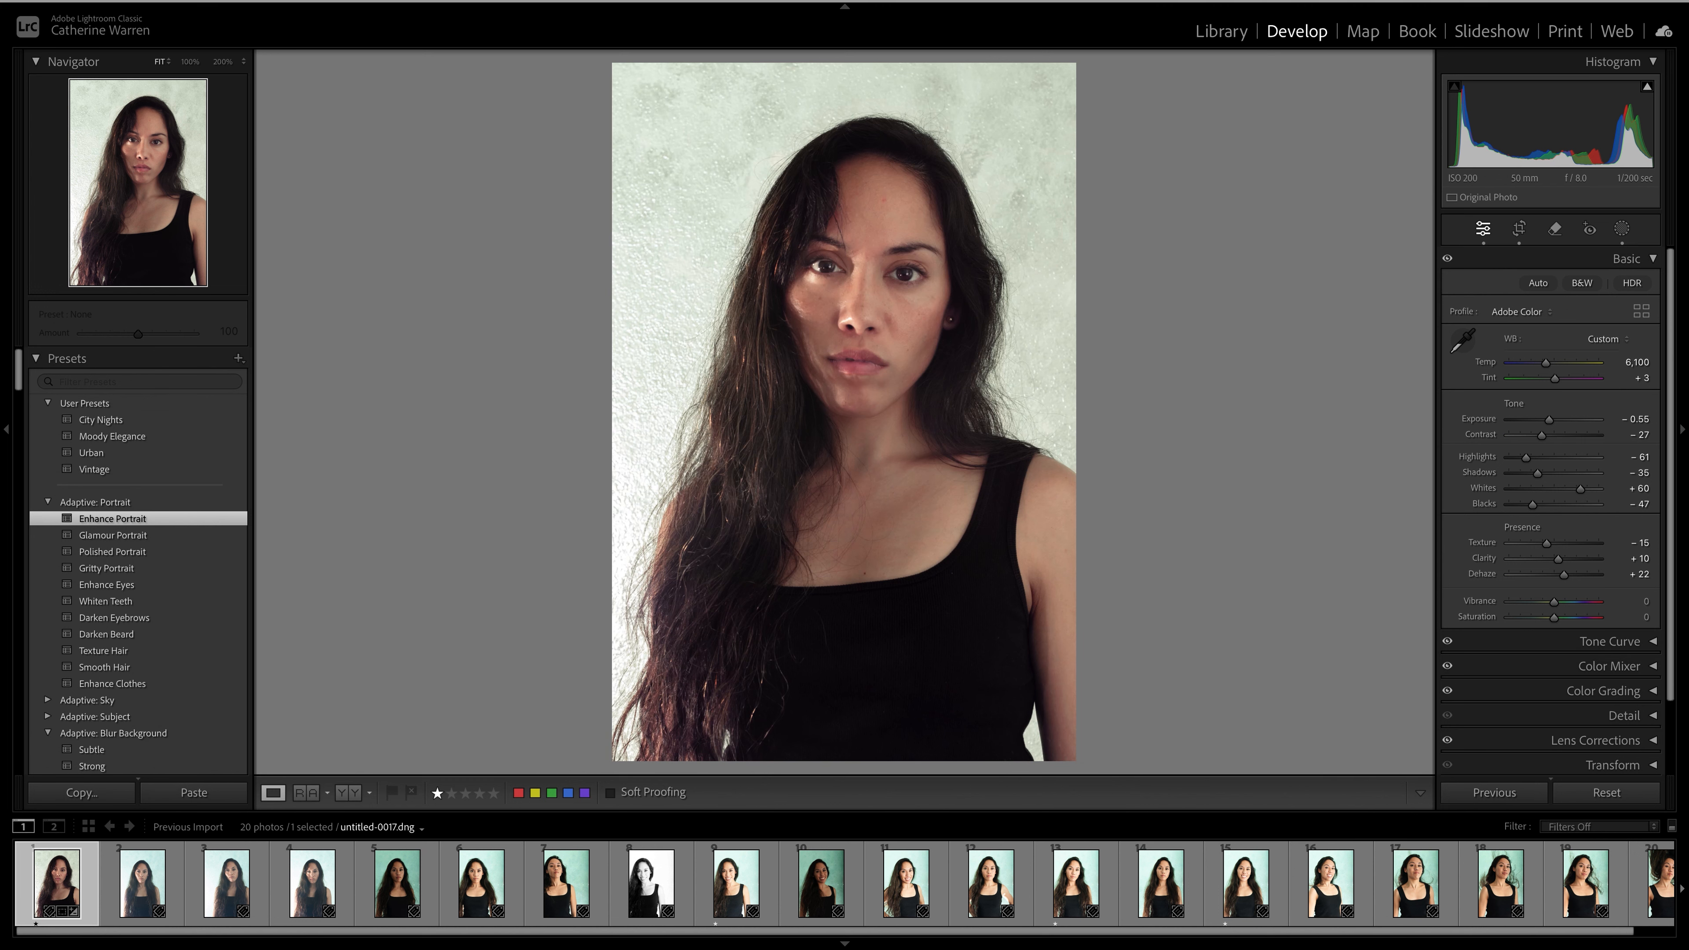
# Step: Create a new mask that selects the background and lower its exposure to −1.12
pyautogui.moveTo(1263, 2)
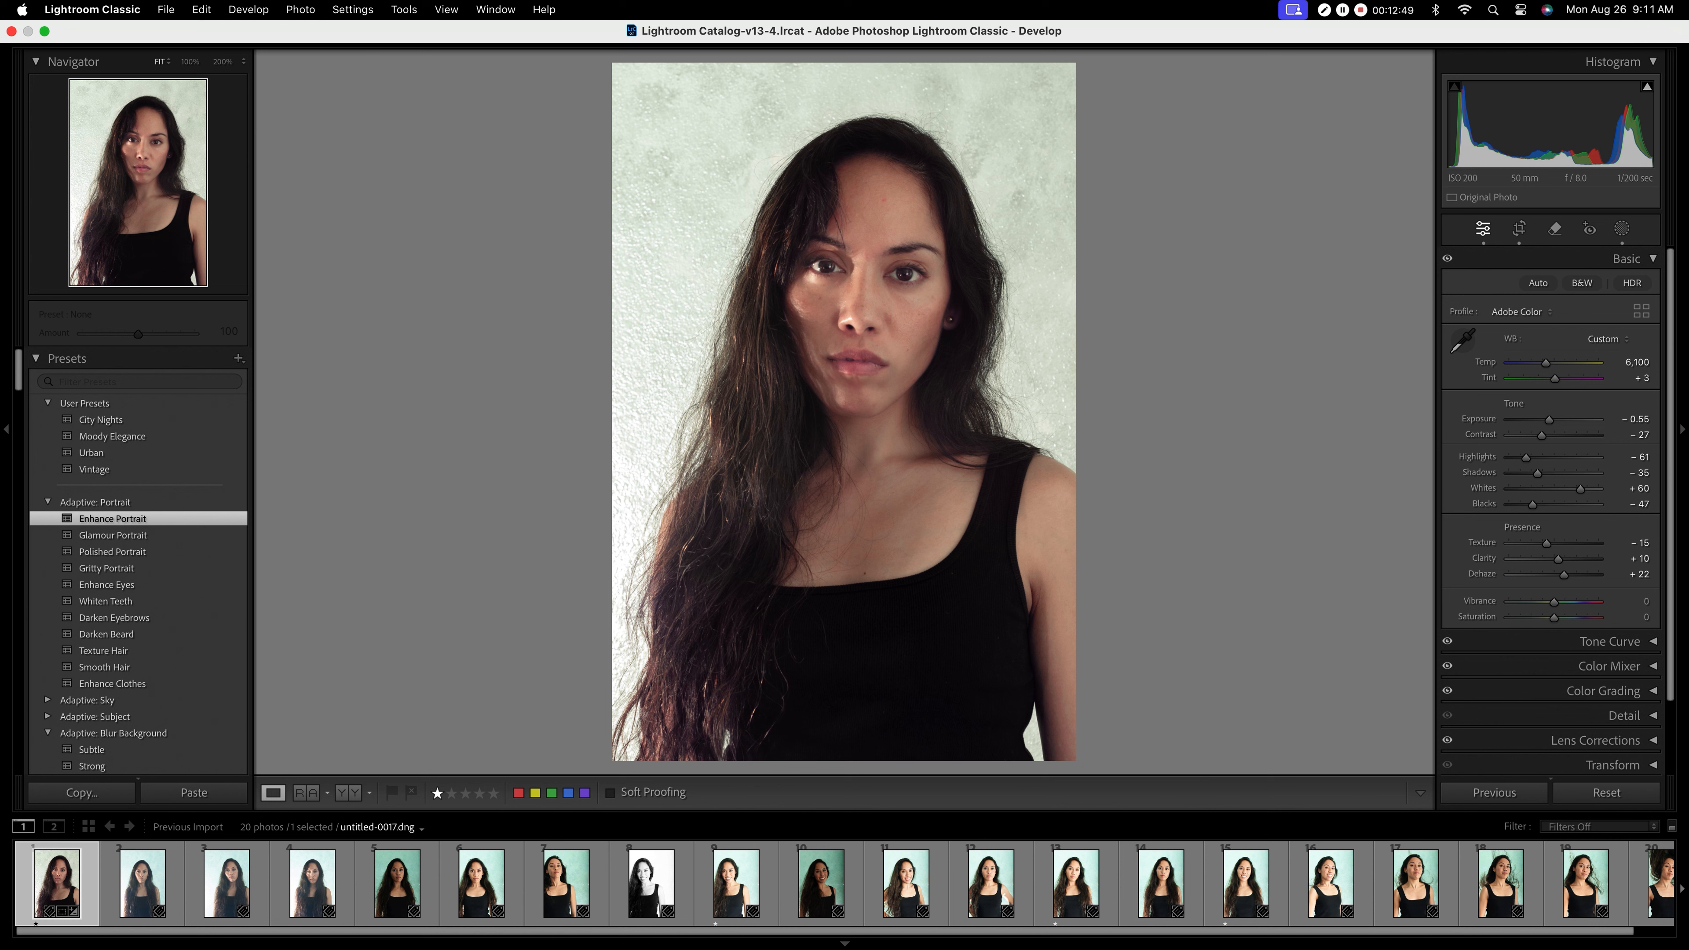
pyautogui.hotkey('shift', 'w')
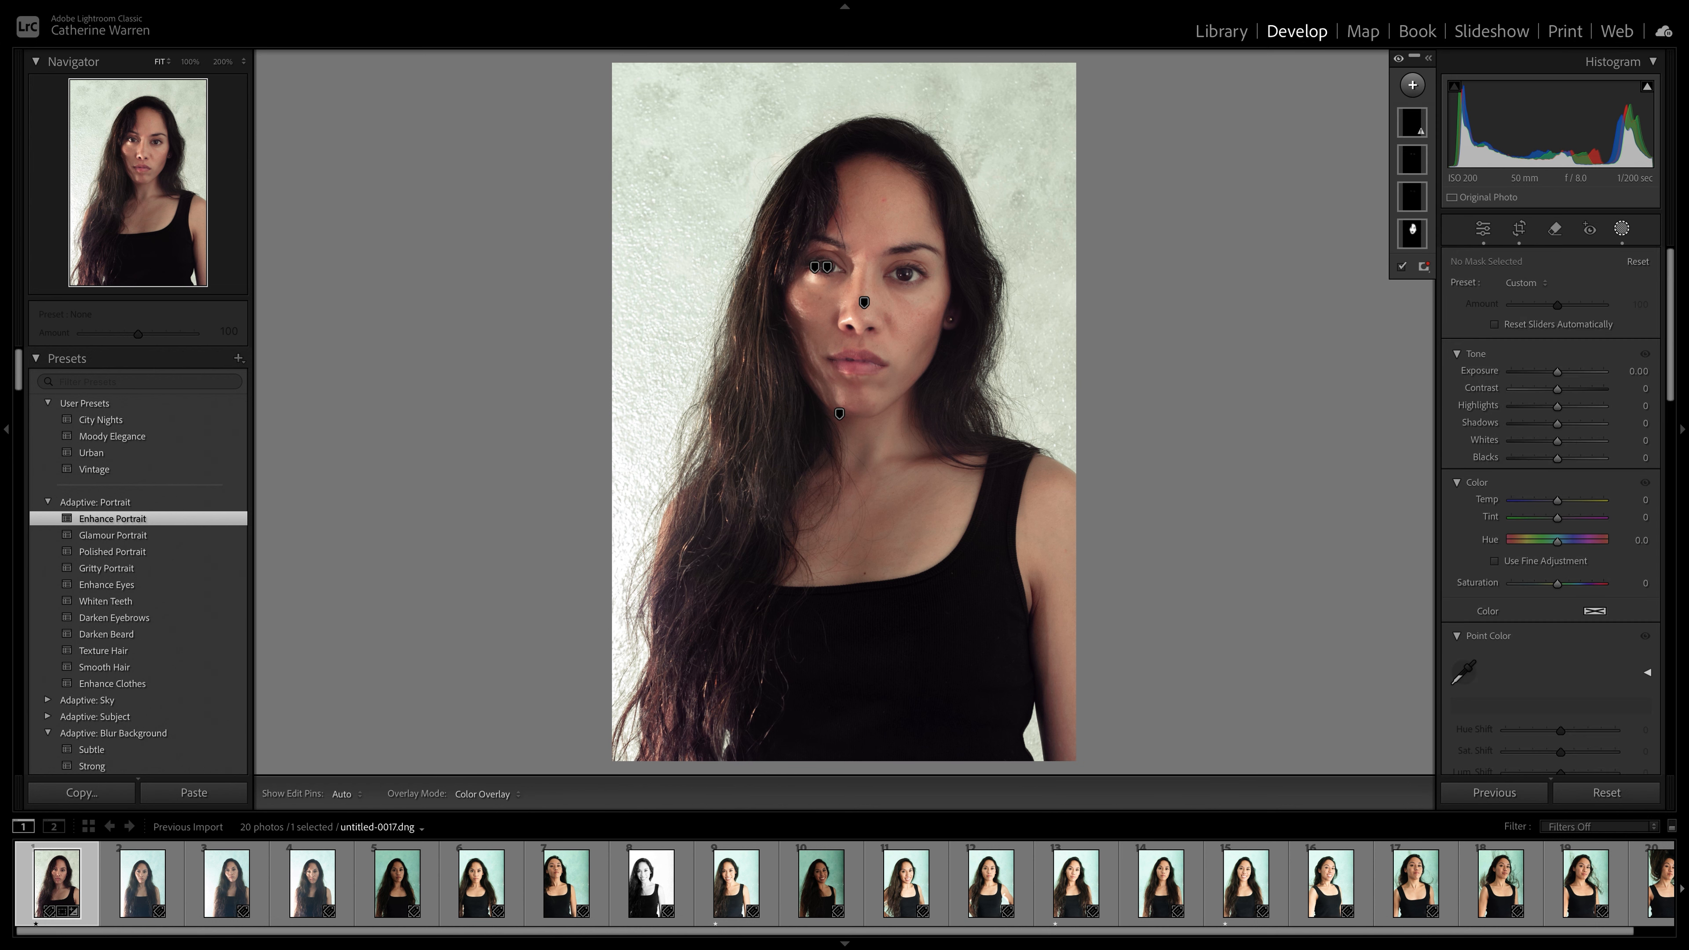
pyautogui.click(1413, 85)
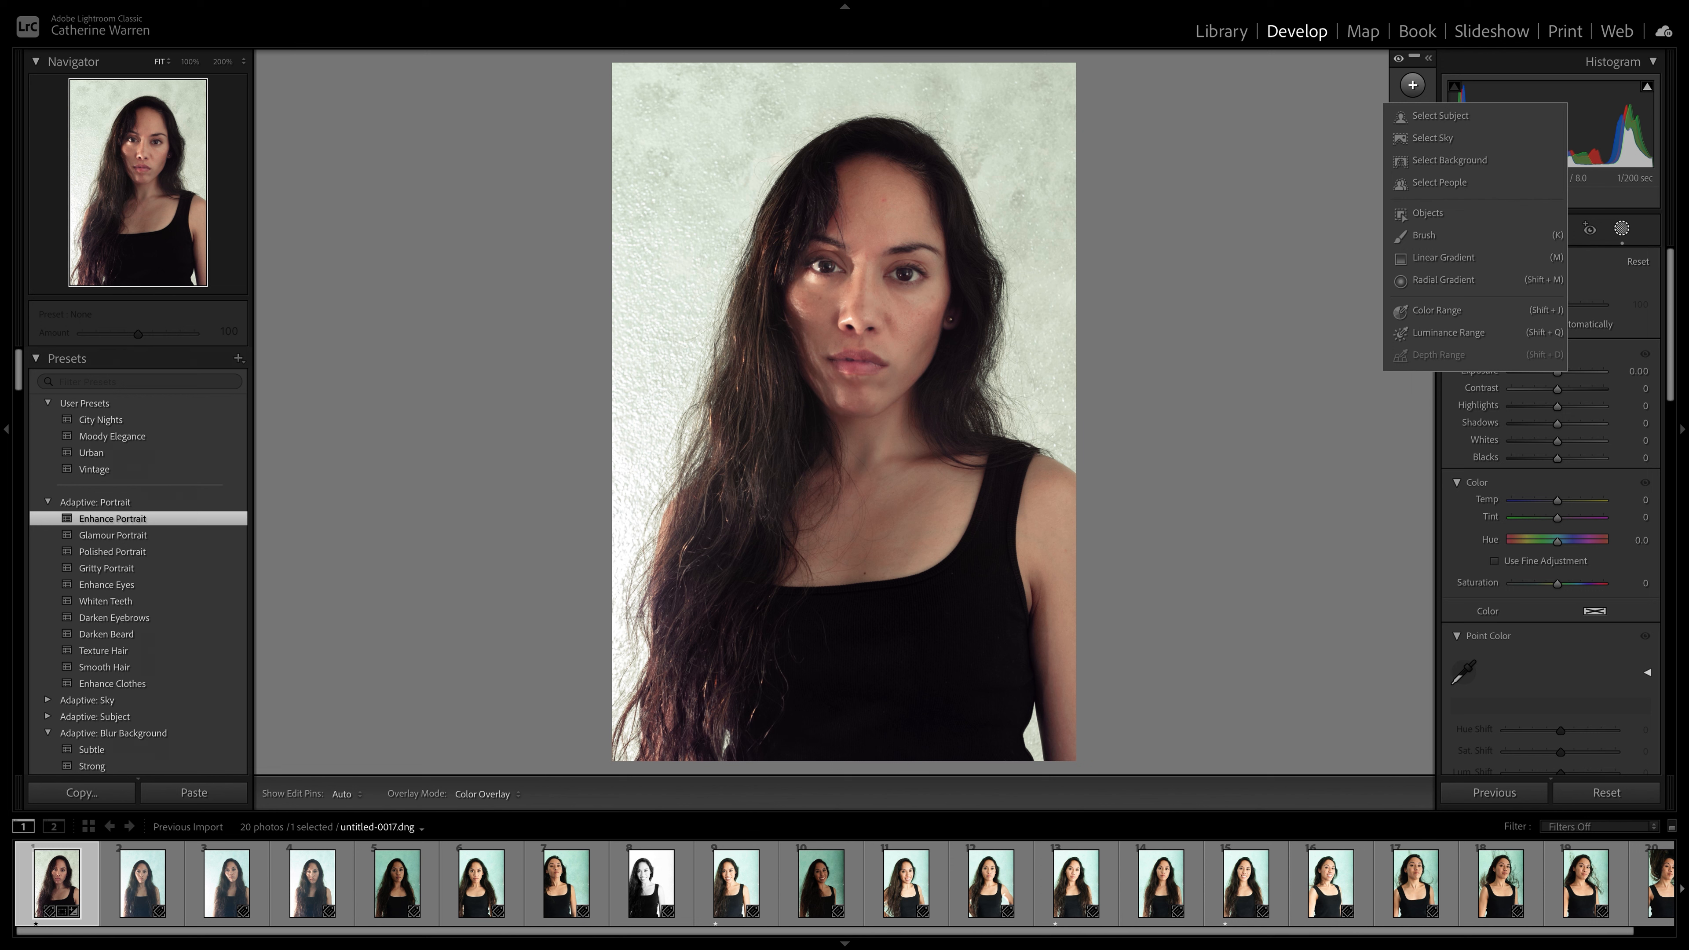
pyautogui.click(1450, 160)
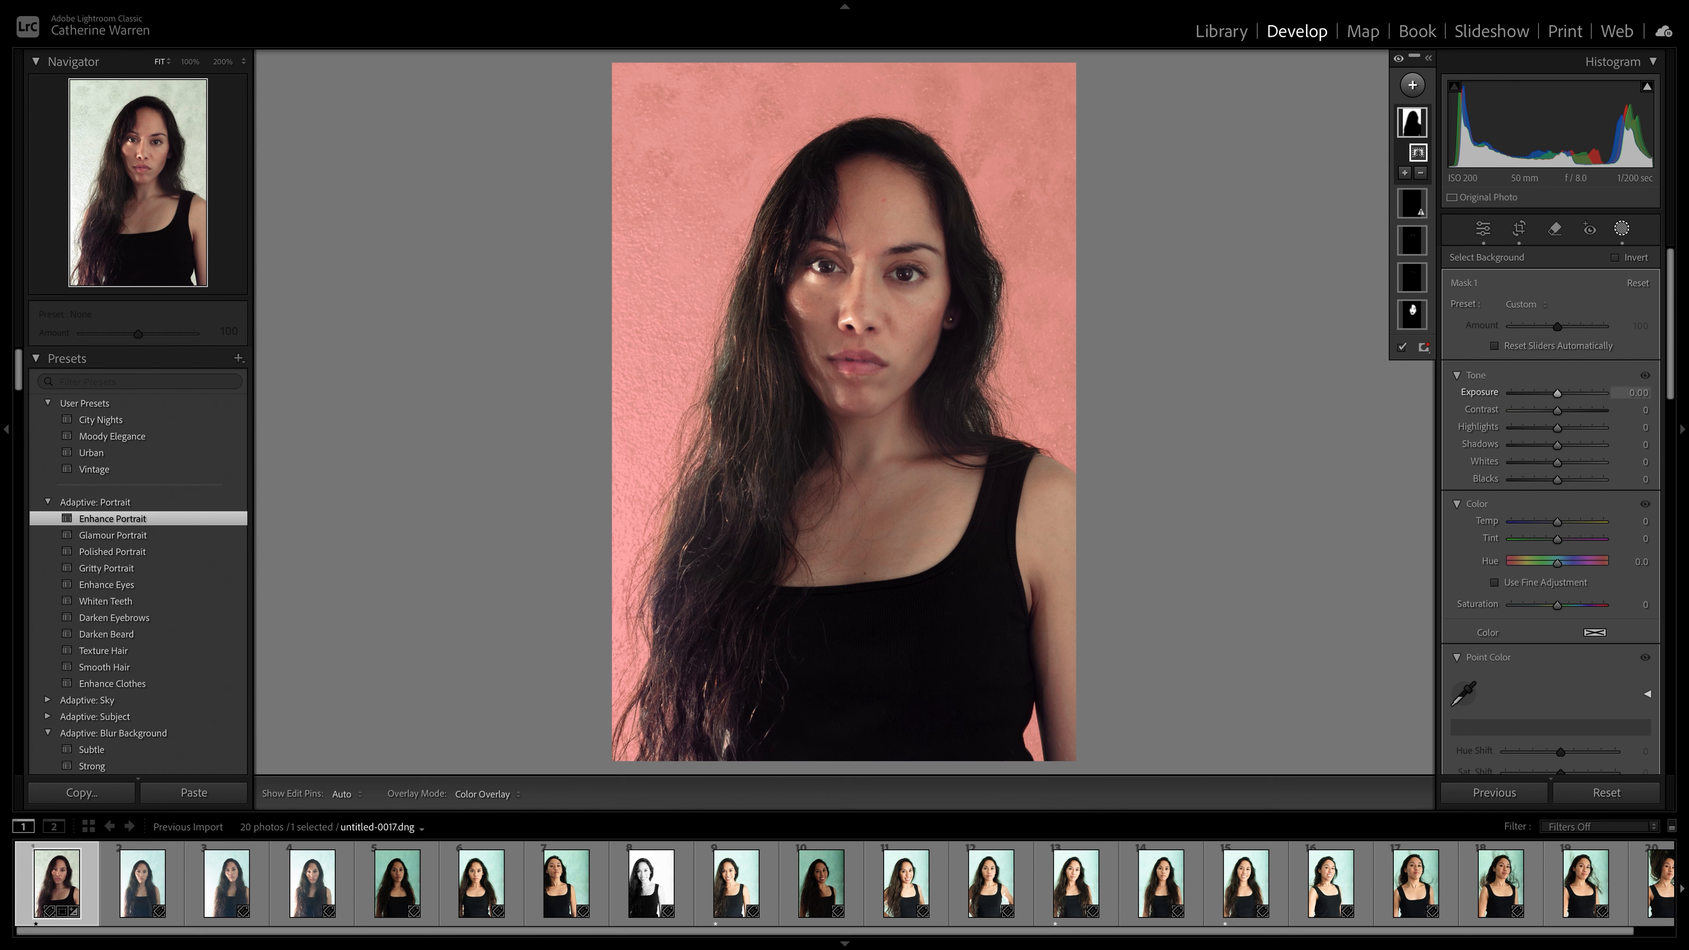
pyautogui.moveTo(1558, 393); pyautogui.dragTo(1544, 393)
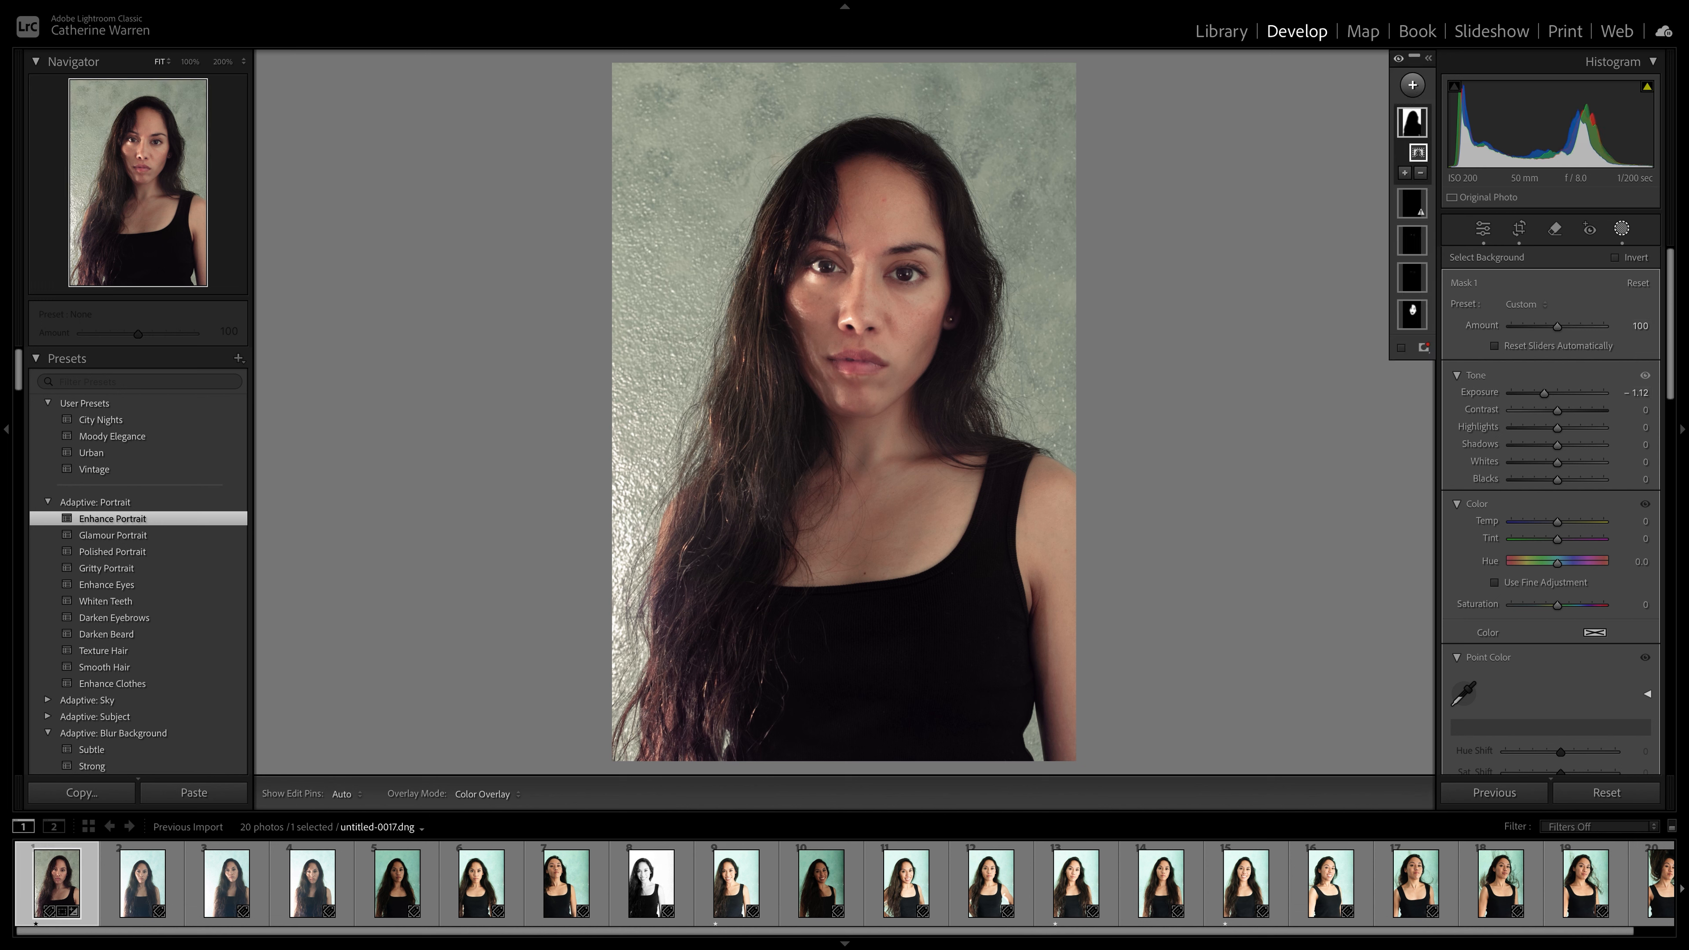
# Step: Try a warmer background mask temperature, settle on −27, and test a magenta tint before resetting it to 0
pyautogui.scroll(-5, 1556, 383)
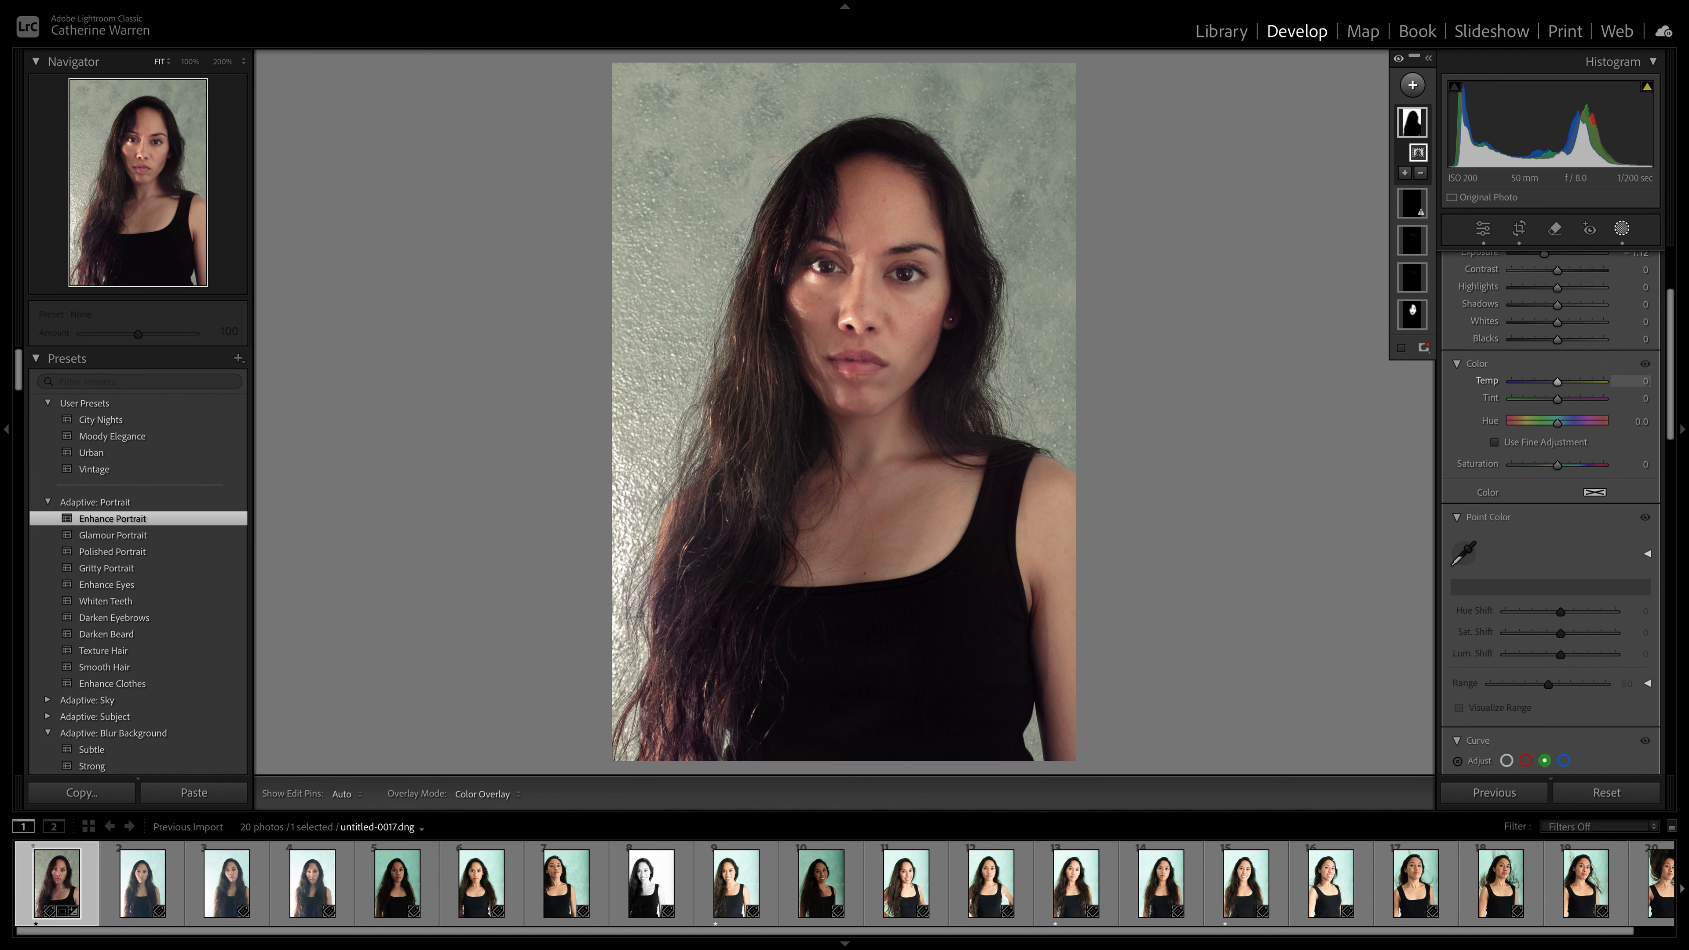
pyautogui.moveTo(1556, 381)
pyautogui.mouseDown()
pyautogui.moveTo(1596, 381)
pyautogui.moveTo(1575, 381)
pyautogui.mouseUp()
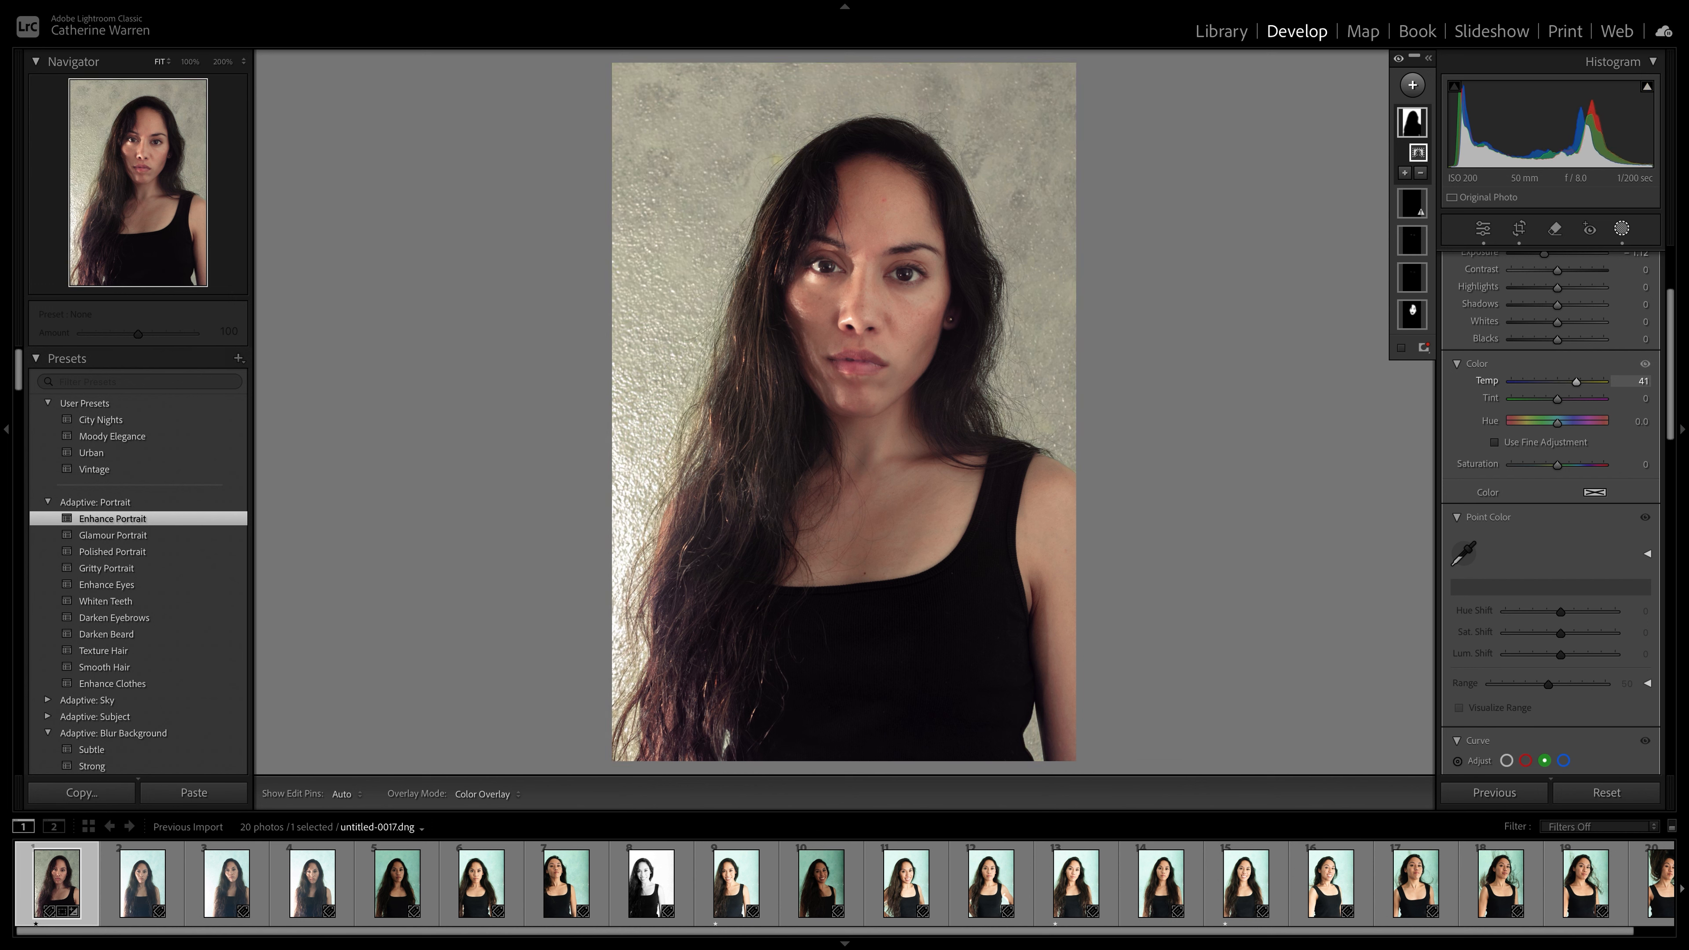
pyautogui.moveTo(1575, 382); pyautogui.dragTo(1545, 381)
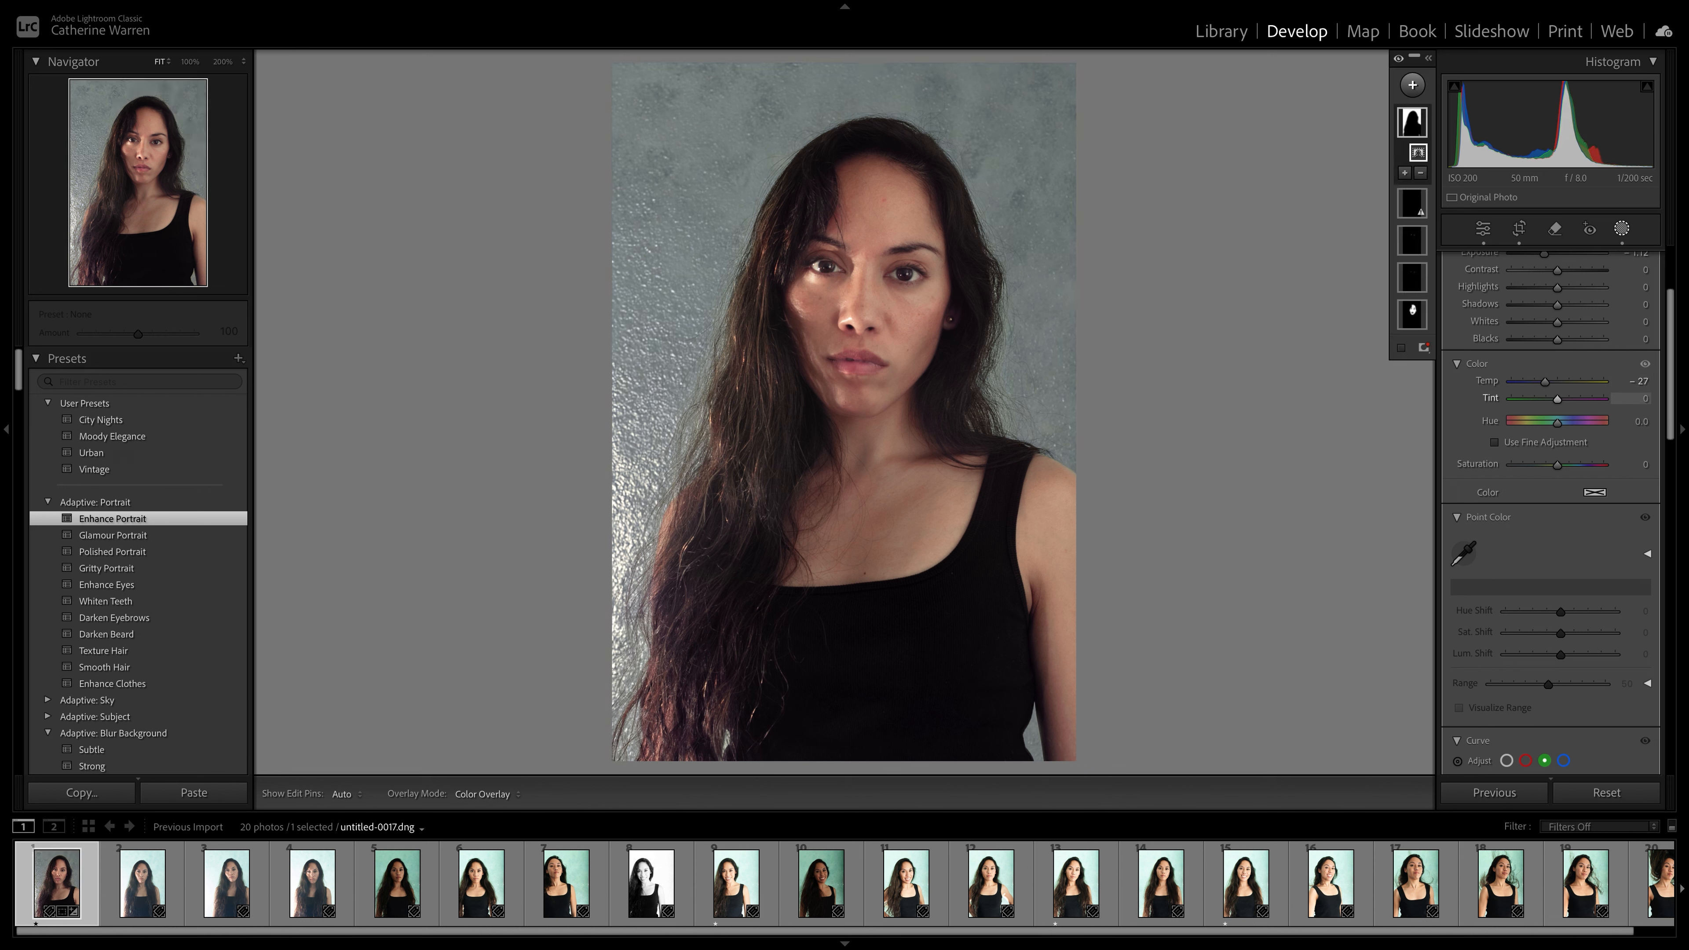
pyautogui.moveTo(1556, 398)
pyautogui.mouseDown()
pyautogui.moveTo(1541, 398)
pyautogui.moveTo(1575, 398)
pyautogui.mouseUp()
pyautogui.doubleClick(1573, 399)
# Step: Lower the background mask's saturation to −46
pyautogui.scroll(-3, 1556, 420)
pyautogui.moveTo(1556, 346); pyautogui.dragTo(1537, 345)
pyautogui.scroll(-1, 1550, 514)
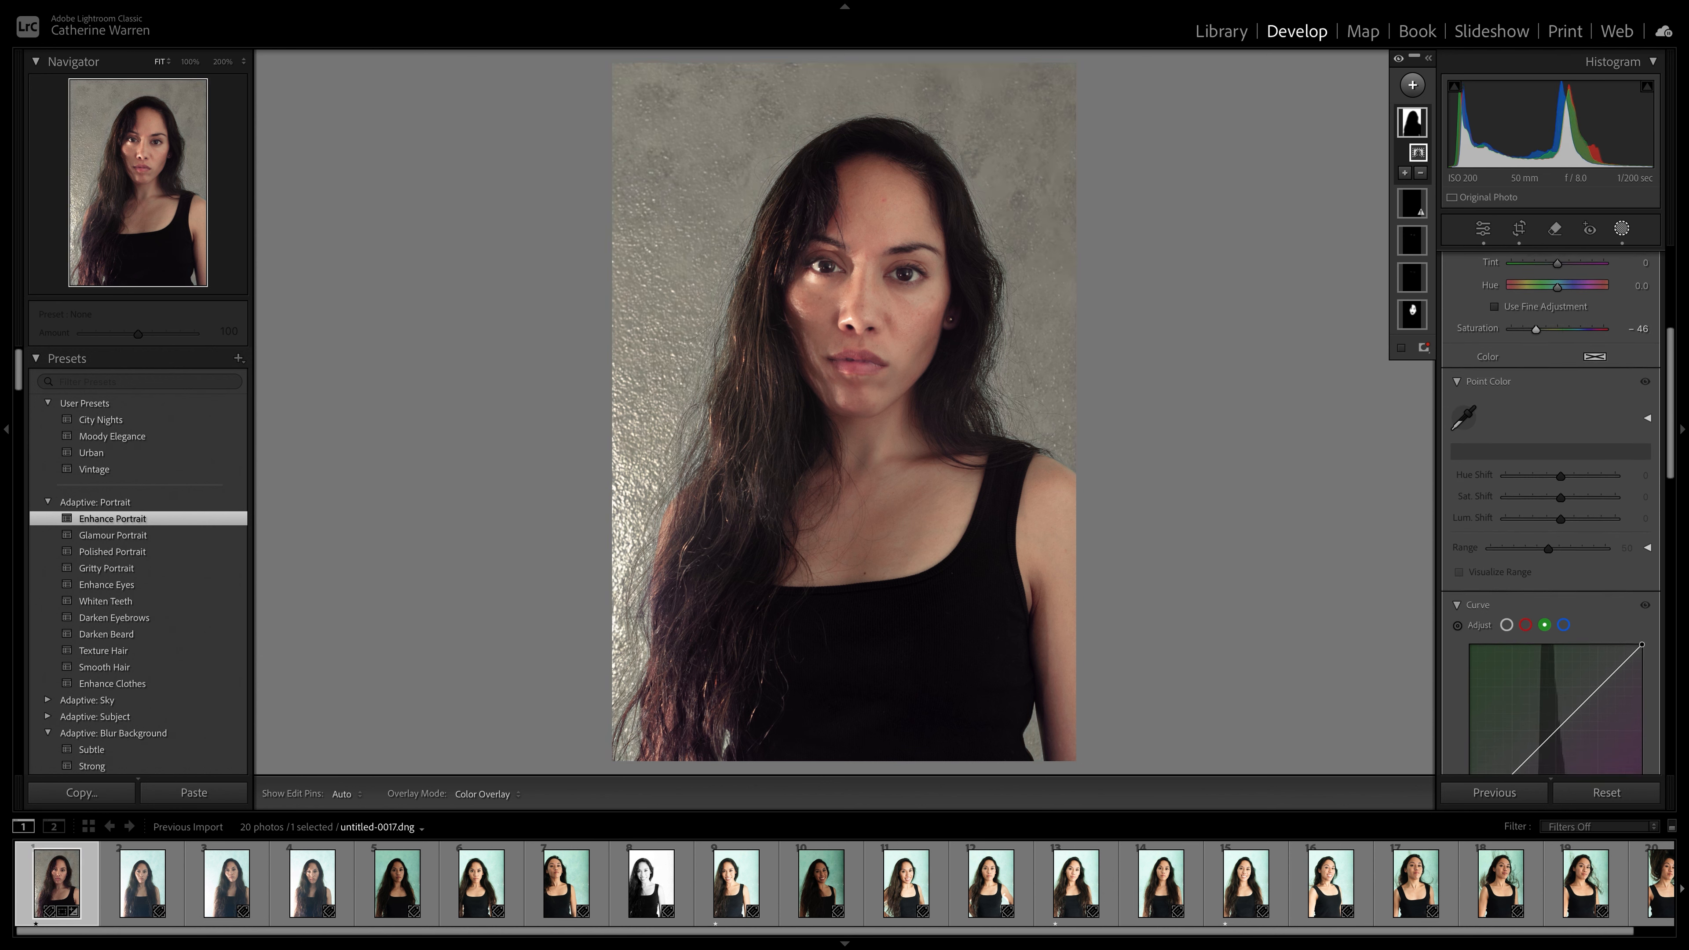
# Step: Raise the background mask's exposure to −0.76 and lower its contrast to −69
pyautogui.scroll(7, 1550, 513)
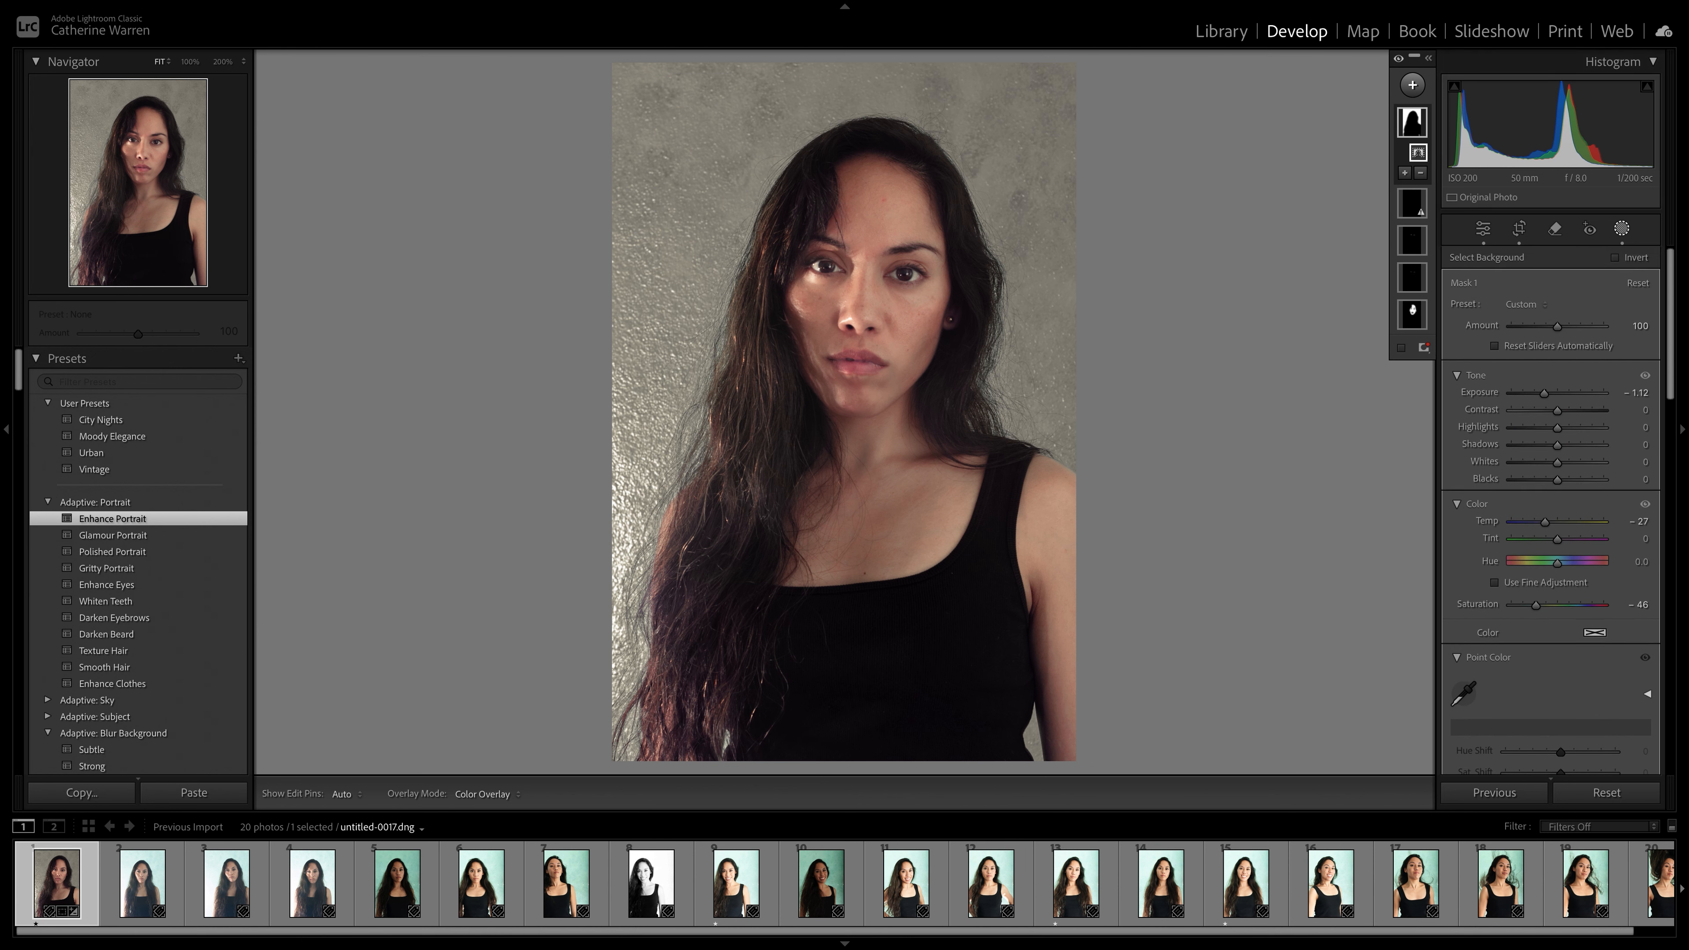
pyautogui.moveTo(1544, 394); pyautogui.dragTo(1547, 394)
pyautogui.scroll(-3, 1551, 505)
pyautogui.scroll(-1, 1551, 506)
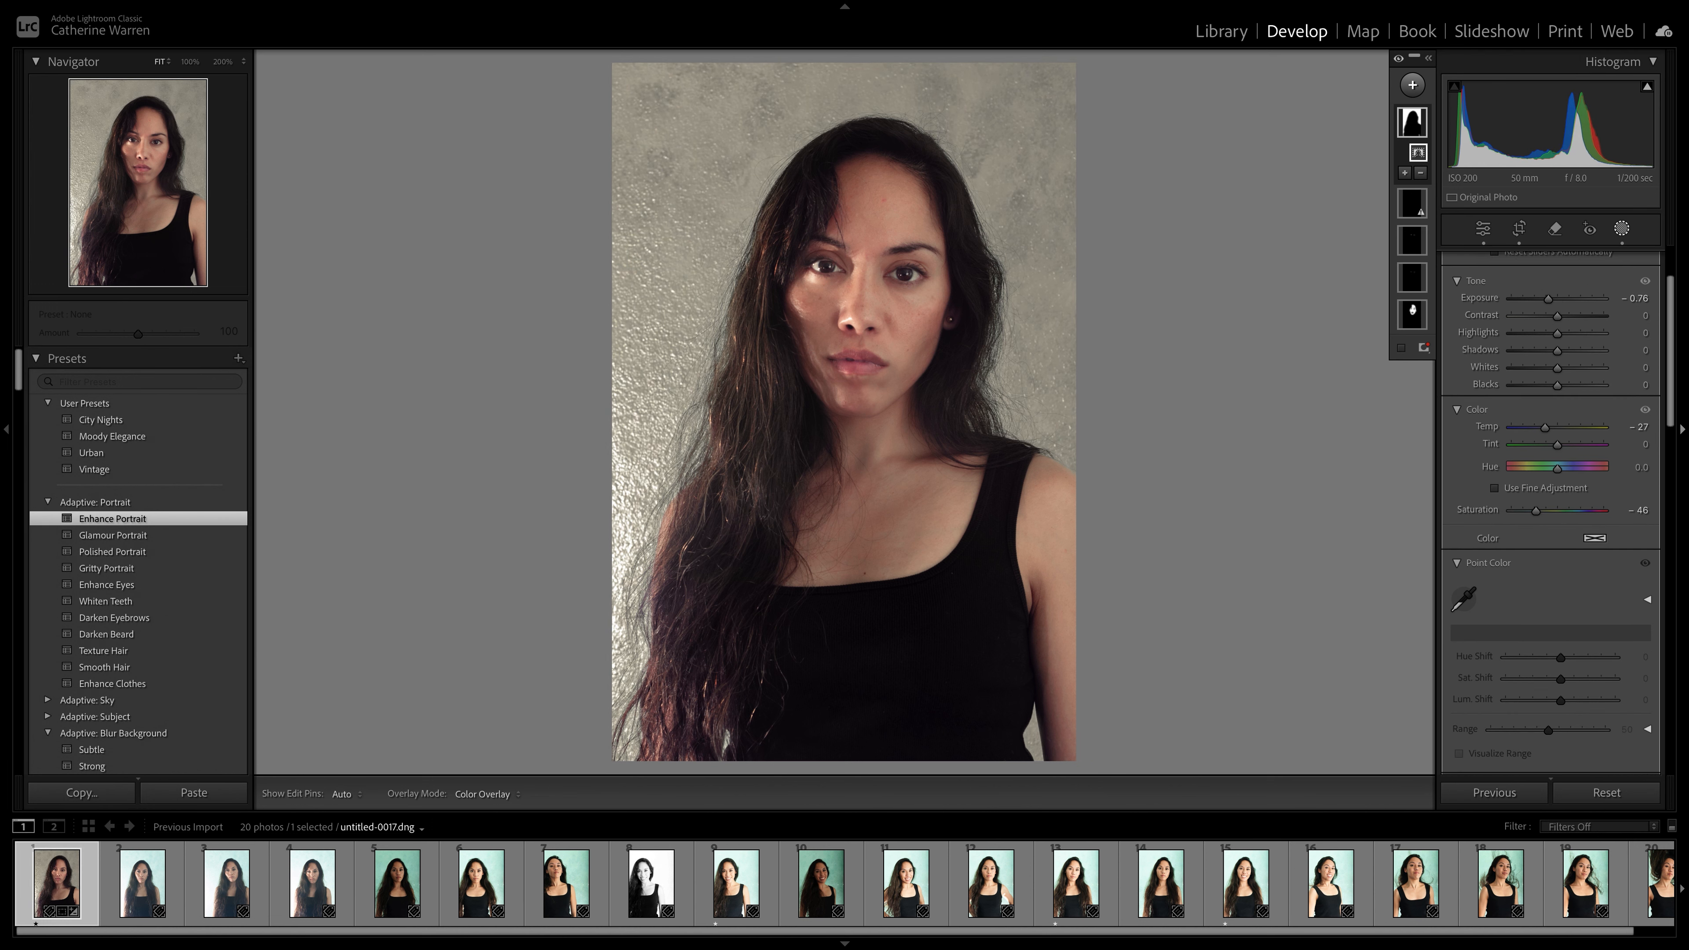
pyautogui.moveTo(1556, 315)
pyautogui.mouseDown()
pyautogui.moveTo(1588, 315)
pyautogui.moveTo(1524, 316)
pyautogui.mouseUp()
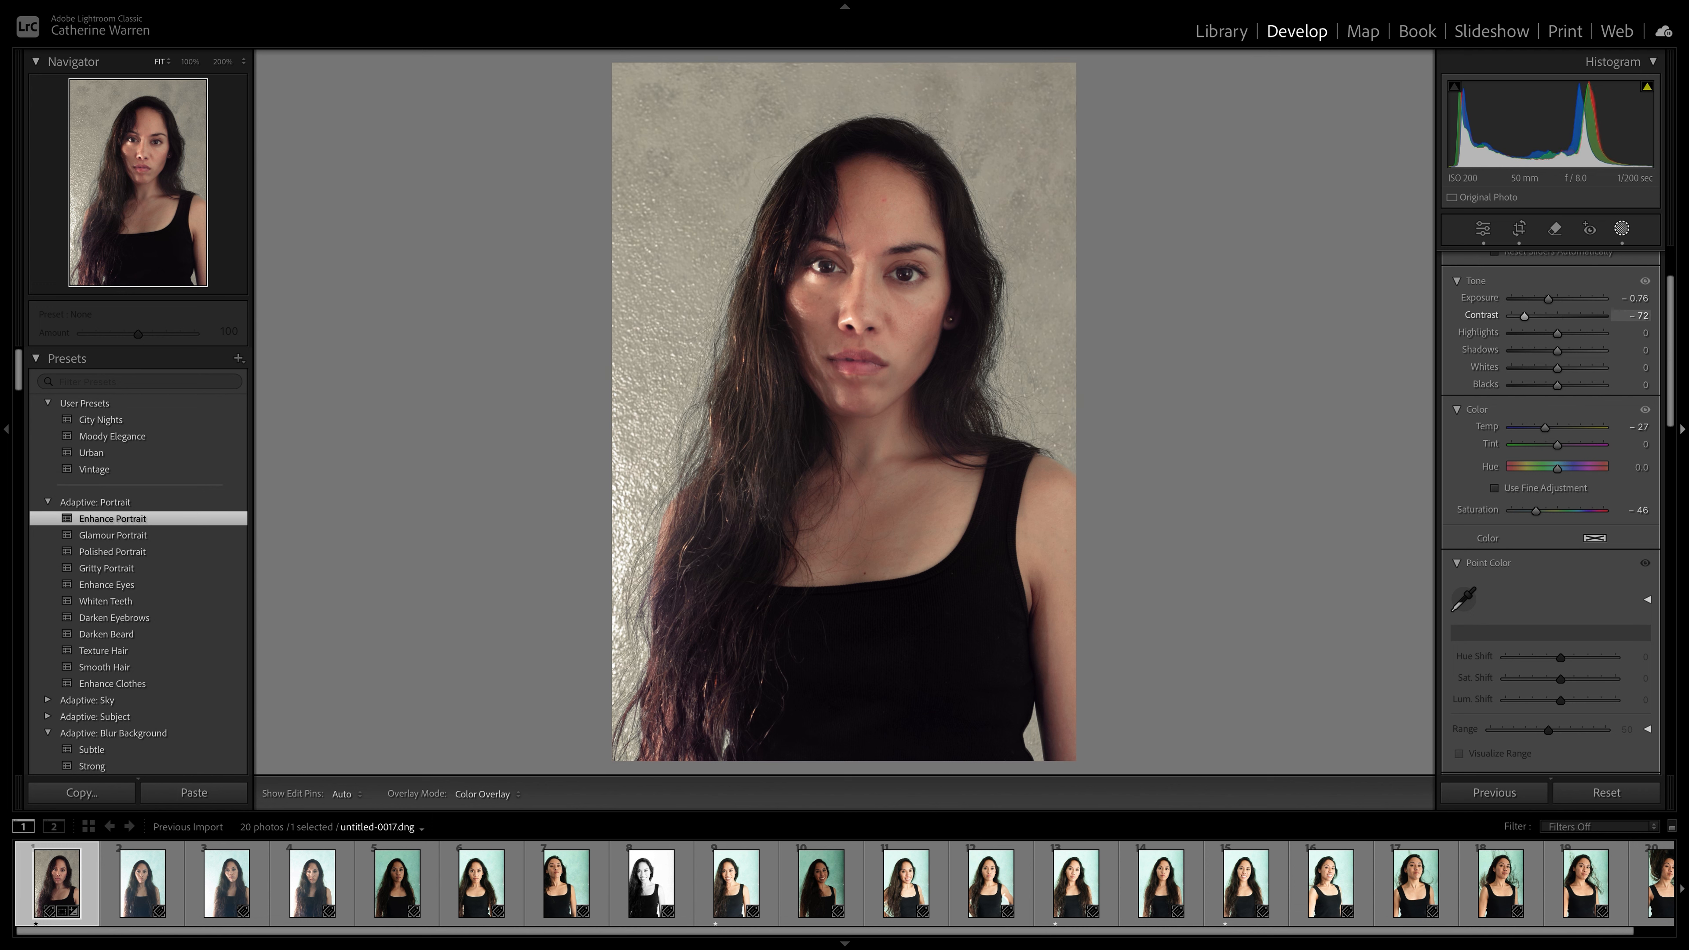
# Step: Set the background mask's highlights to −14 and its shadows to 30
pyautogui.moveTo(1557, 333); pyautogui.dragTo(1575, 333)
pyautogui.moveTo(1563, 334); pyautogui.dragTo(1550, 333)
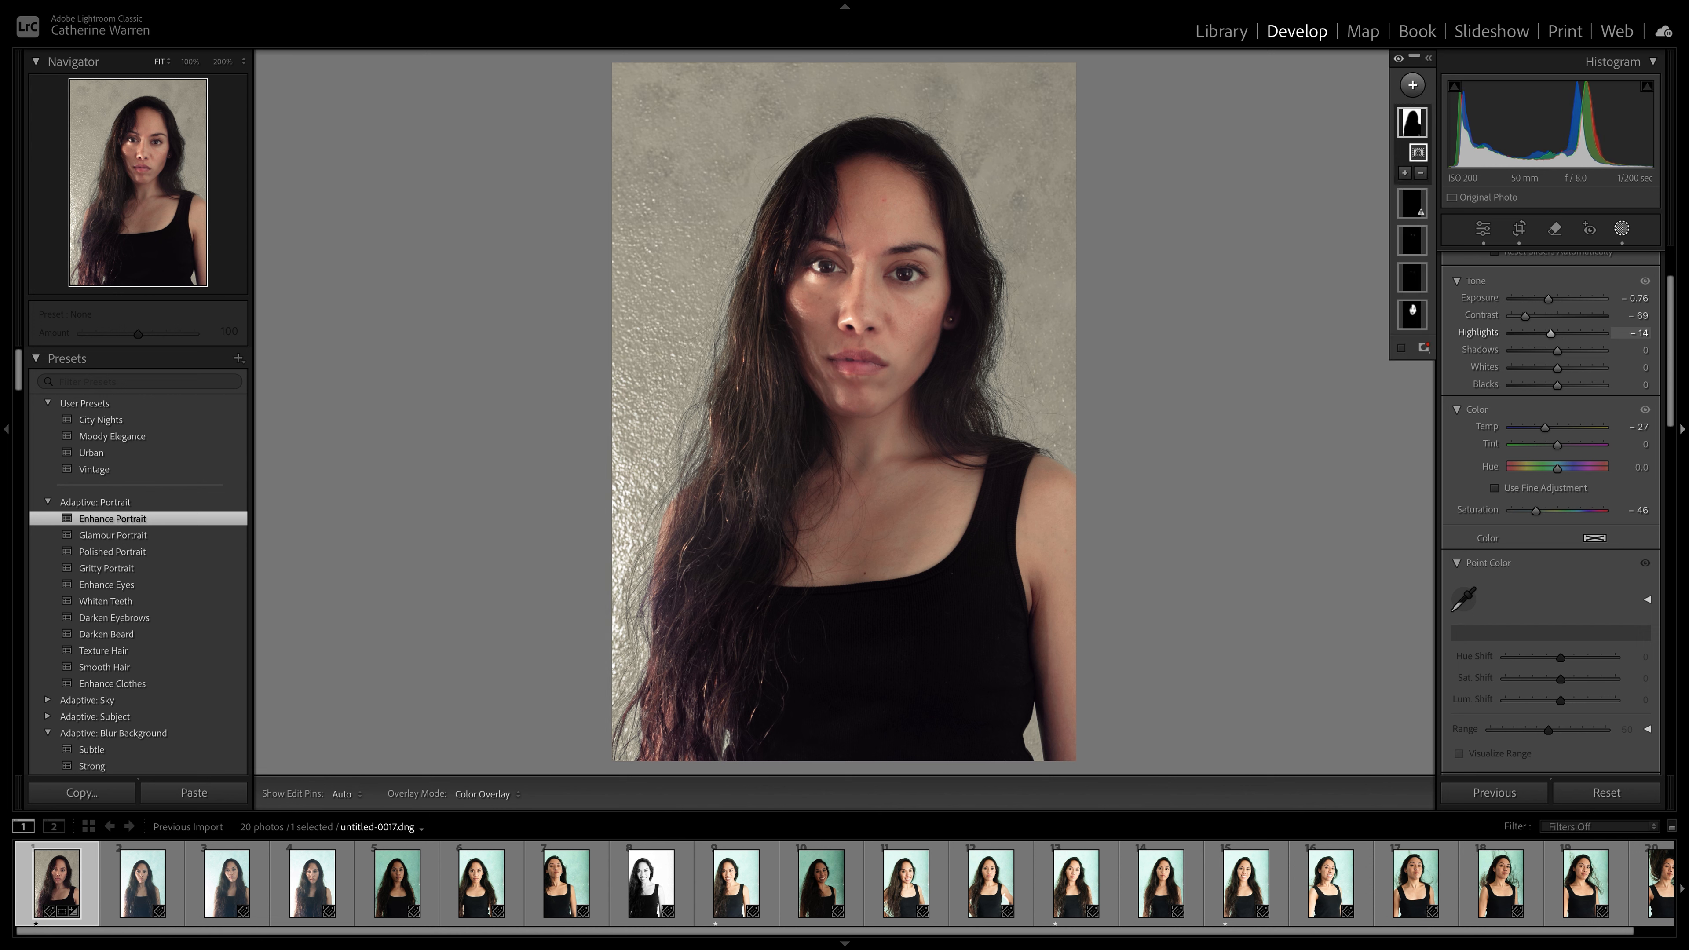
pyautogui.moveTo(1556, 350); pyautogui.dragTo(1571, 350)
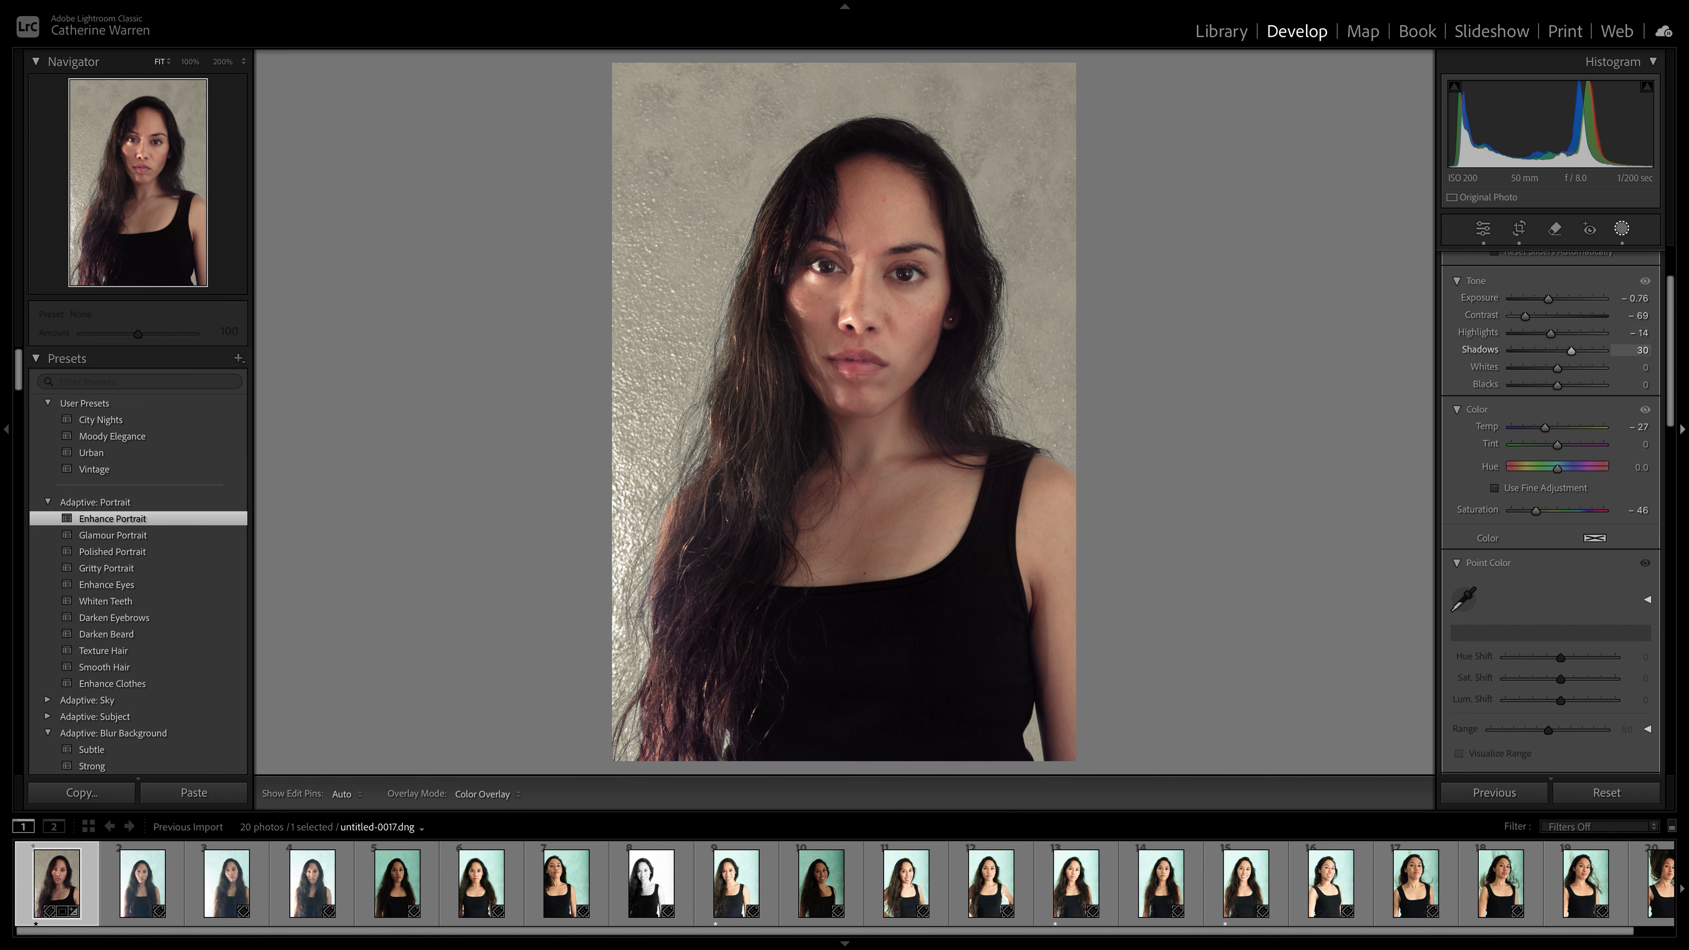
# Step: Try stronger whites and blacks shifts on the background mask, and settle on whites −8 and blacks −7
pyautogui.moveTo(1556, 368); pyautogui.dragTo(1528, 367)
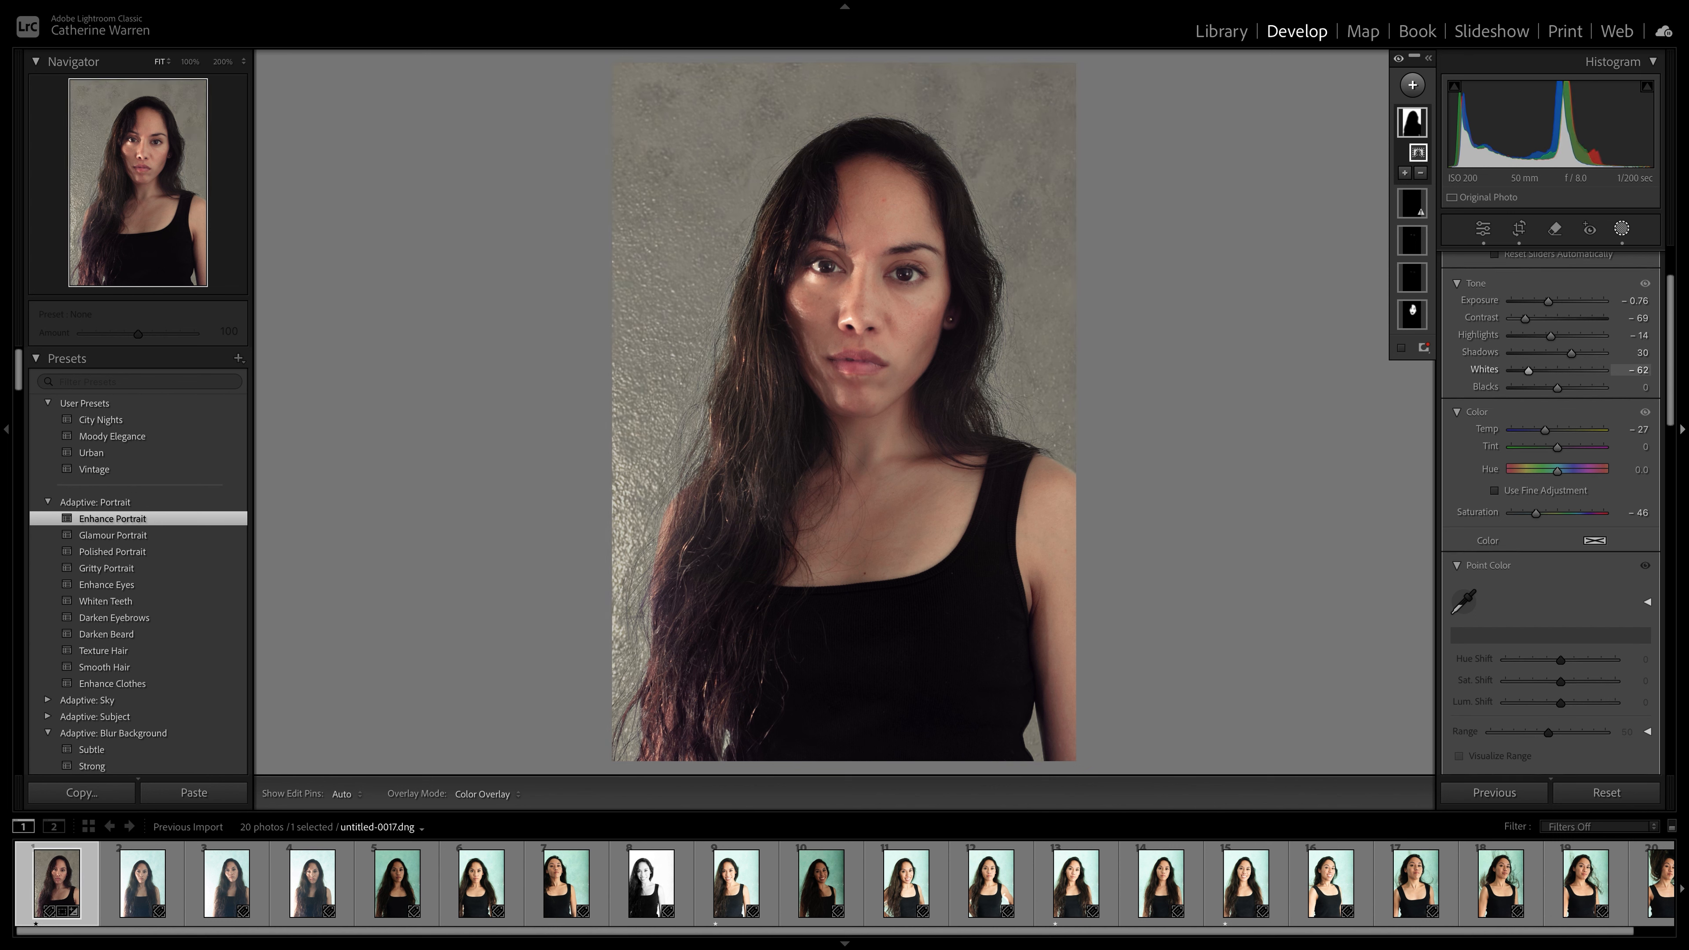
pyautogui.scroll(1, 1528, 370)
pyautogui.moveTo(1531, 382); pyautogui.dragTo(1553, 382)
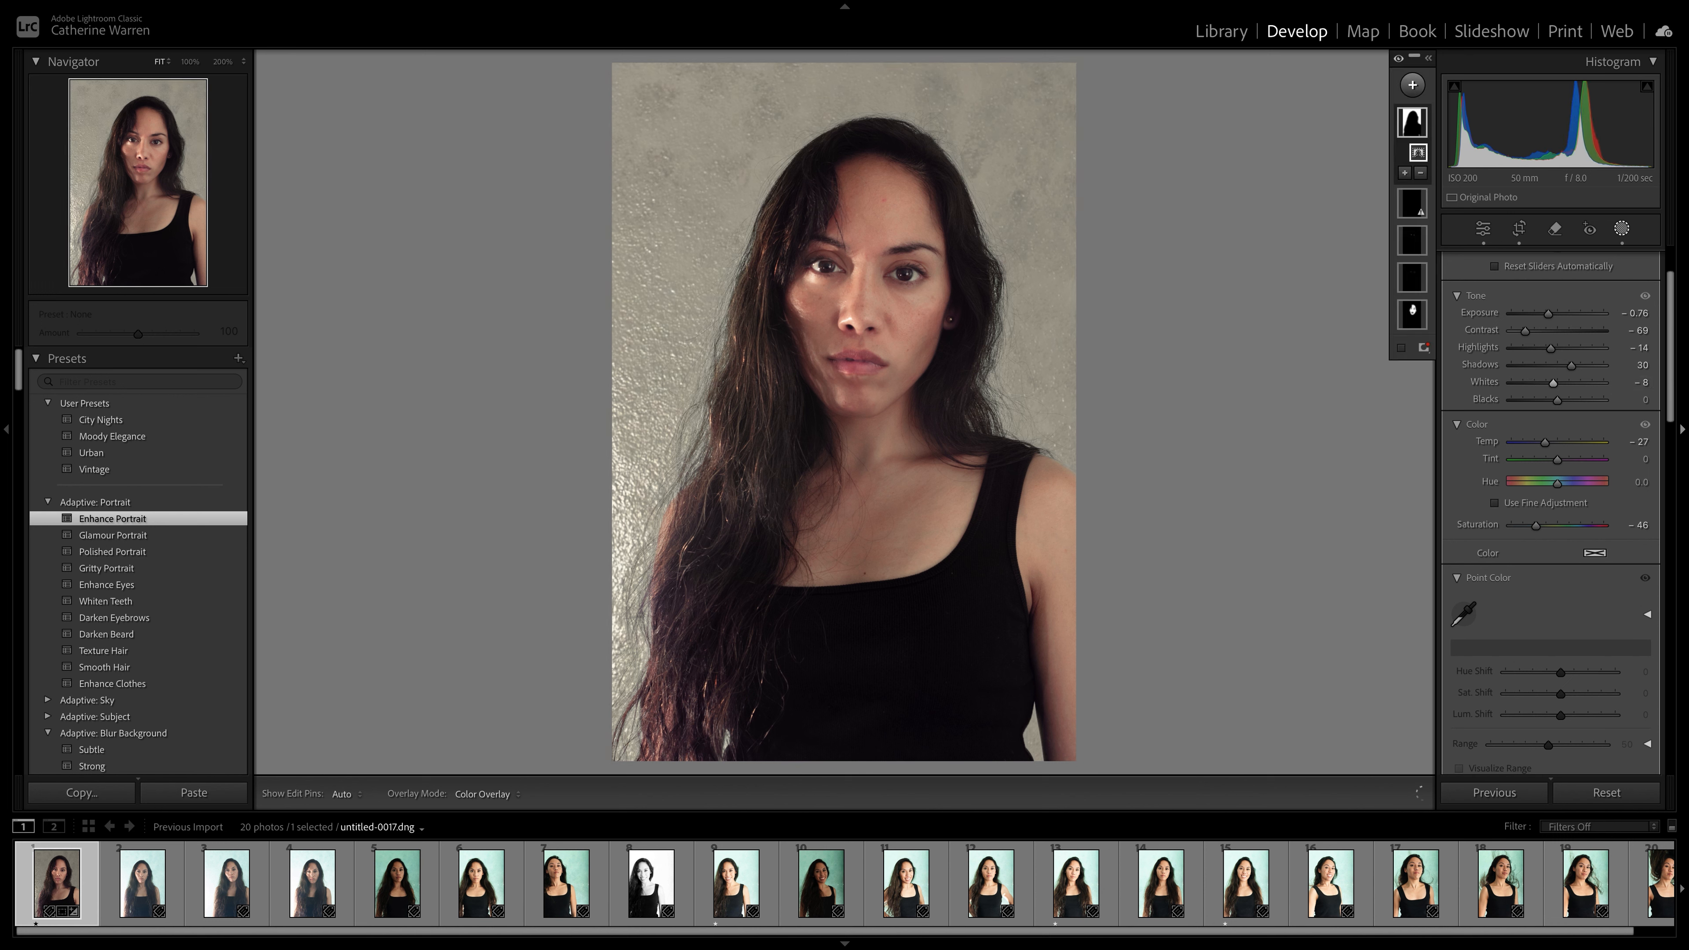
pyautogui.moveTo(1557, 400); pyautogui.dragTo(1519, 400)
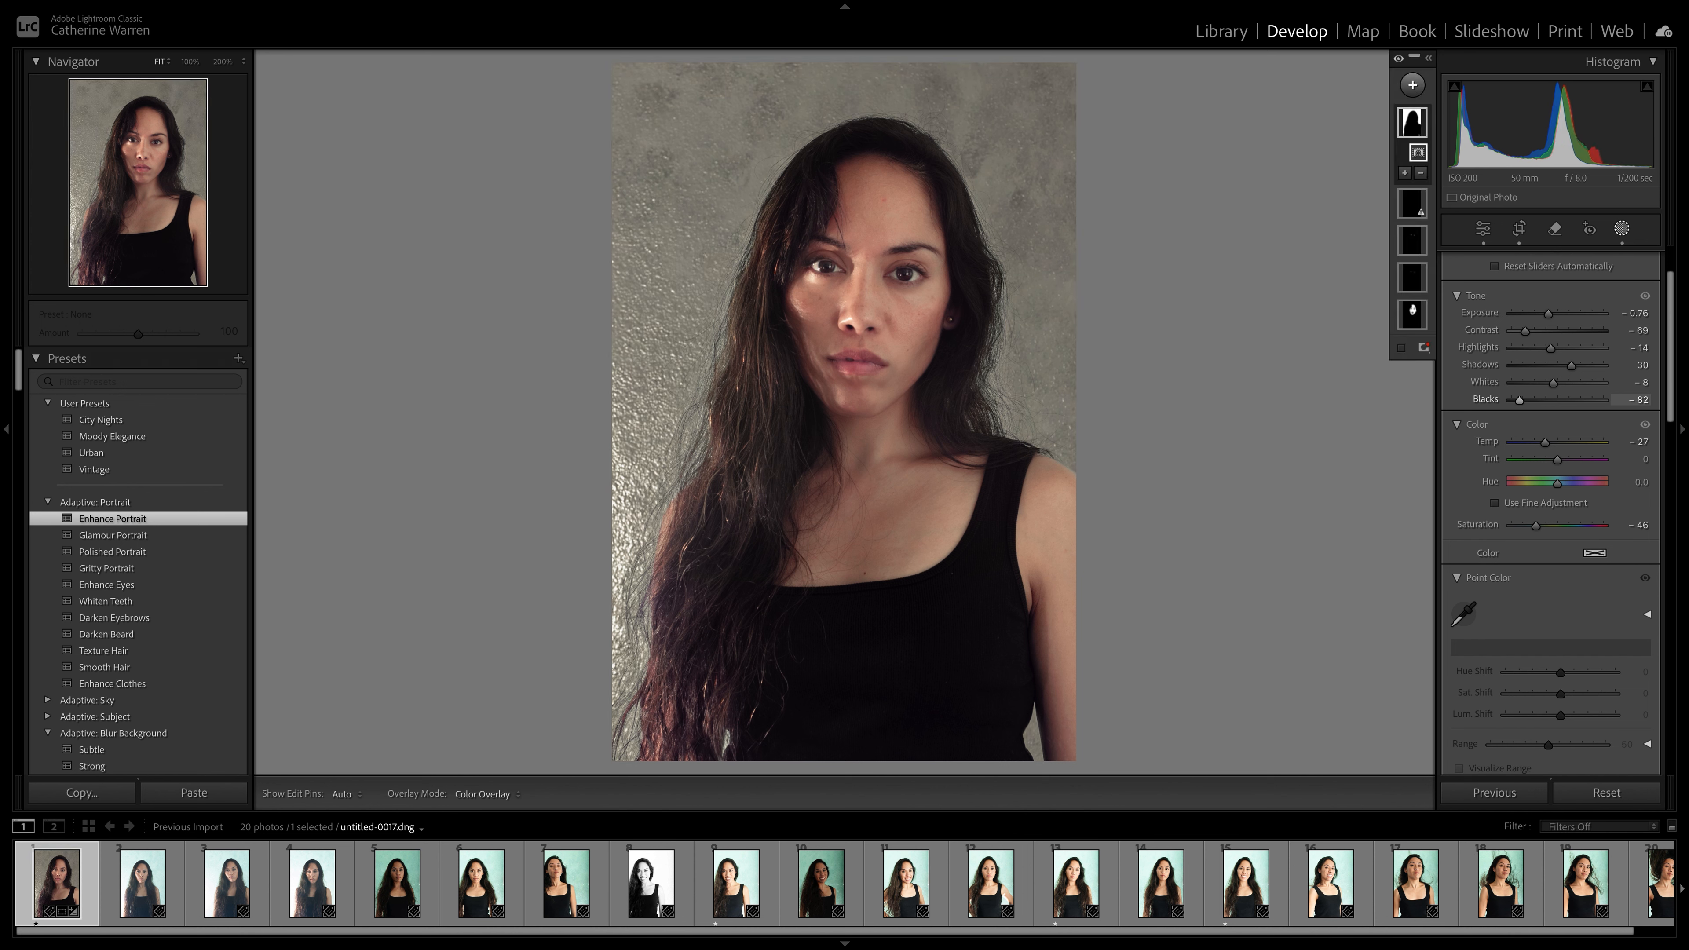
pyautogui.moveTo(1519, 400); pyautogui.dragTo(1522, 400)
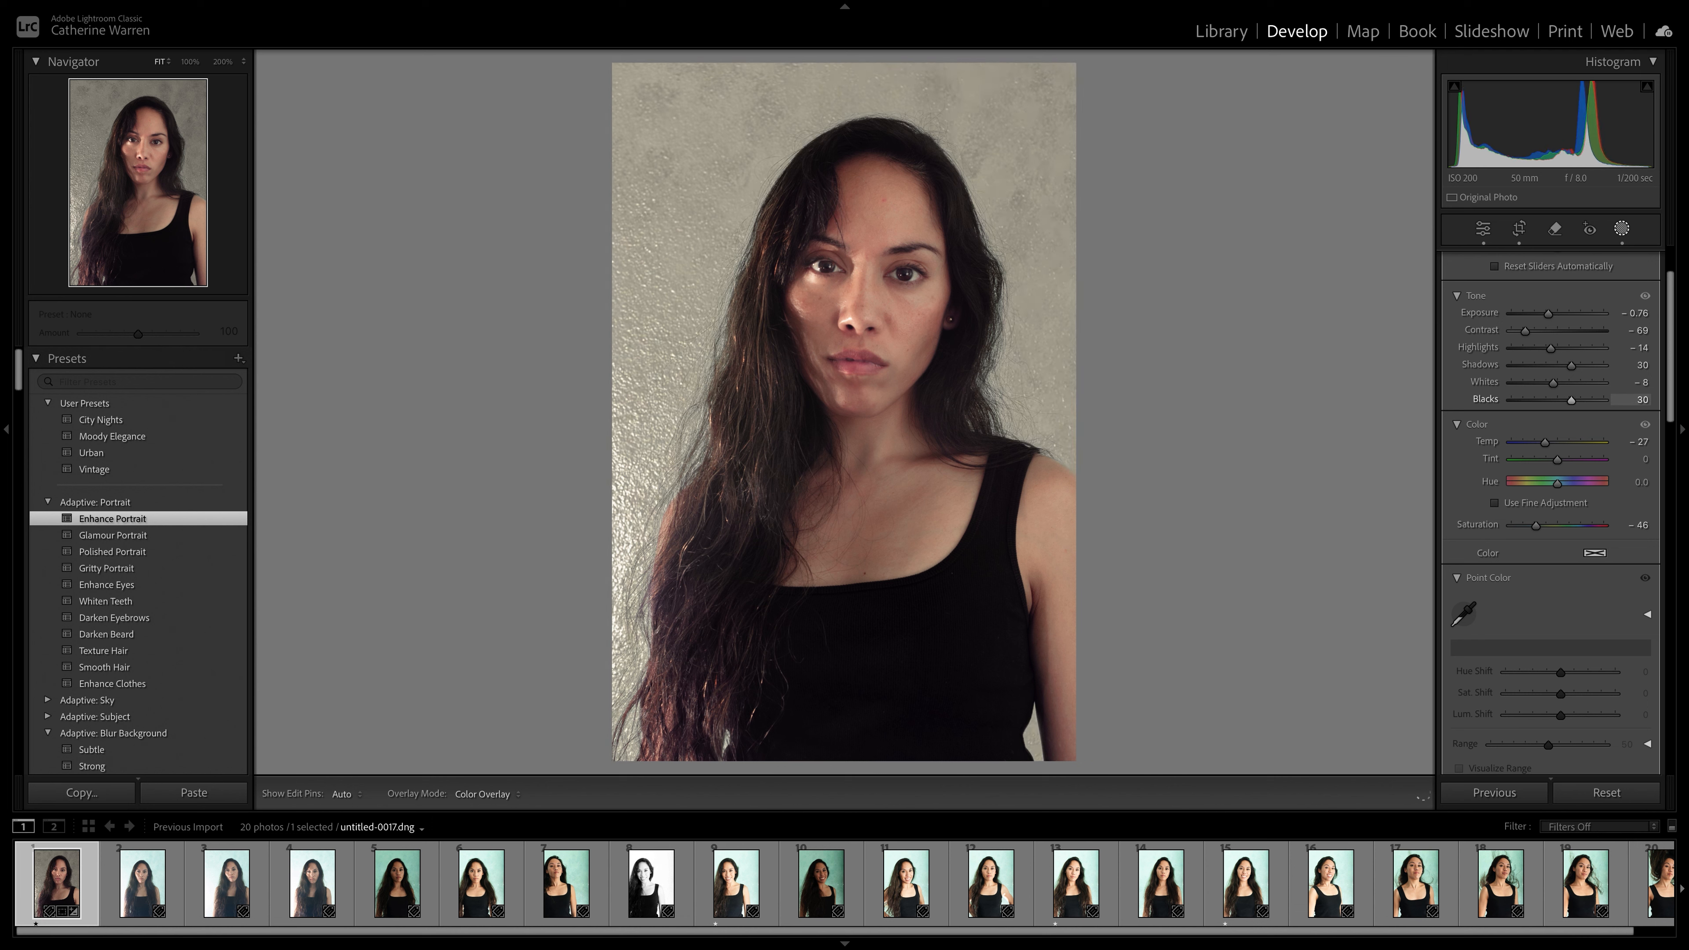
pyautogui.moveTo(1573, 400); pyautogui.dragTo(1554, 400)
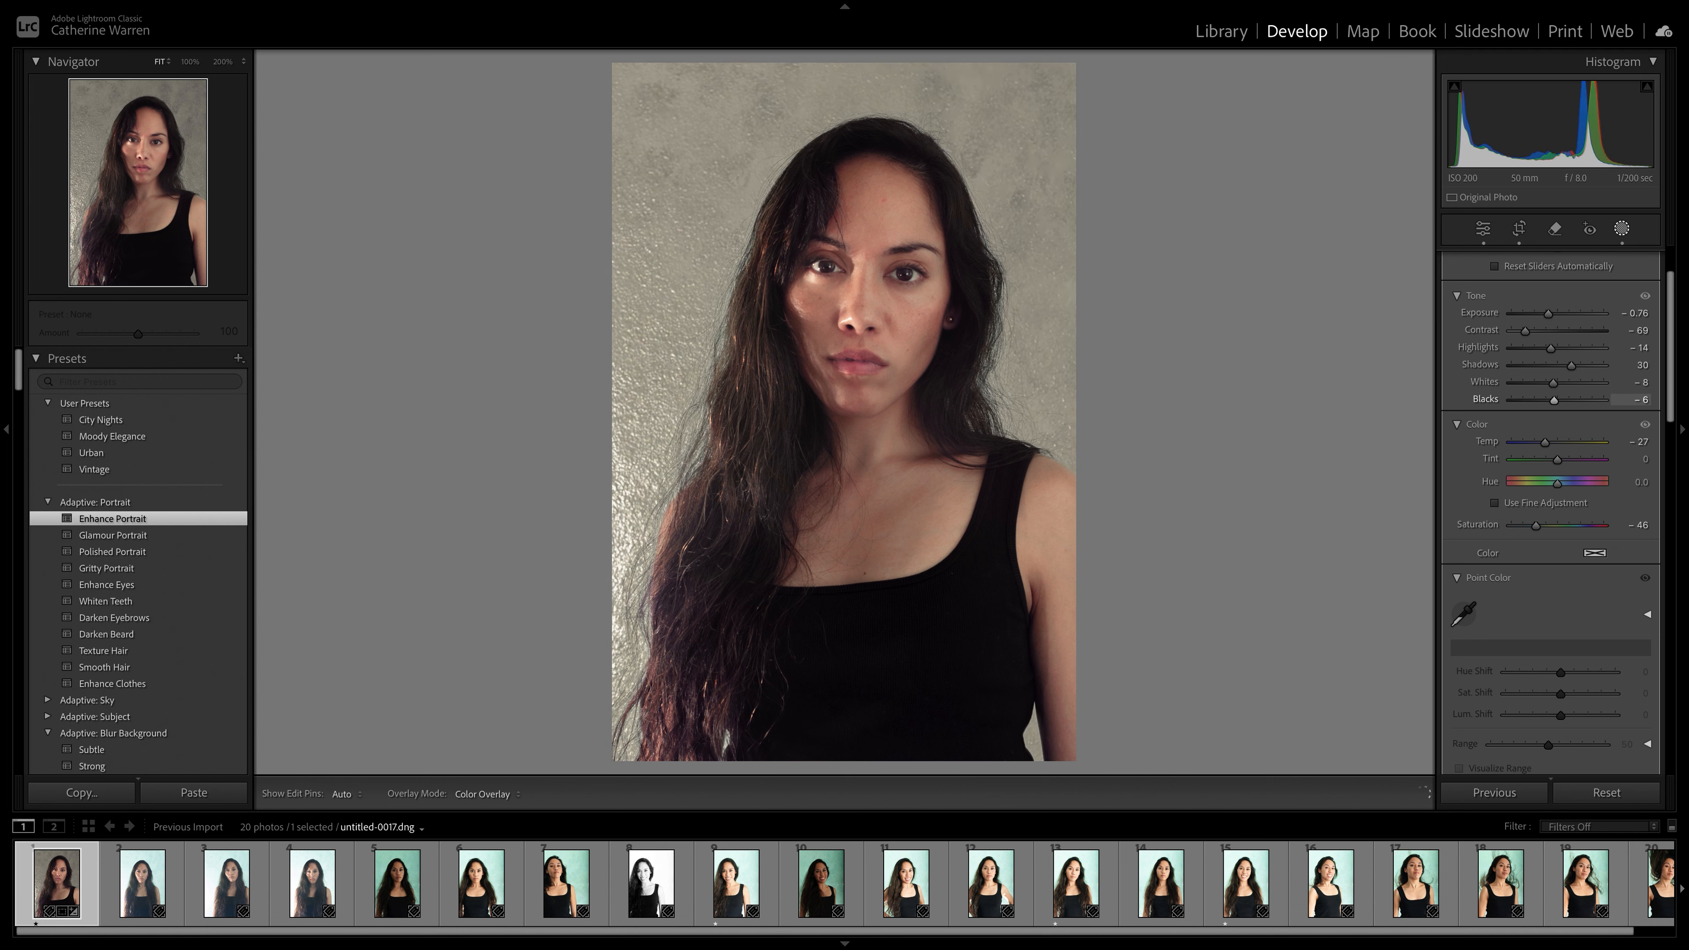
pyautogui.scroll(-3, 1549, 516)
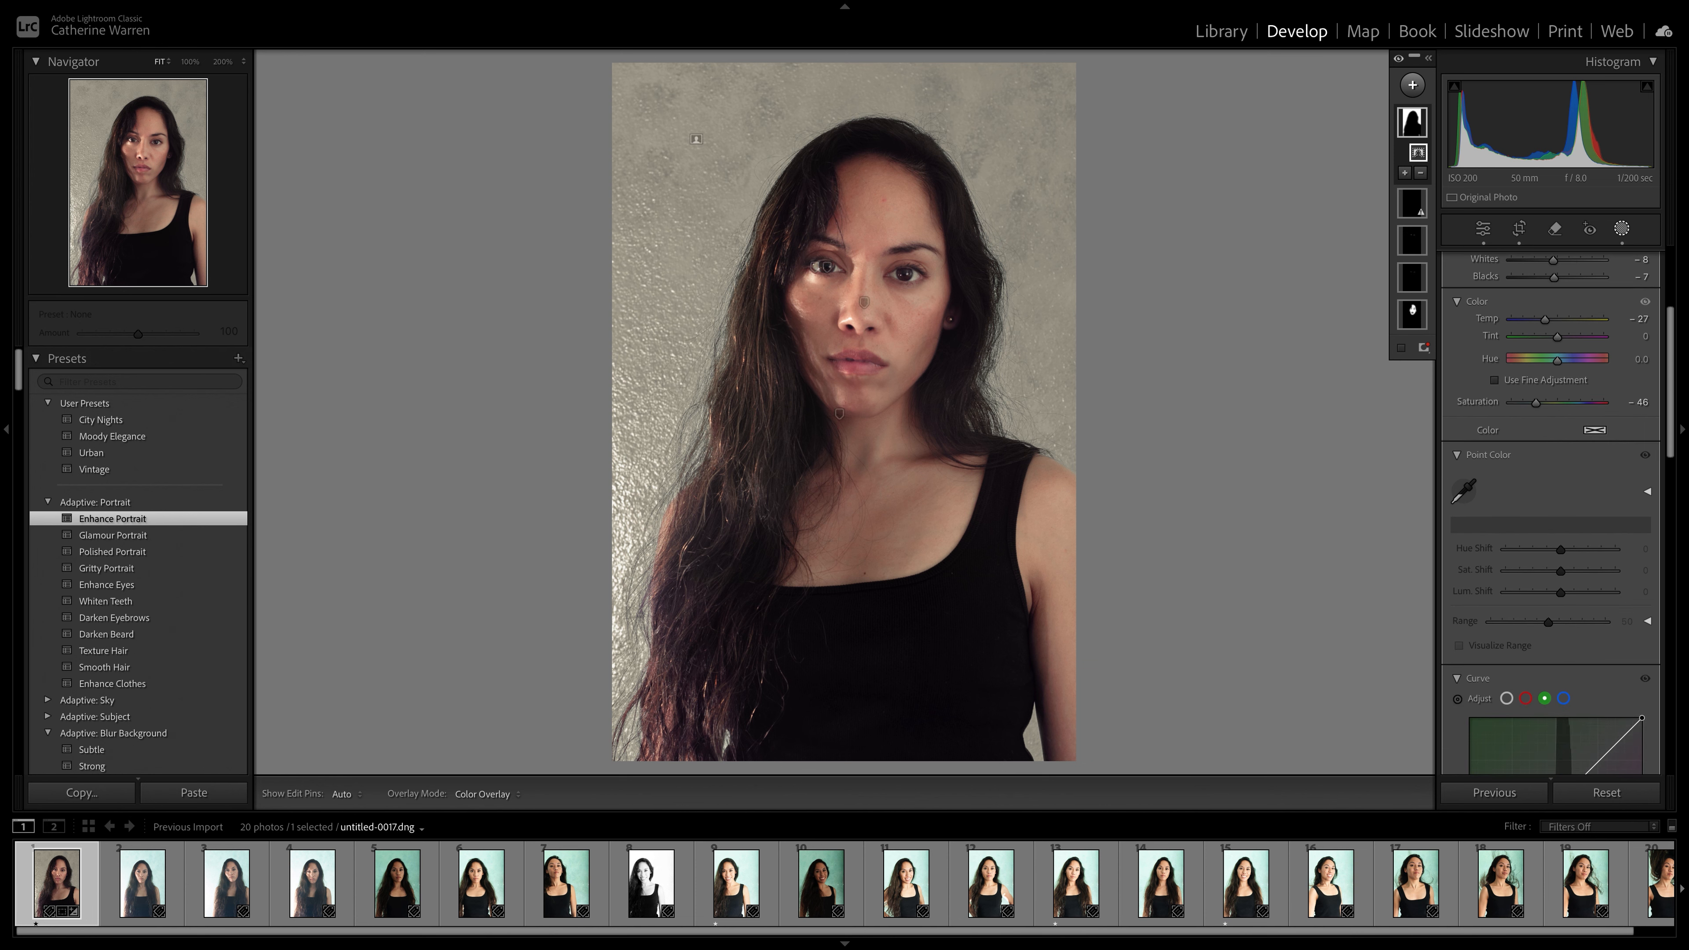
pyautogui.scroll(-10, 1549, 515)
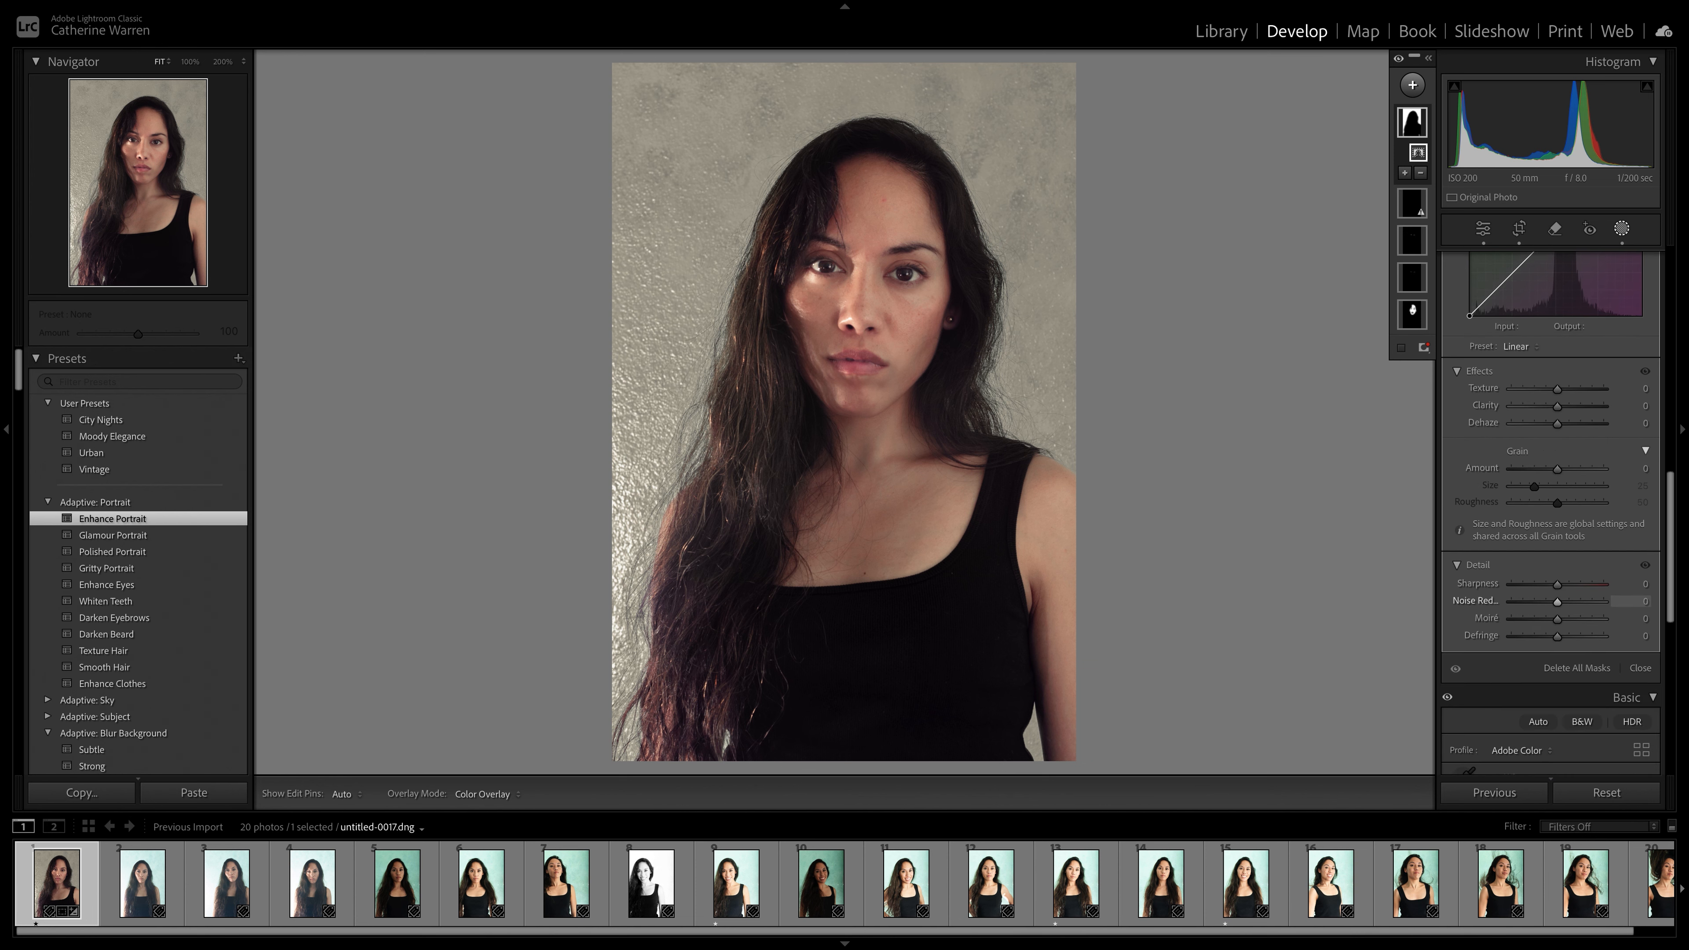
pyautogui.scroll(10, 1550, 516)
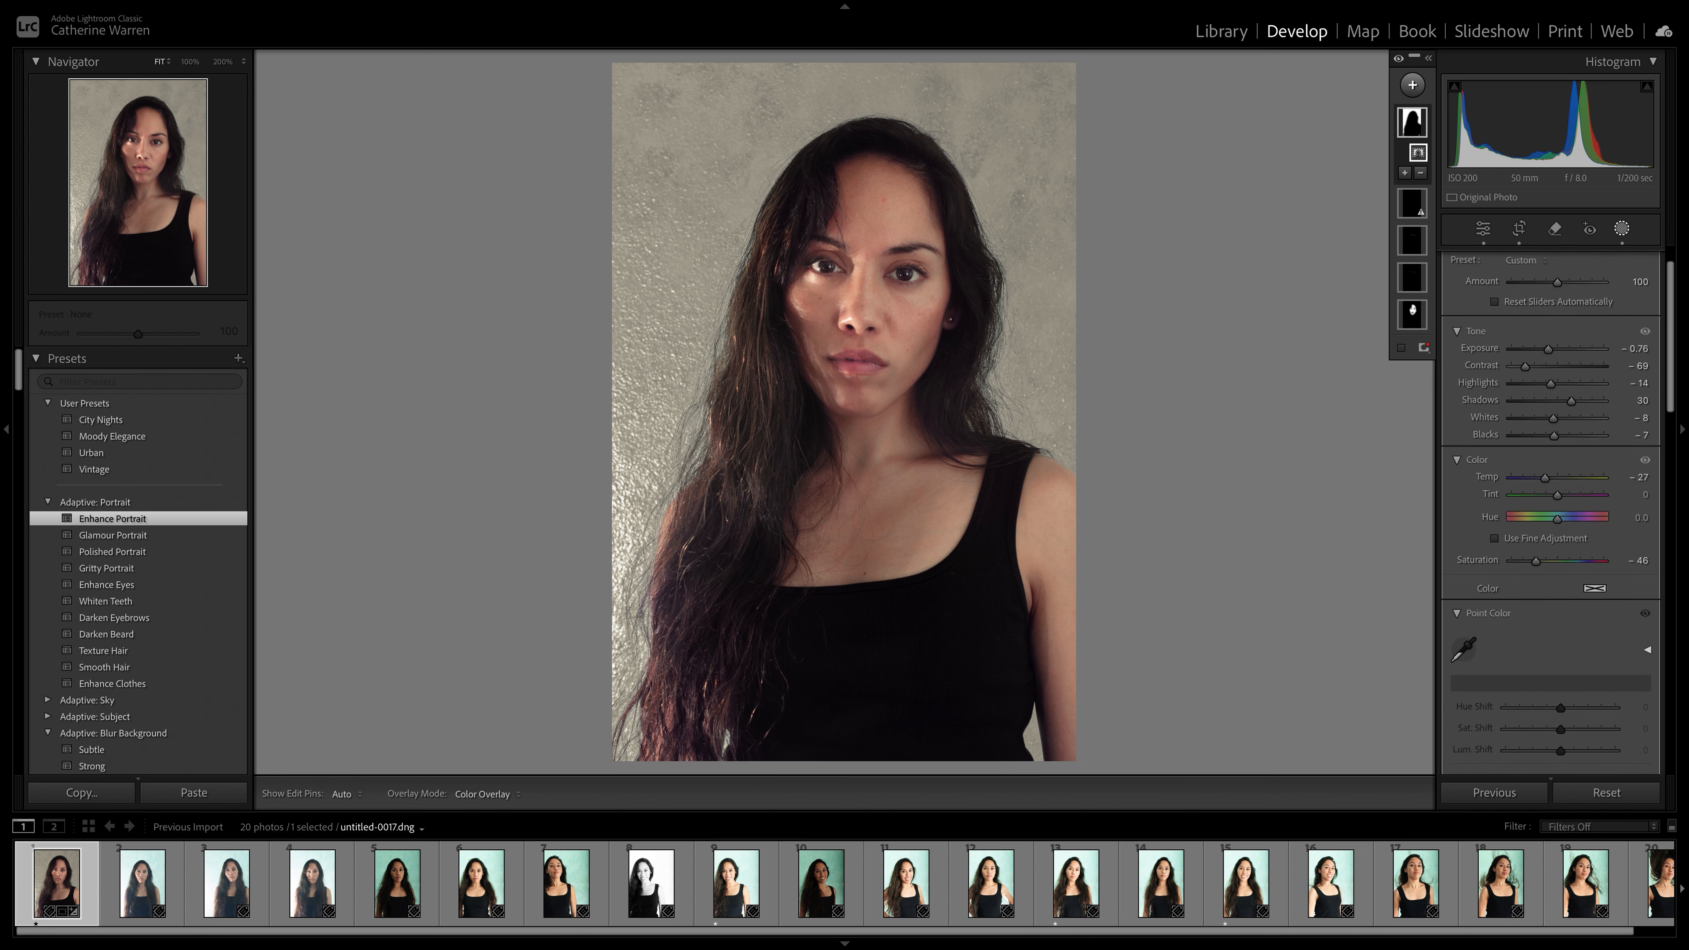
# Step: Sample the brown skin tone as a point color for the background mask, with saturation shift 38 and luminance shift 39
pyautogui.click(1463, 520)
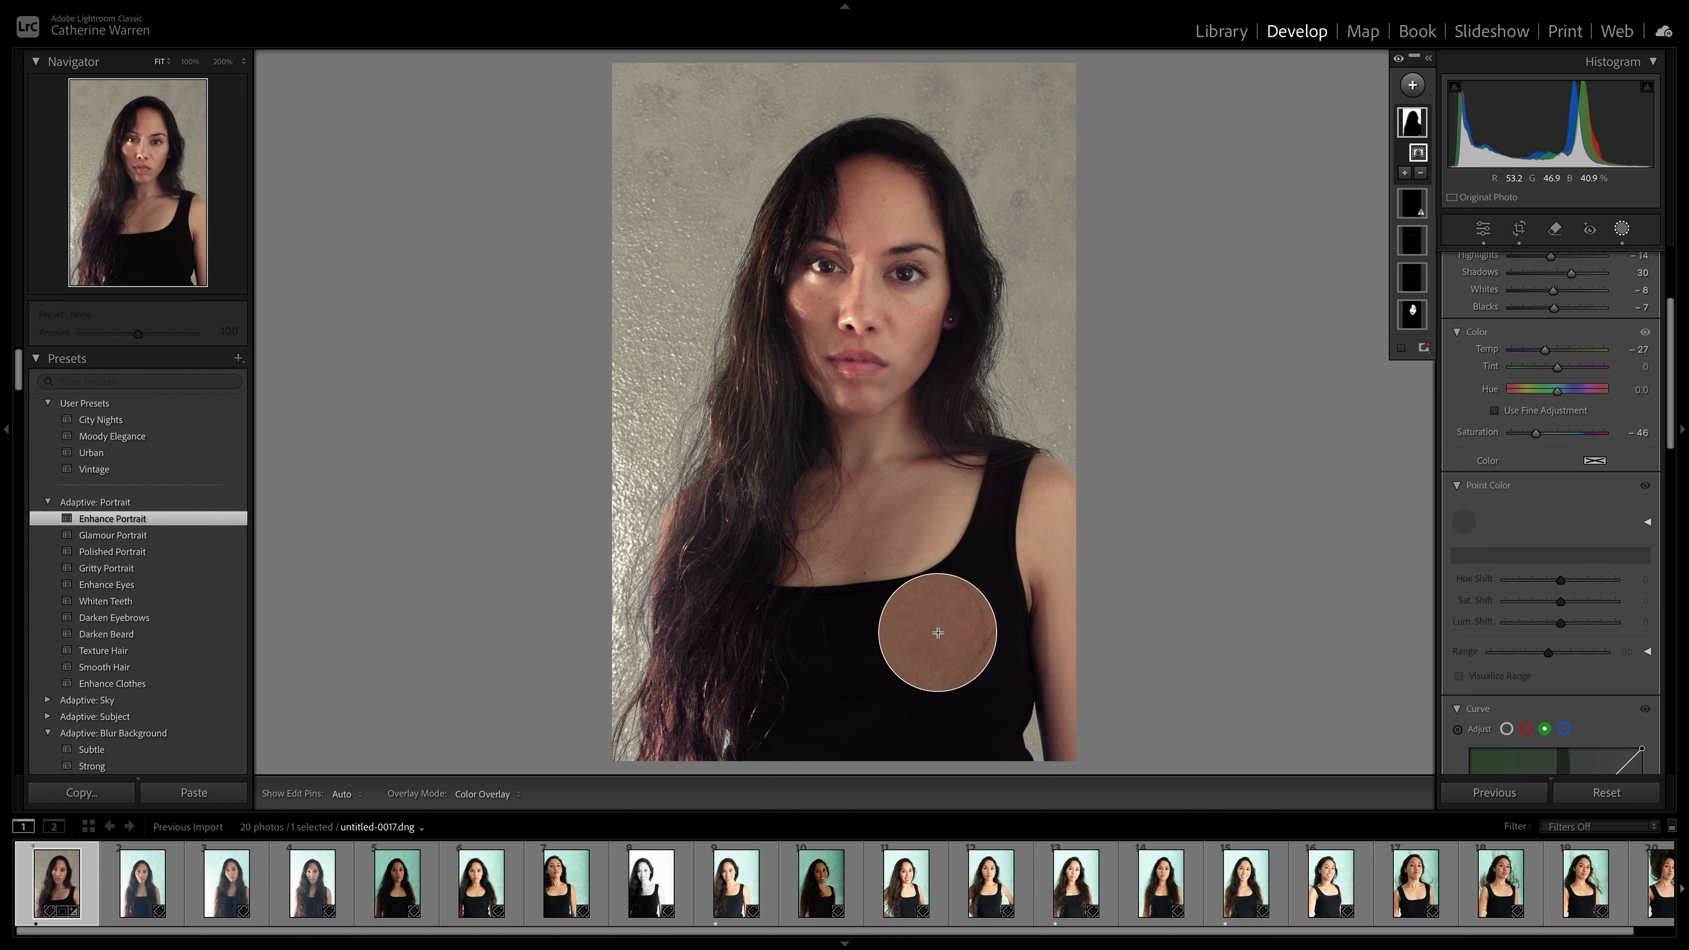
pyautogui.click(942, 632)
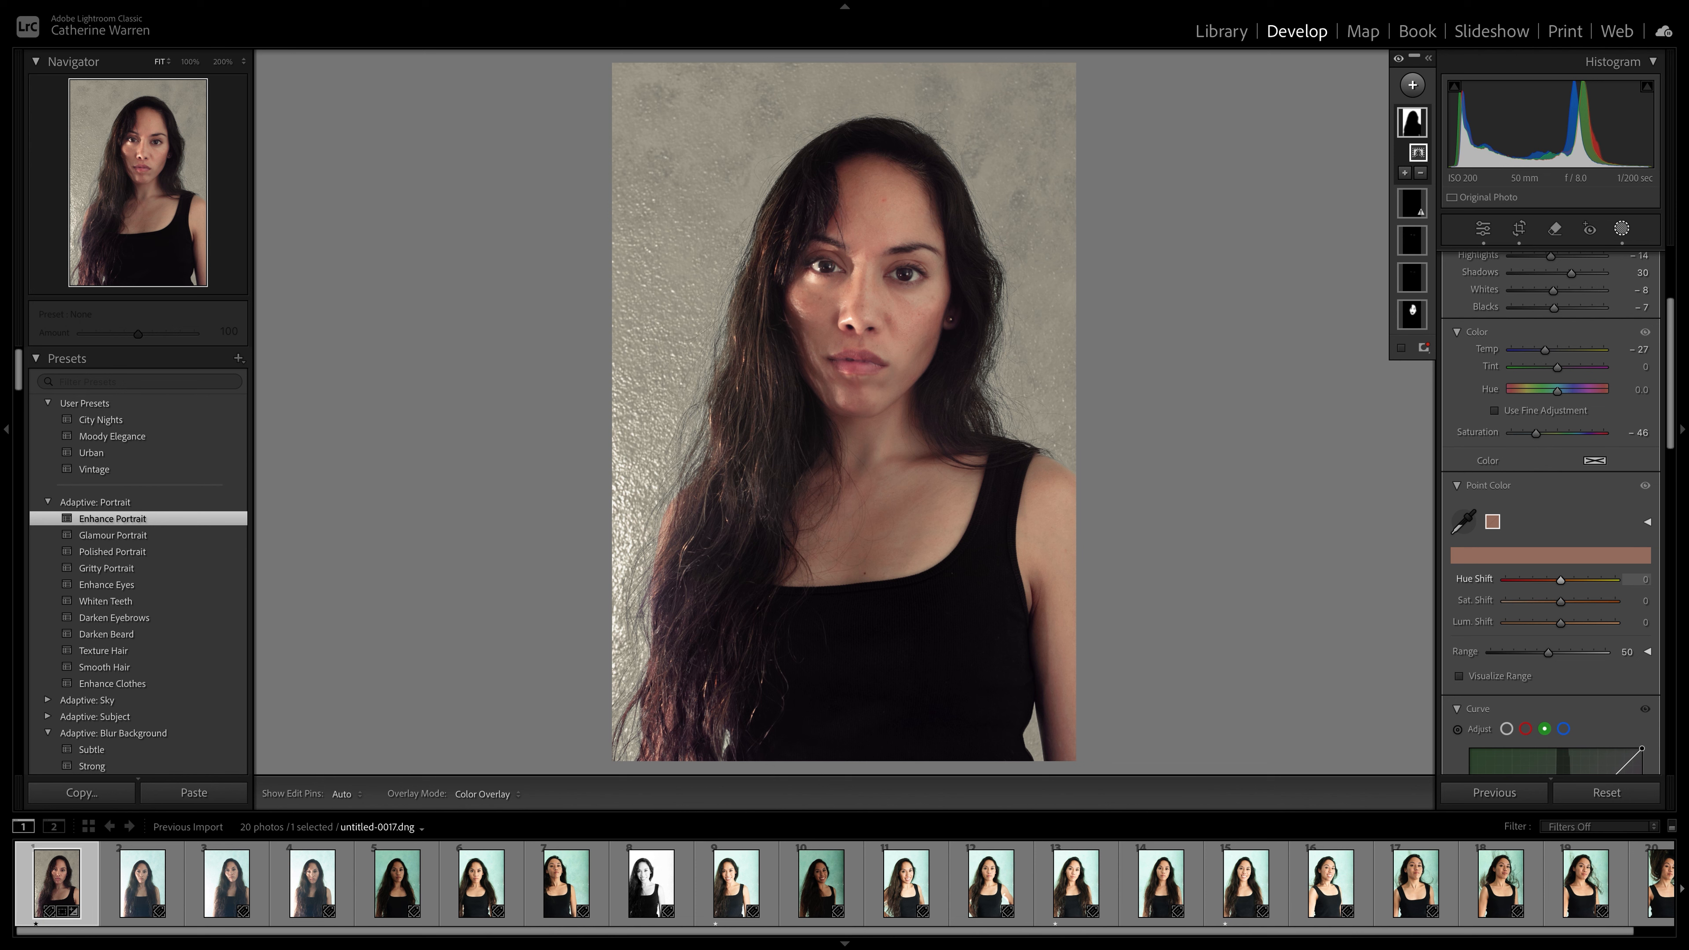
pyautogui.scroll(-3, 1561, 580)
pyautogui.moveTo(1561, 530)
pyautogui.mouseDown()
pyautogui.moveTo(1575, 531)
pyautogui.moveTo(1529, 531)
pyautogui.moveTo(1582, 530)
pyautogui.moveTo(1567, 508)
pyautogui.moveTo(1581, 507)
pyautogui.mouseUp()
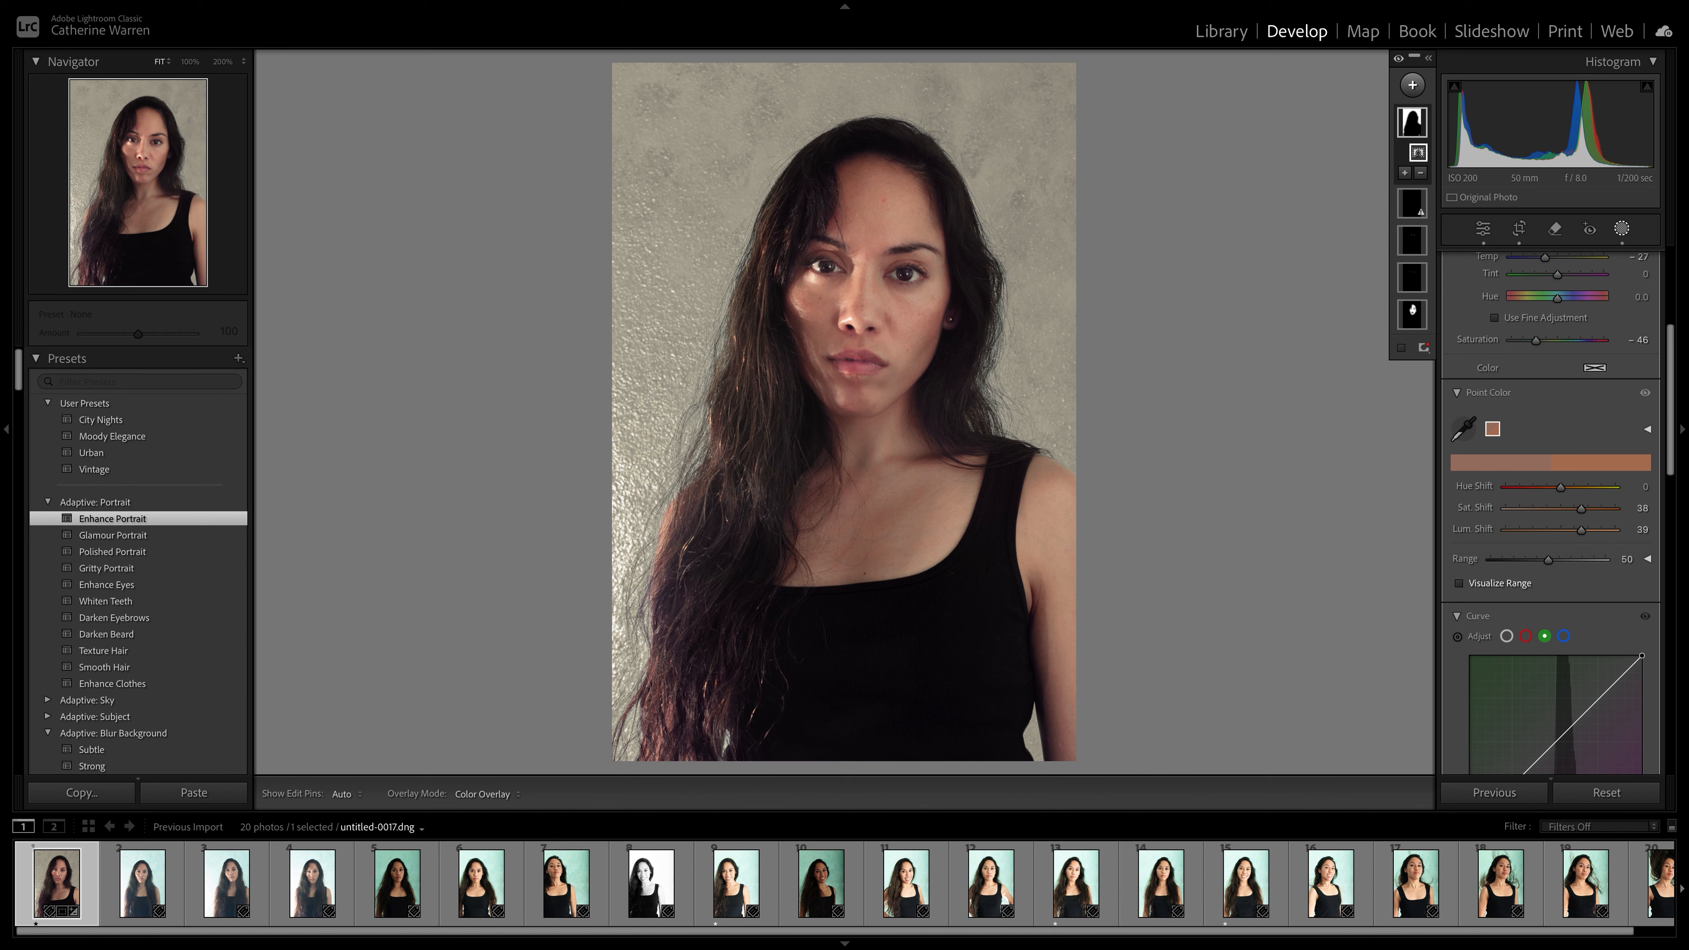
# Step: Close the mask editing and compare the before and after versions of the portrait side by side
pyautogui.scroll(-5, 1550, 512)
pyautogui.scroll(-5, 1549, 512)
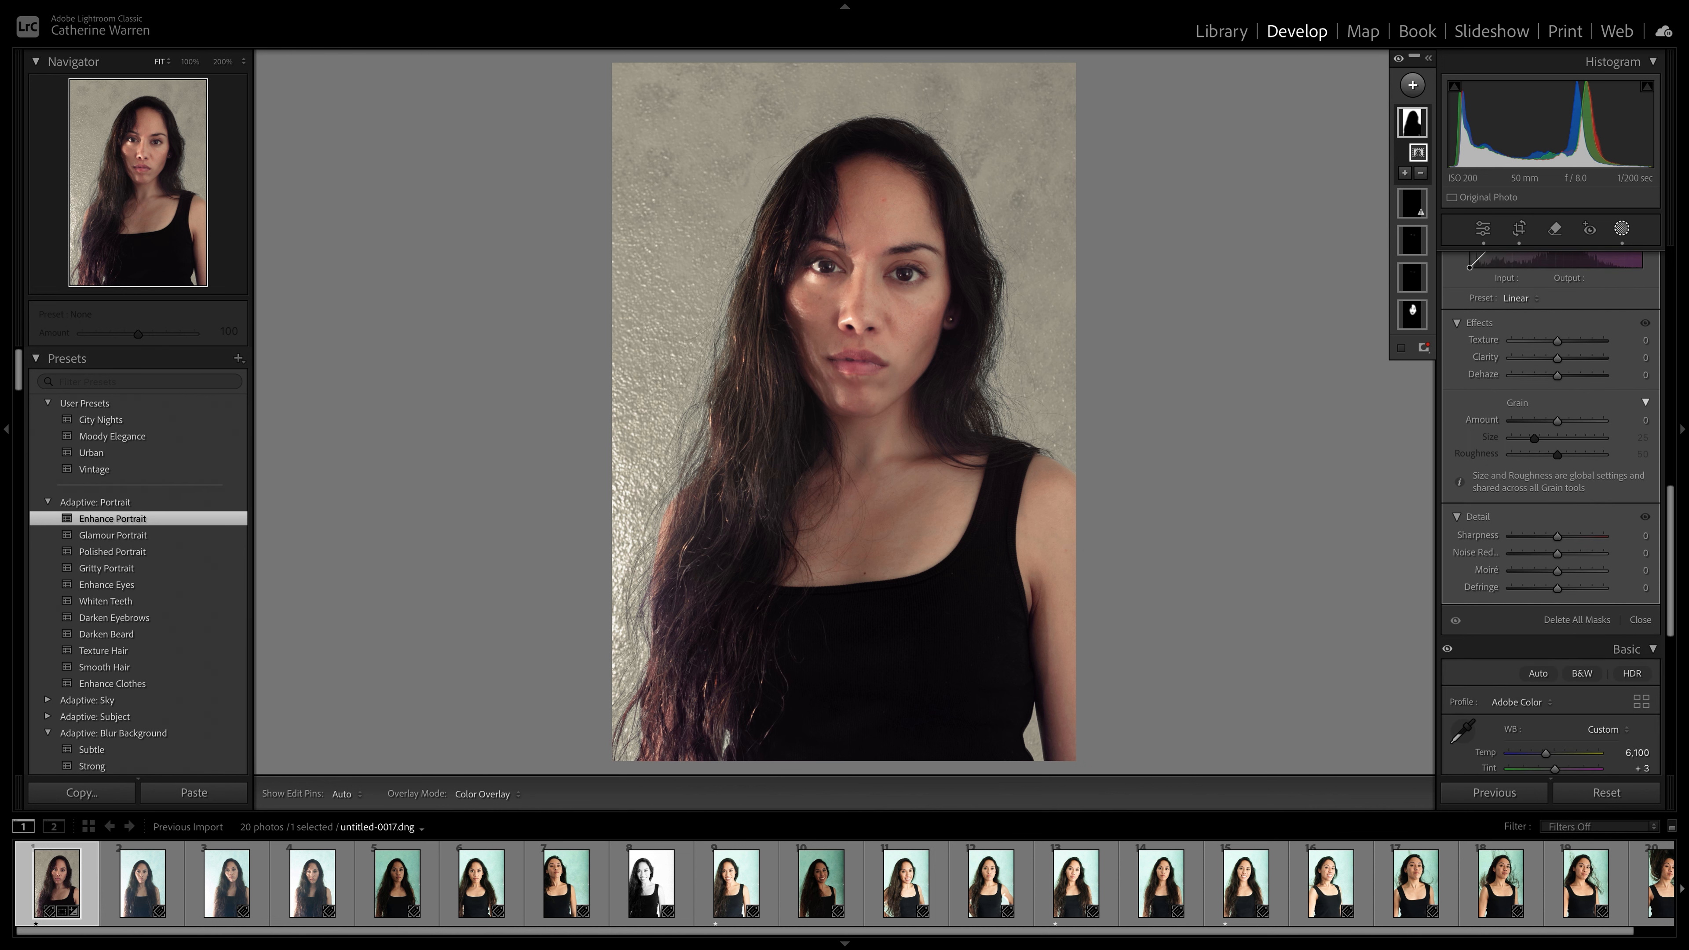
pyautogui.click(1639, 620)
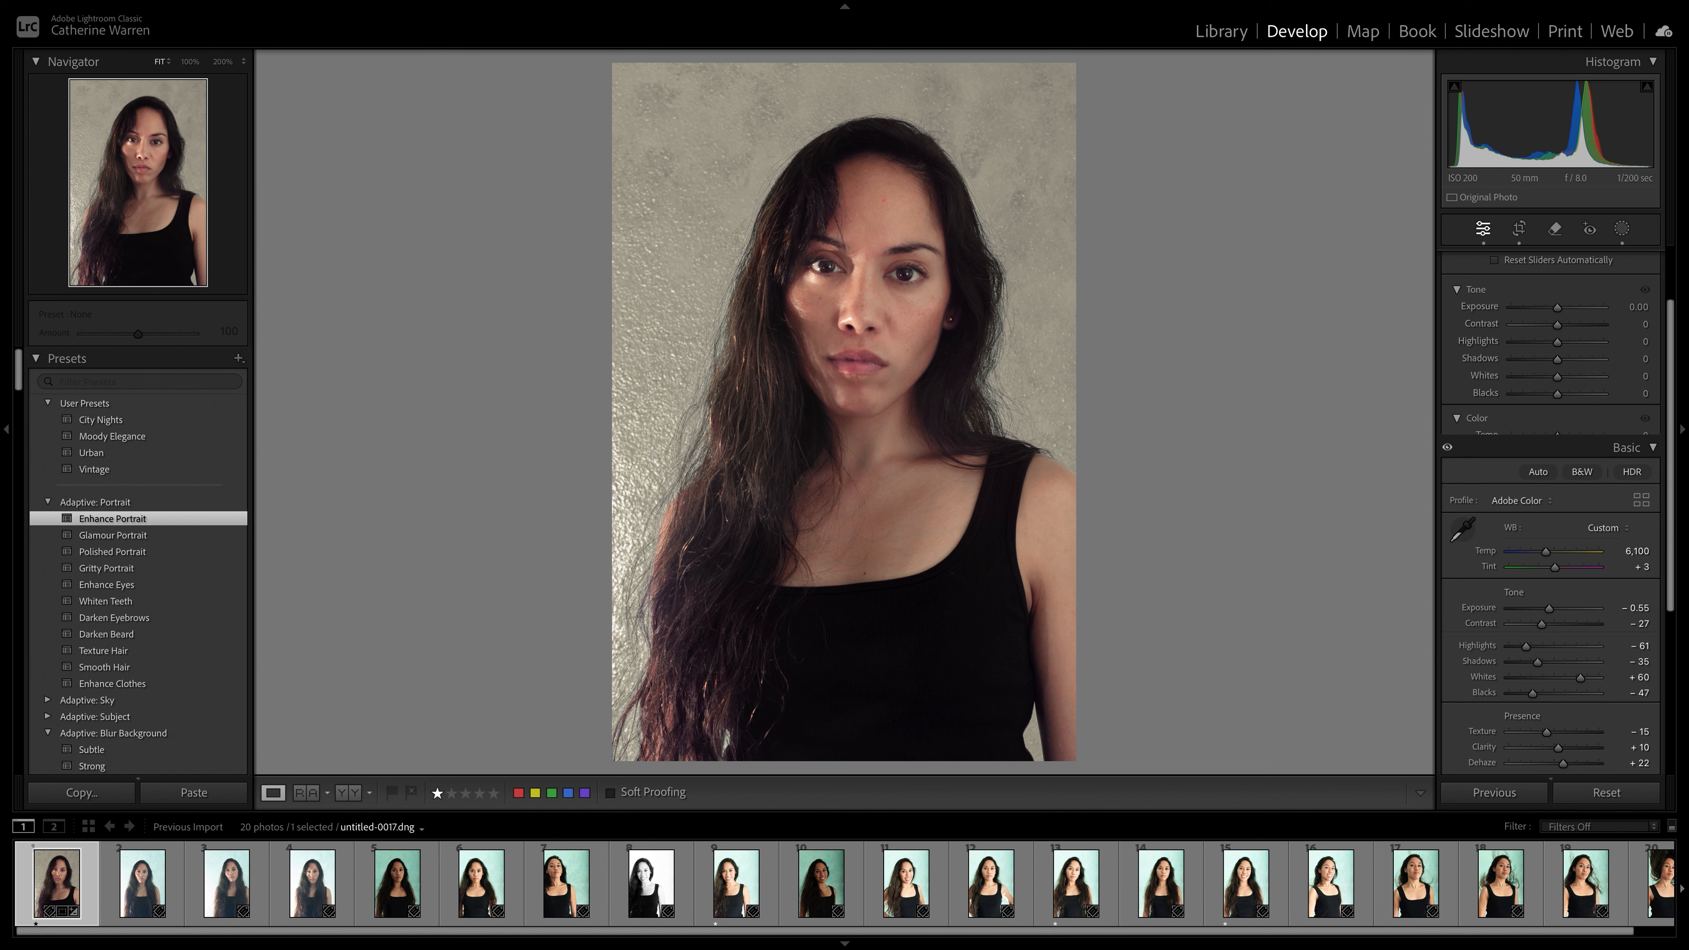
pyautogui.click(348, 792)
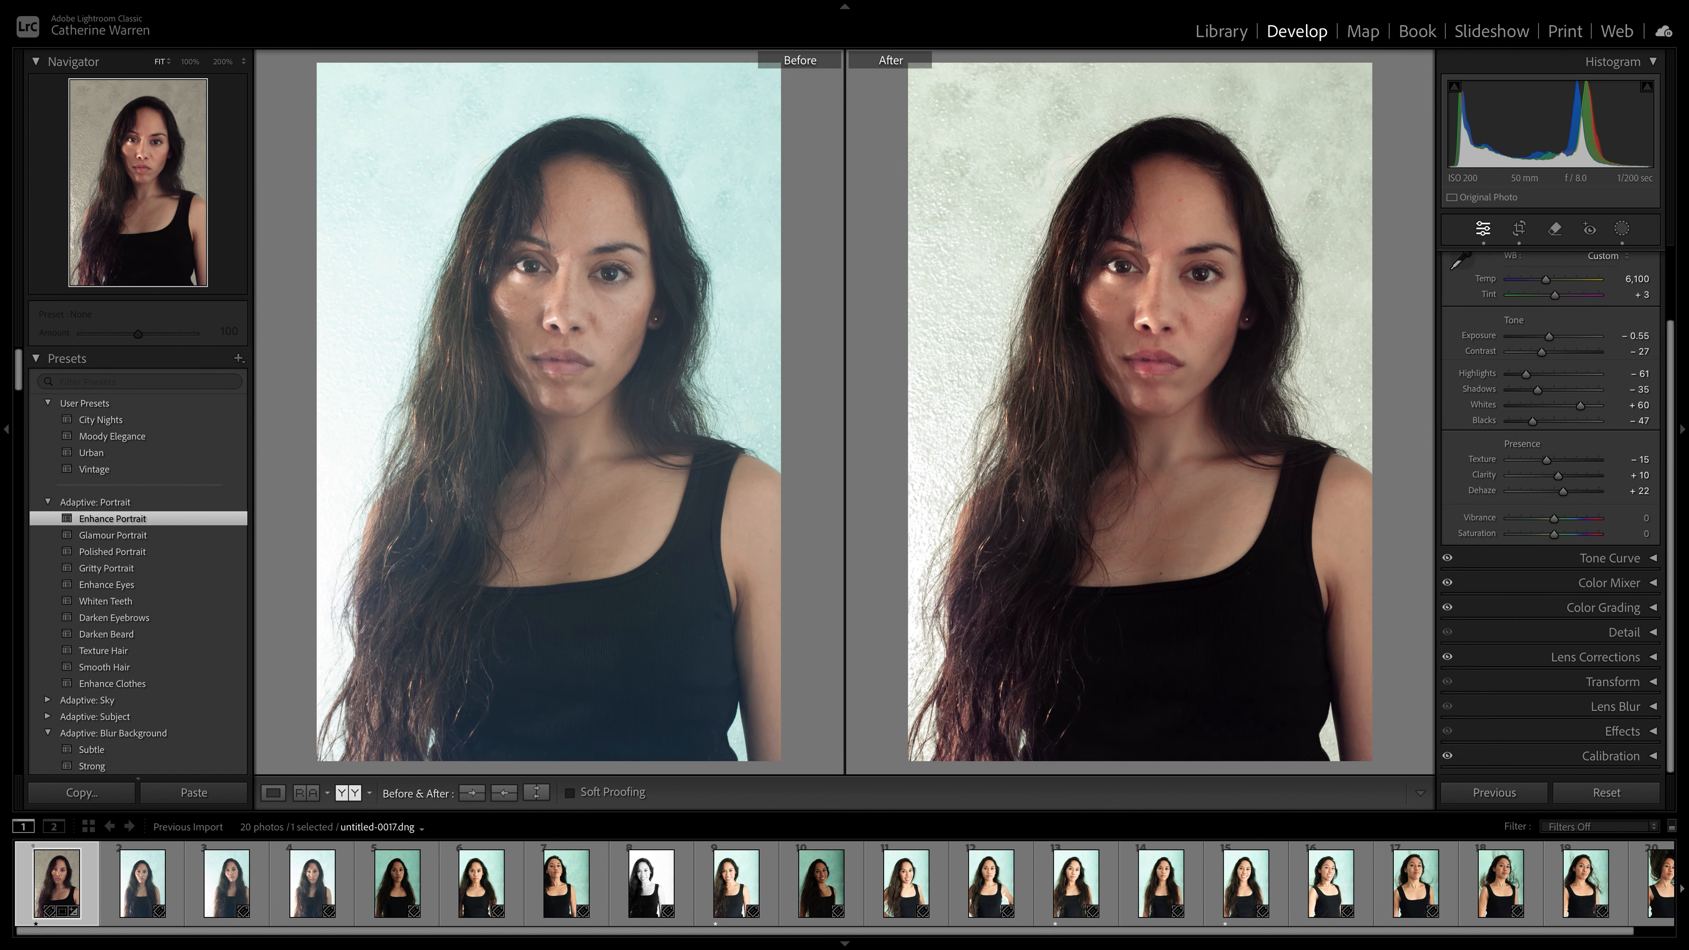